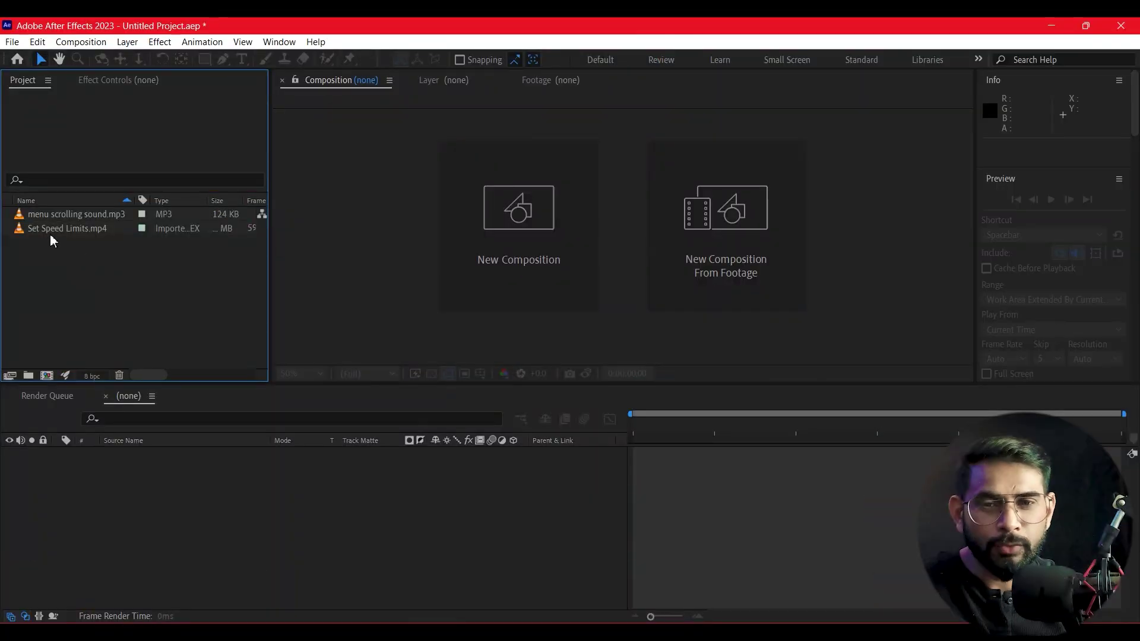
# Create the Set Speed Limits composition from the street footage.
pyautogui.click(53, 229)
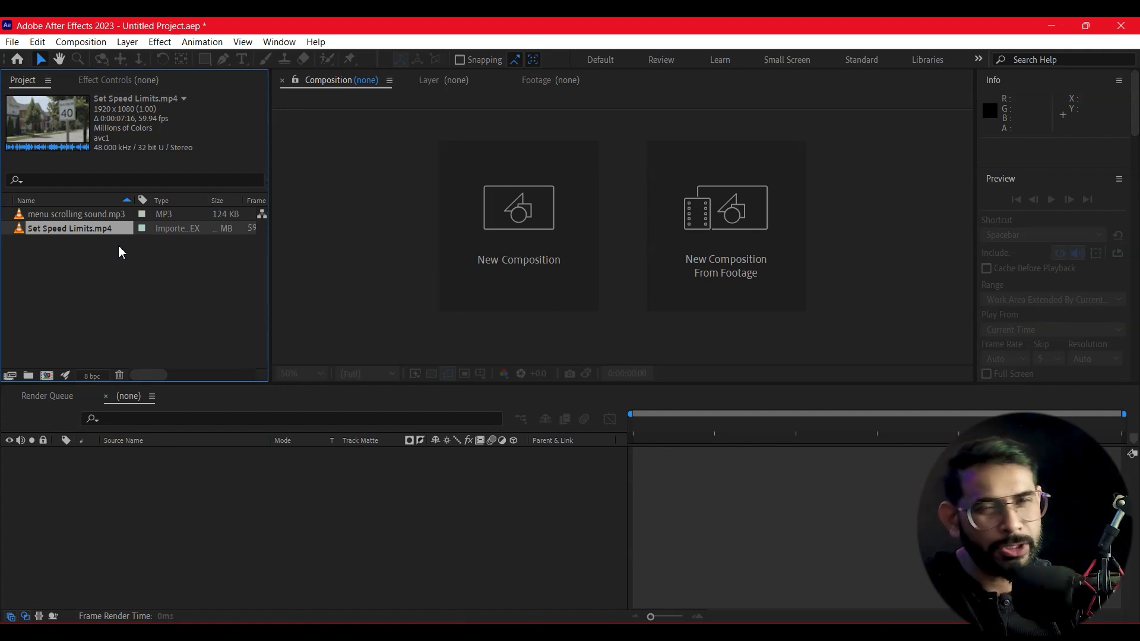
pyautogui.moveTo(67, 232); pyautogui.dragTo(81, 301)
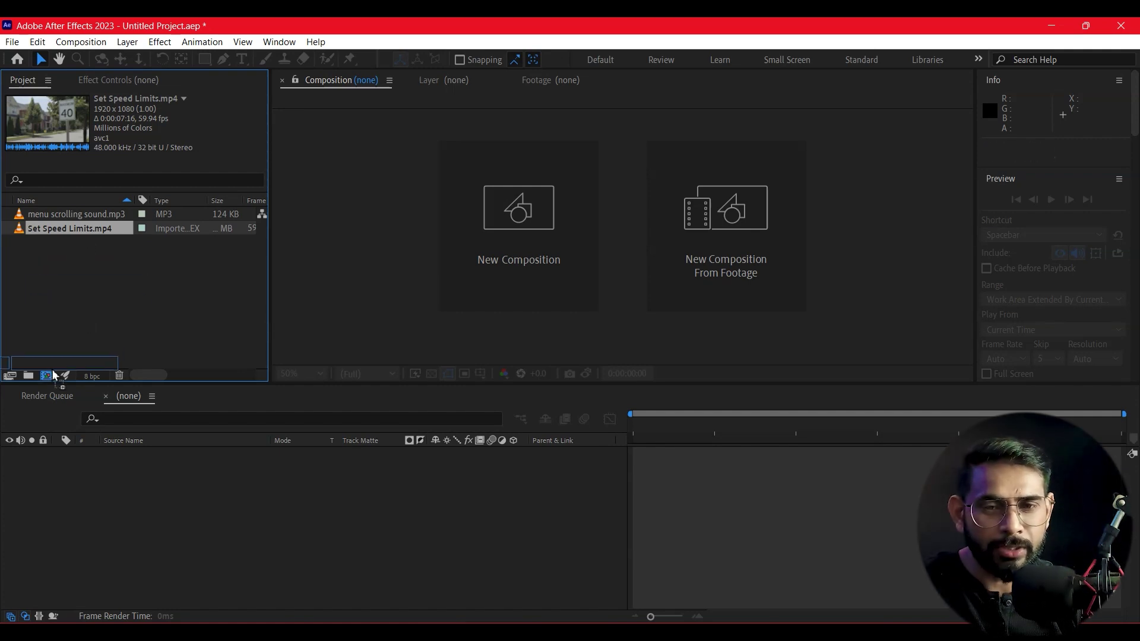
pyautogui.moveTo(52, 372); pyautogui.dragTo(53, 373)
# Preview the footage at 50% zoom, then return to the first frame.
pyautogui.press(',')
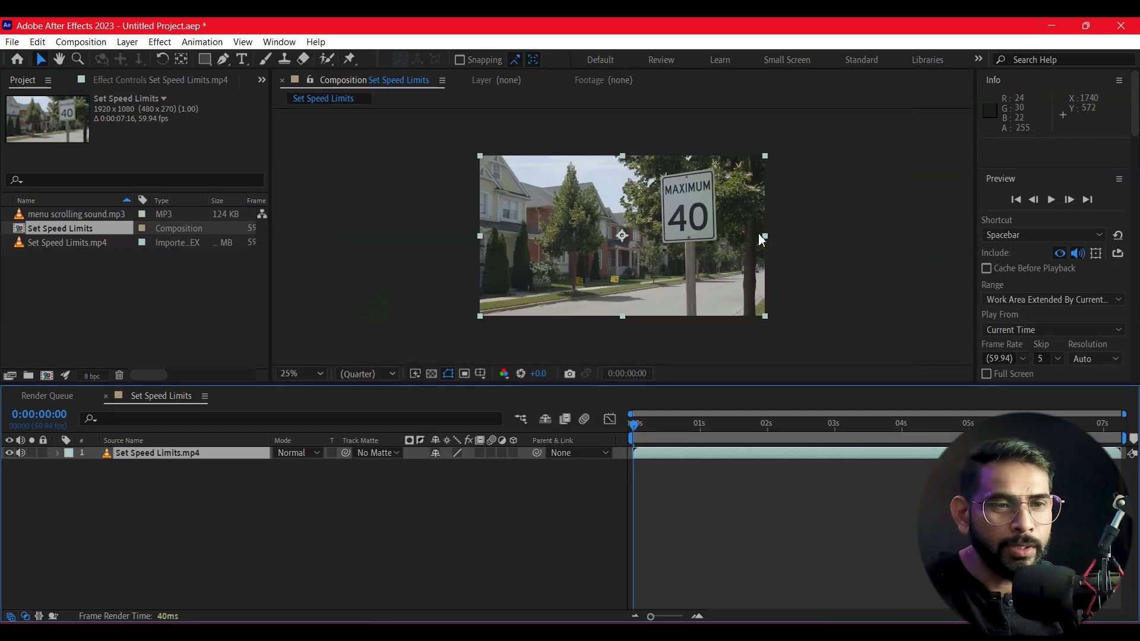
pyautogui.press('.')
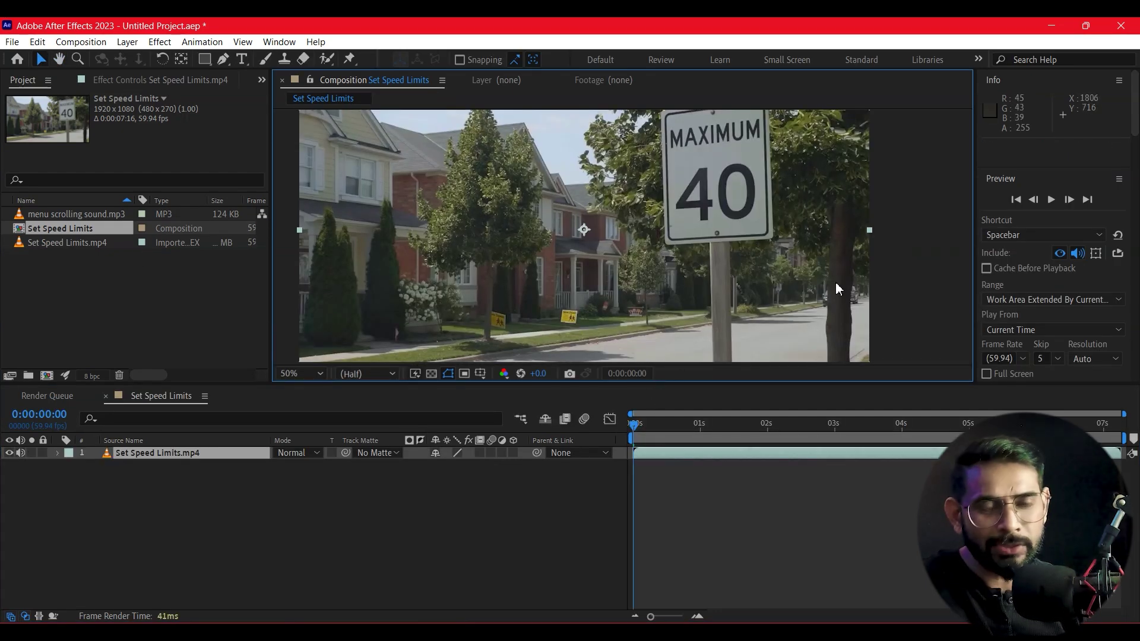
pyautogui.press('space')
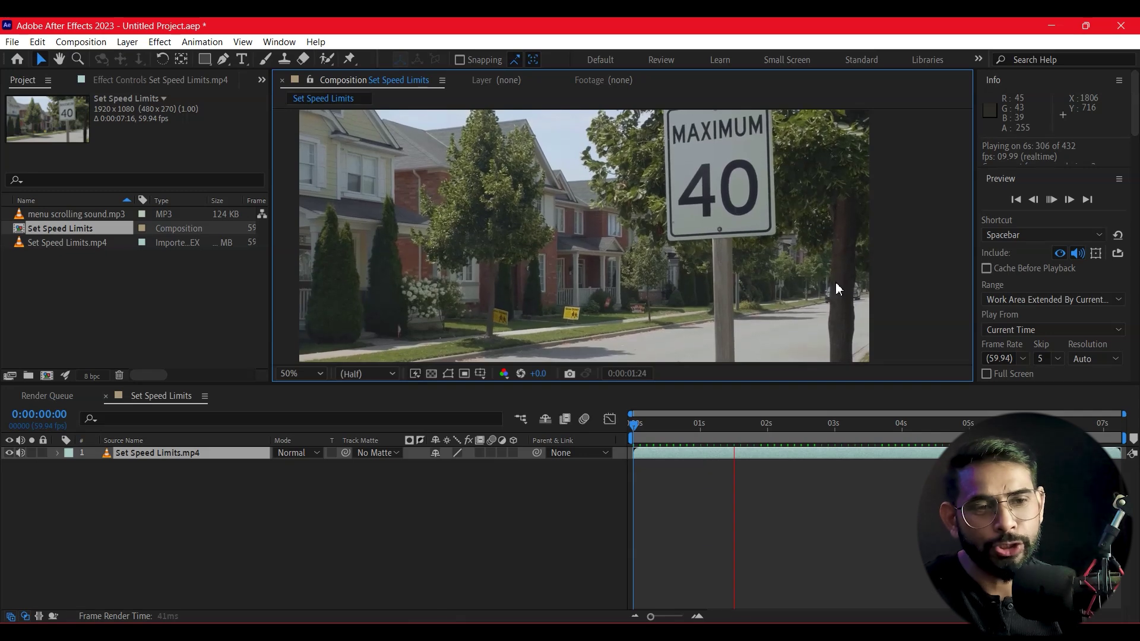
pyautogui.press('space')
pyautogui.moveTo(852, 263); pyautogui.dragTo(795, 306)
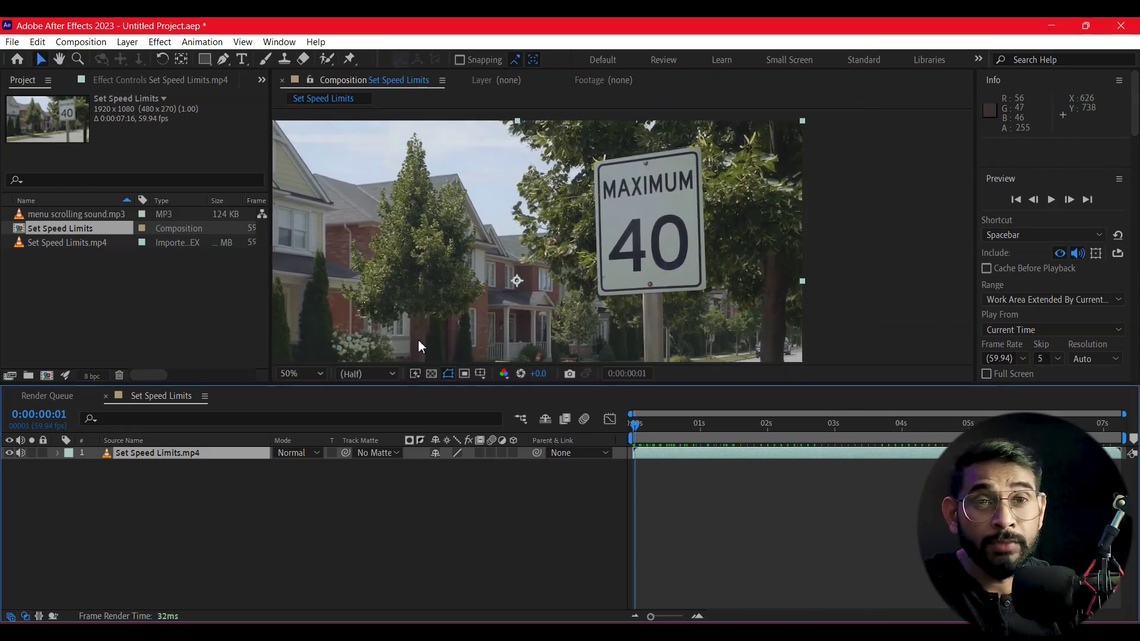
pyautogui.press('Home')
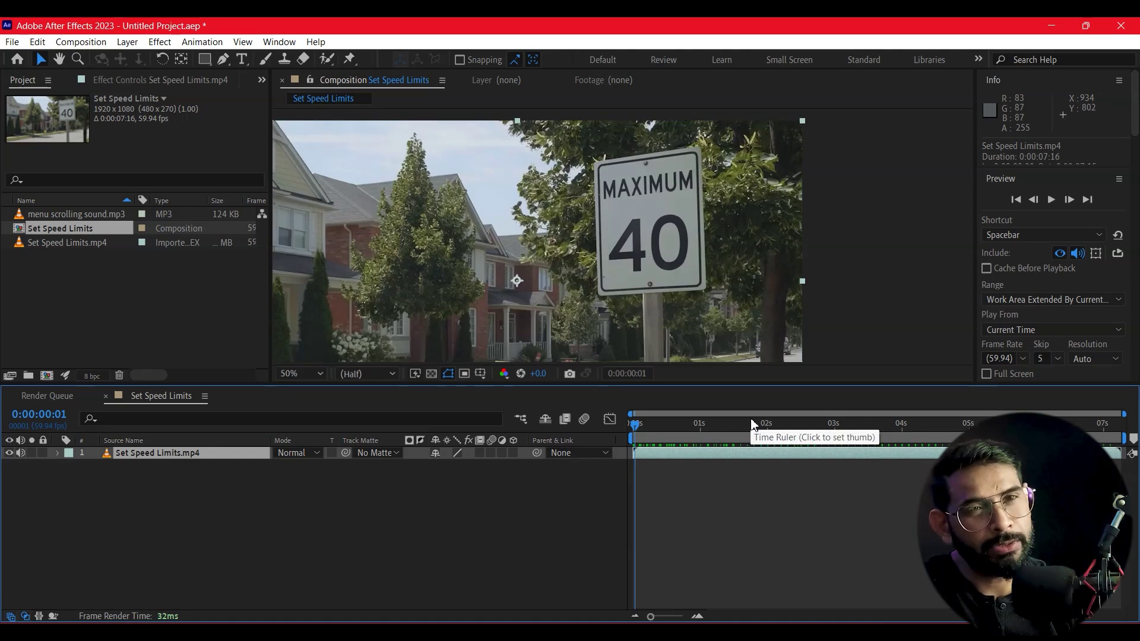
pyautogui.scroll(-5, 1089, 282)
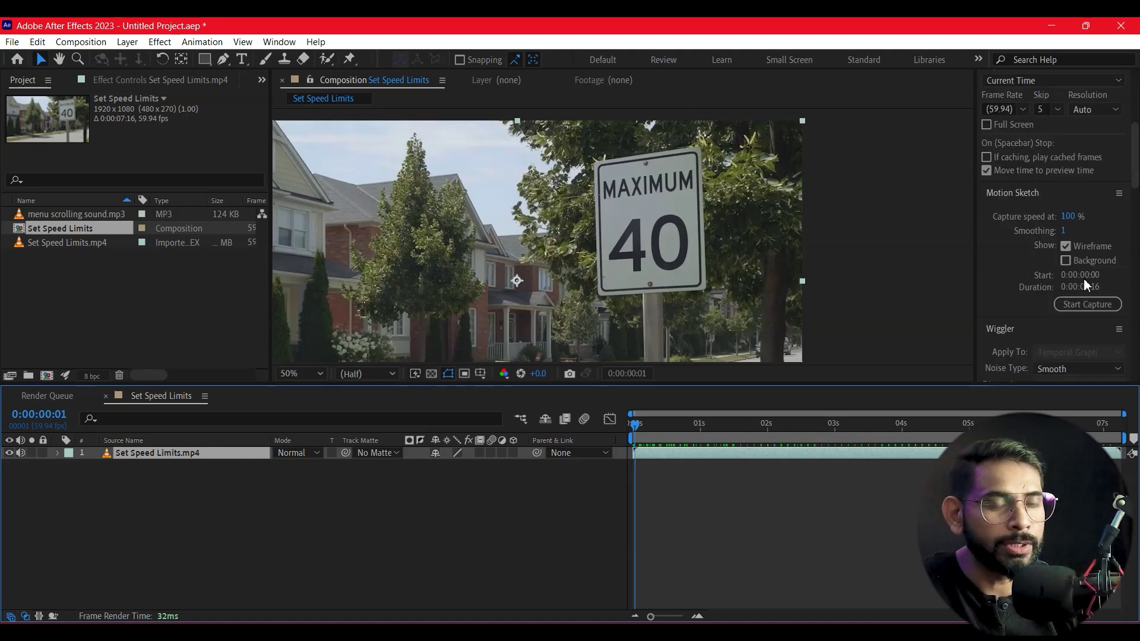
# Run Track Camera on the street footage and let the solve finish.
pyautogui.scroll(-5, 1084, 280)
pyautogui.scroll(-5, 1084, 280)
pyautogui.scroll(-5, 1082, 285)
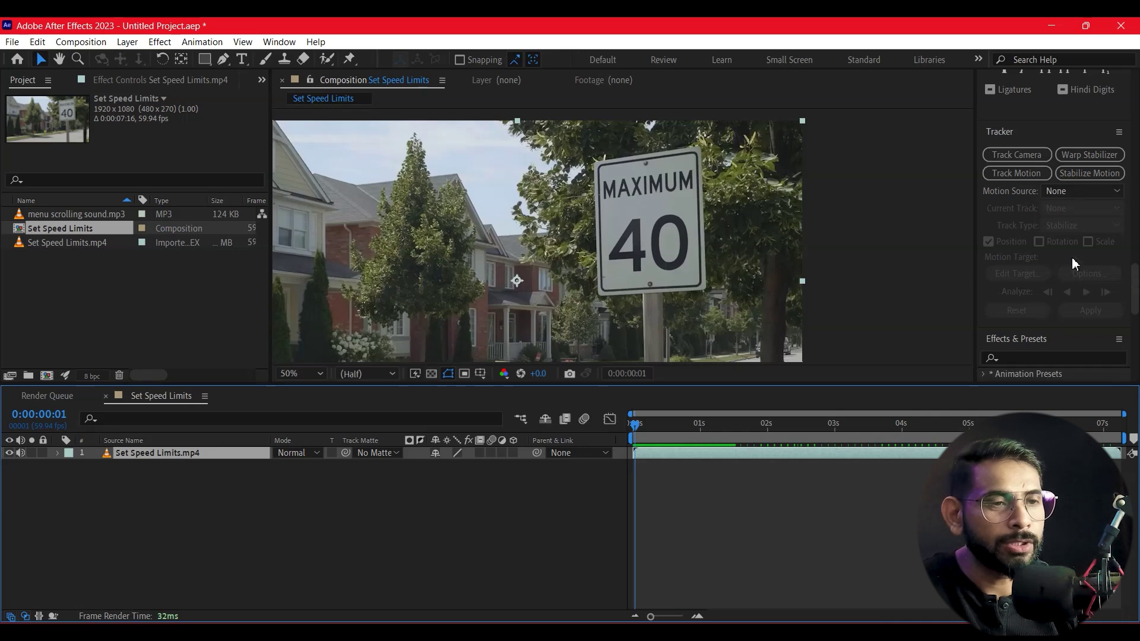
pyautogui.click(1017, 155)
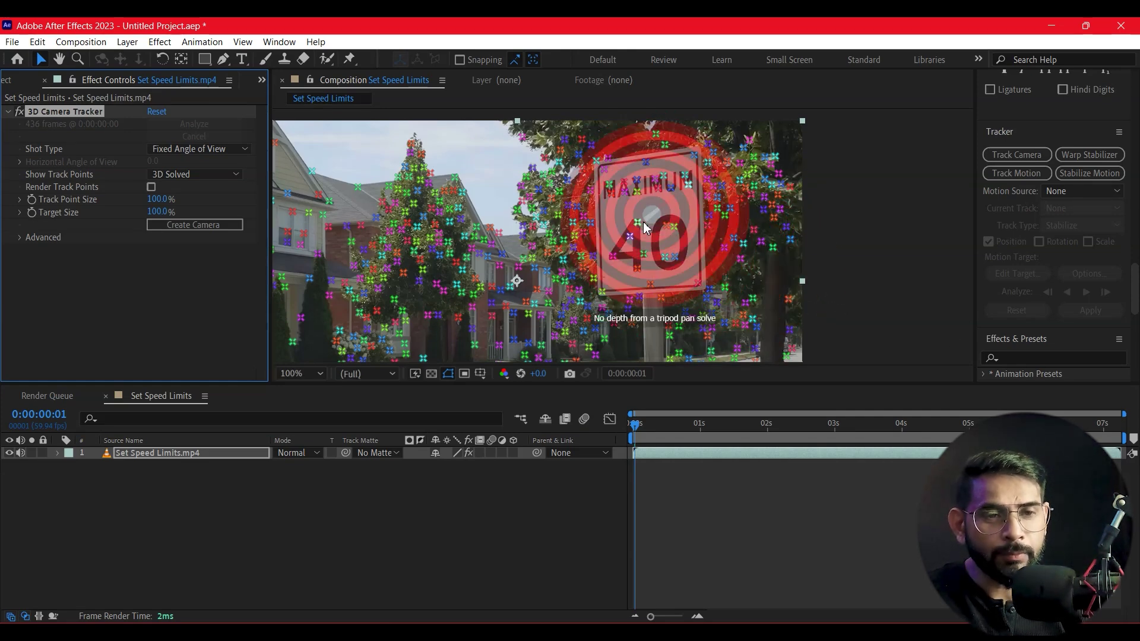
# Lasso-select the solved track points around the 40 on the sign.
pyautogui.scroll(2, 602, 246)
pyautogui.moveTo(606, 305); pyautogui.dragTo(686, 173)
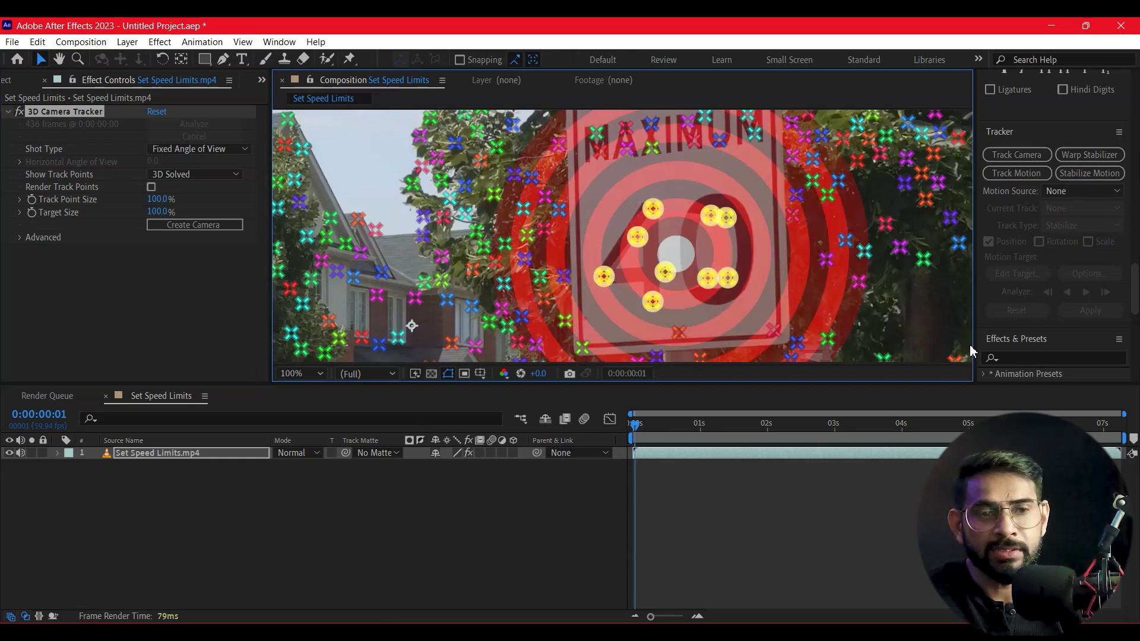
pyautogui.scroll(-2, 800, 260)
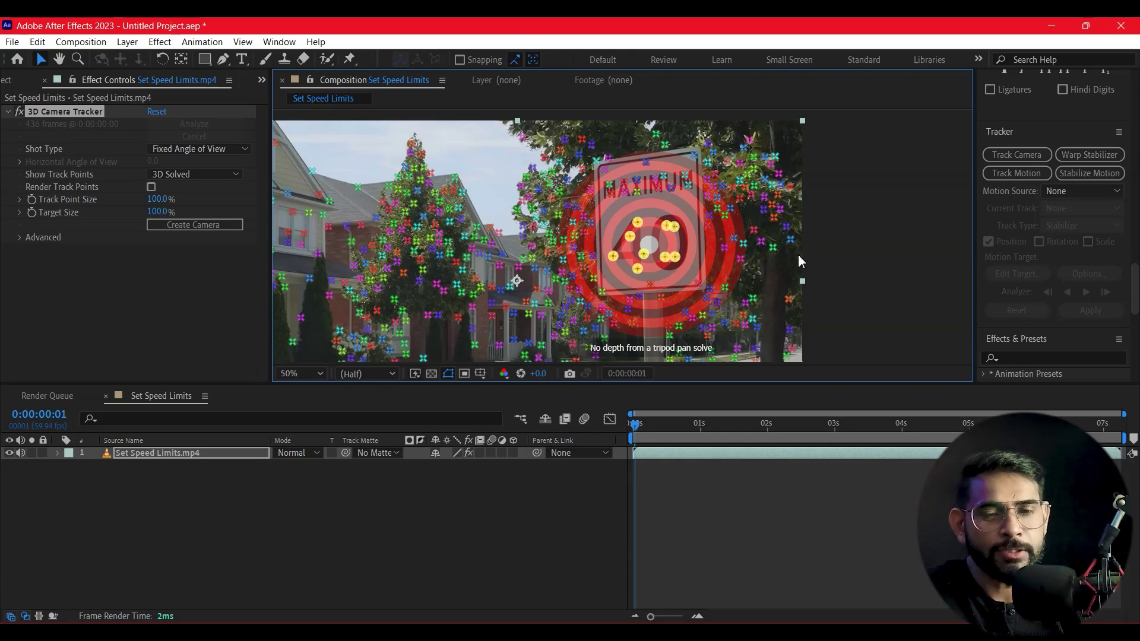
# Create a solid and 3D tracker camera at the sign target, then select Track Solid 1.
pyautogui.rightClick(630, 230)
pyautogui.click(709, 251)
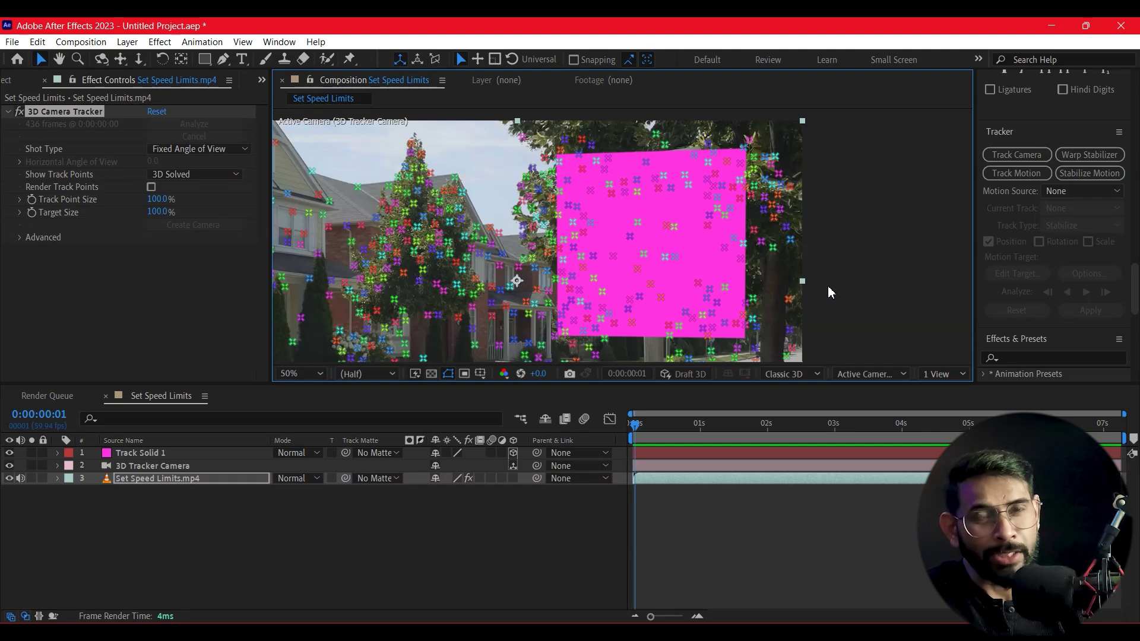
pyautogui.click(133, 453)
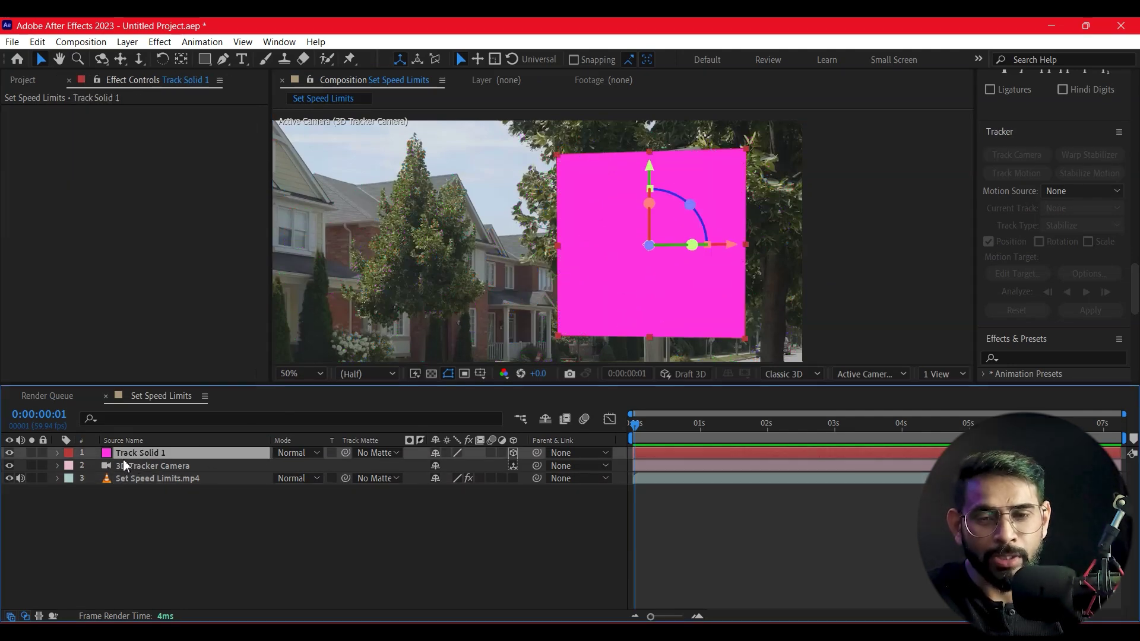
pyautogui.click(204, 58)
# Draw a rectangle mask over the sign's number on Track Solid 1 and zoom in.
pyautogui.click(249, 59)
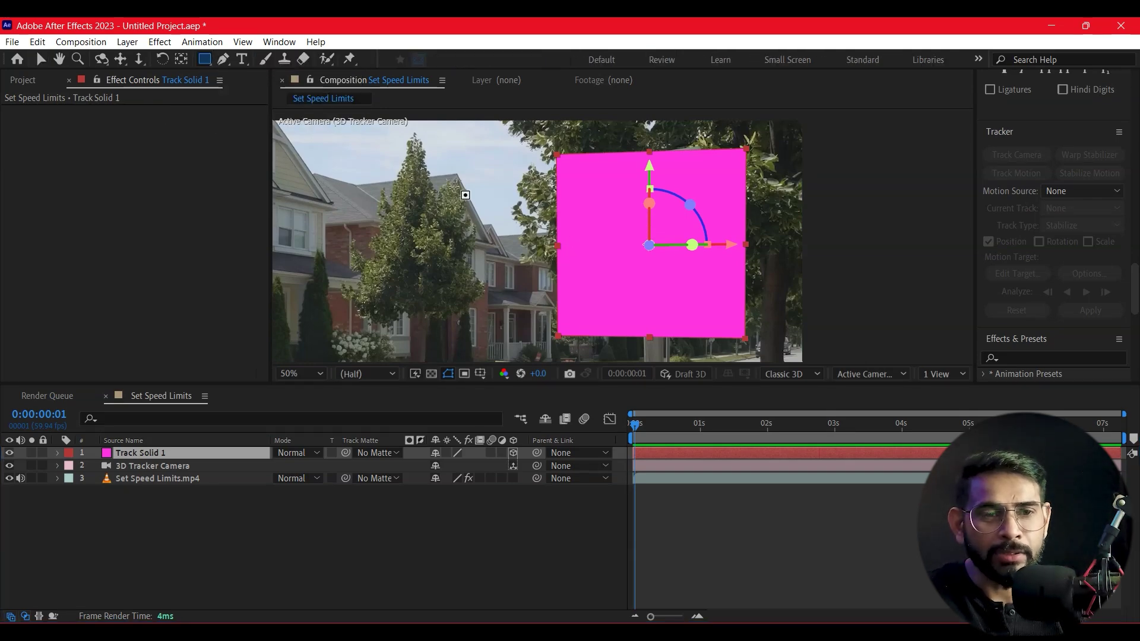
pyautogui.moveTo(595, 214); pyautogui.dragTo(698, 283)
pyautogui.press('.')
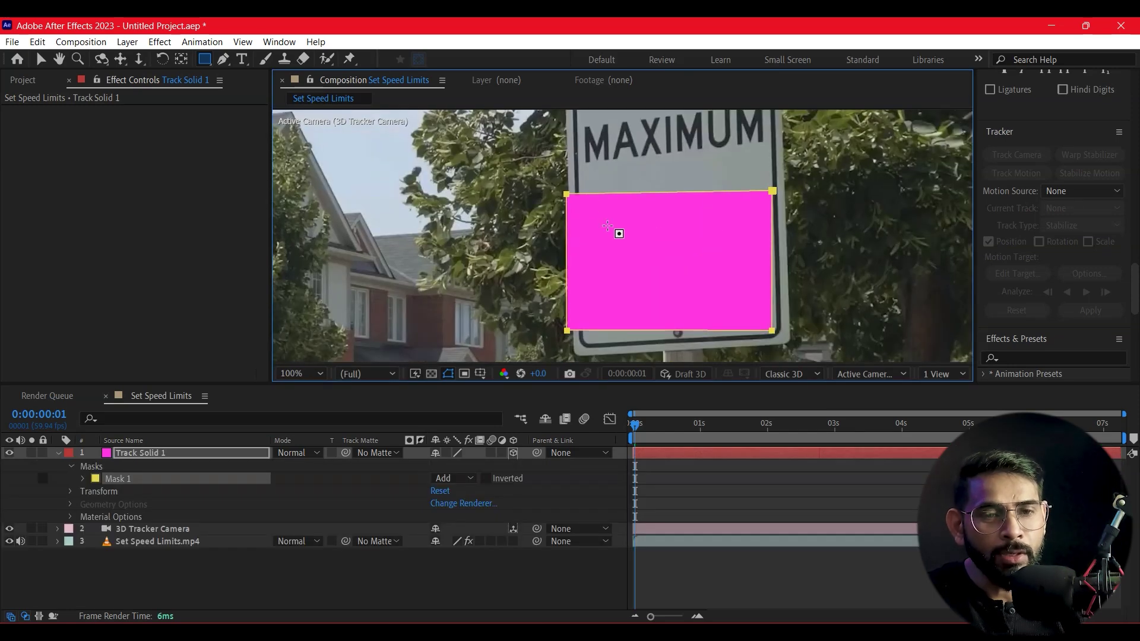
# Drag the mask's corners to fit the sign's lower number panel.
pyautogui.click(40, 59)
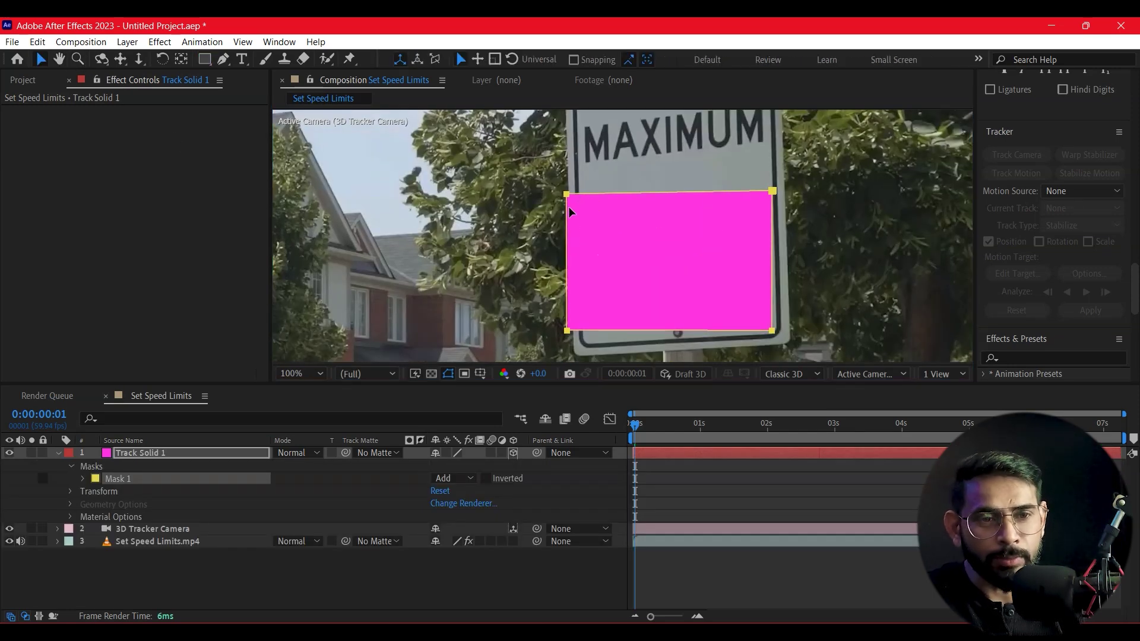
pyautogui.moveTo(561, 199); pyautogui.dragTo(586, 196)
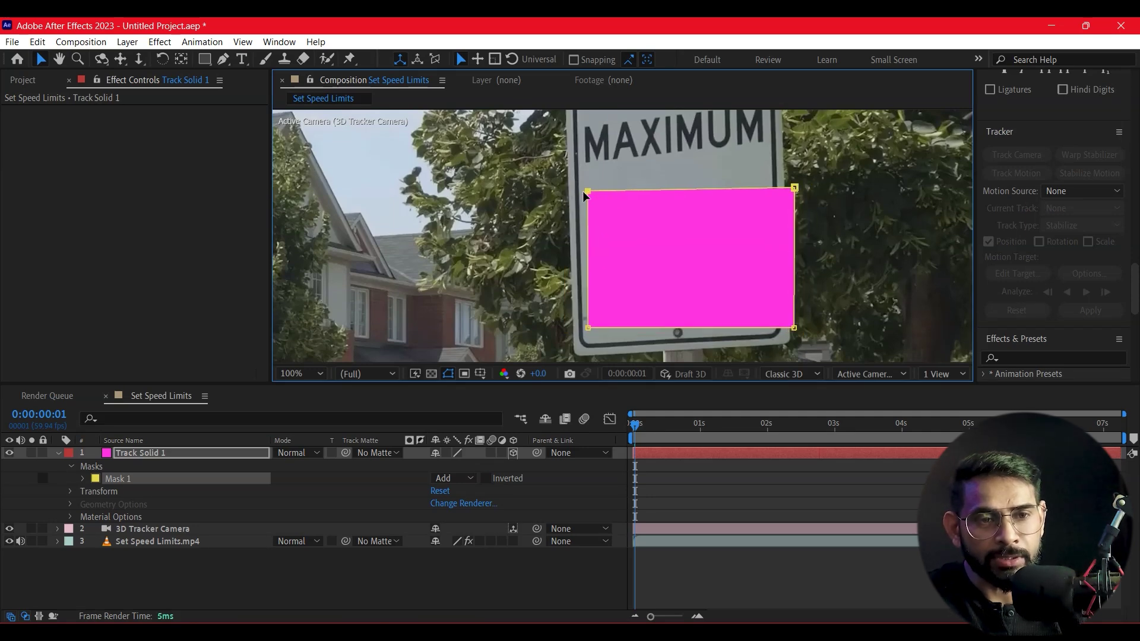
pyautogui.moveTo(588, 326); pyautogui.dragTo(597, 339)
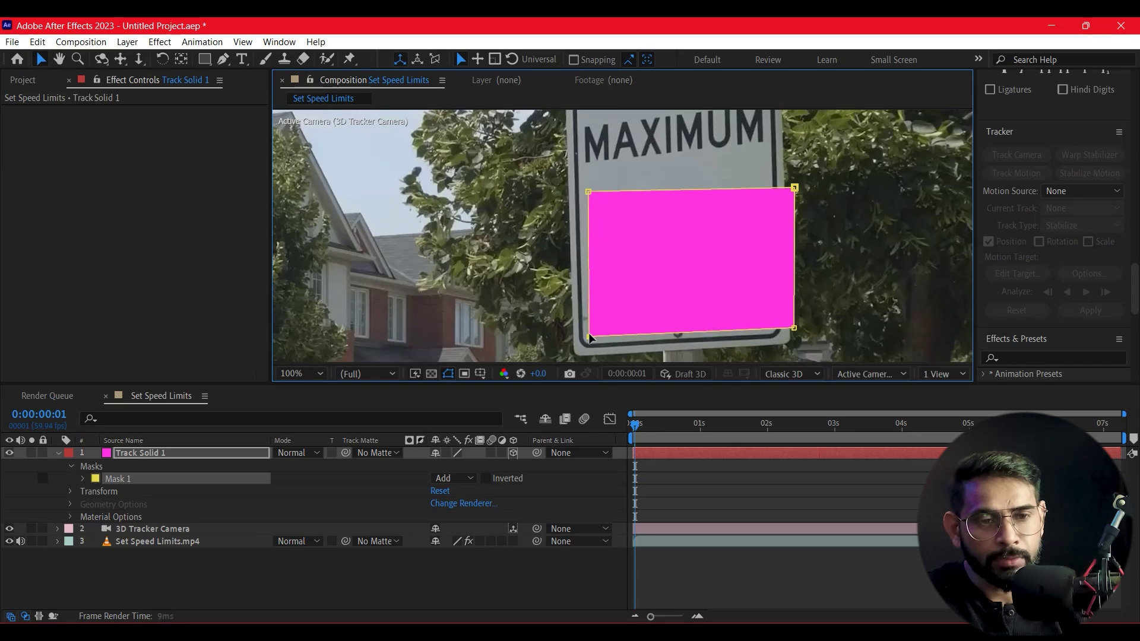
pyautogui.moveTo(794, 189); pyautogui.dragTo(762, 188)
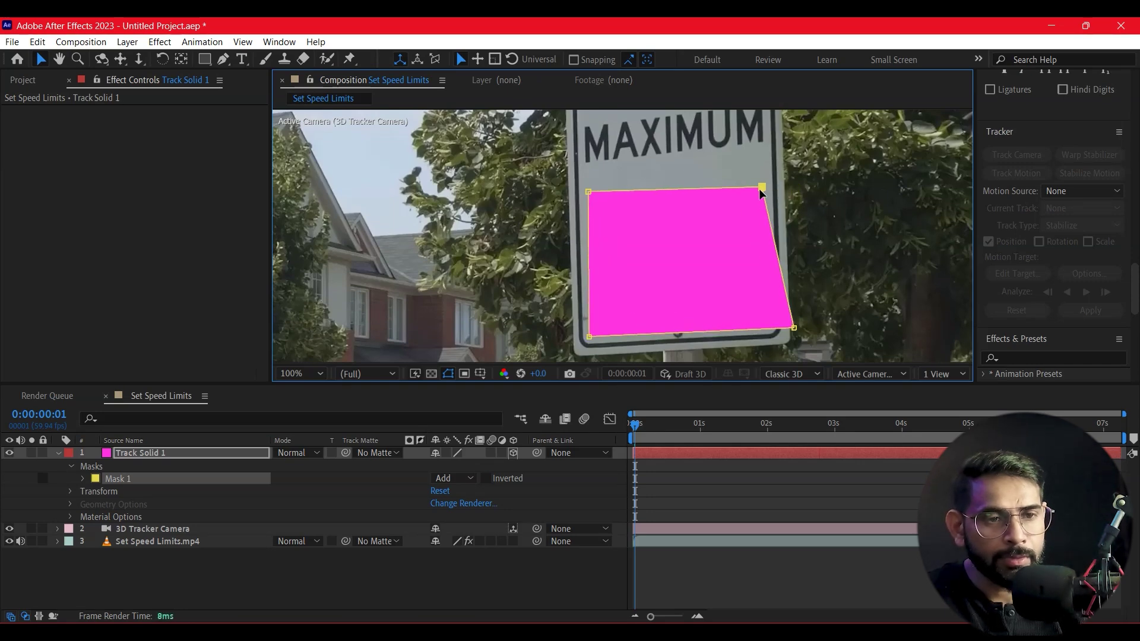
pyautogui.moveTo(795, 329); pyautogui.dragTo(760, 321)
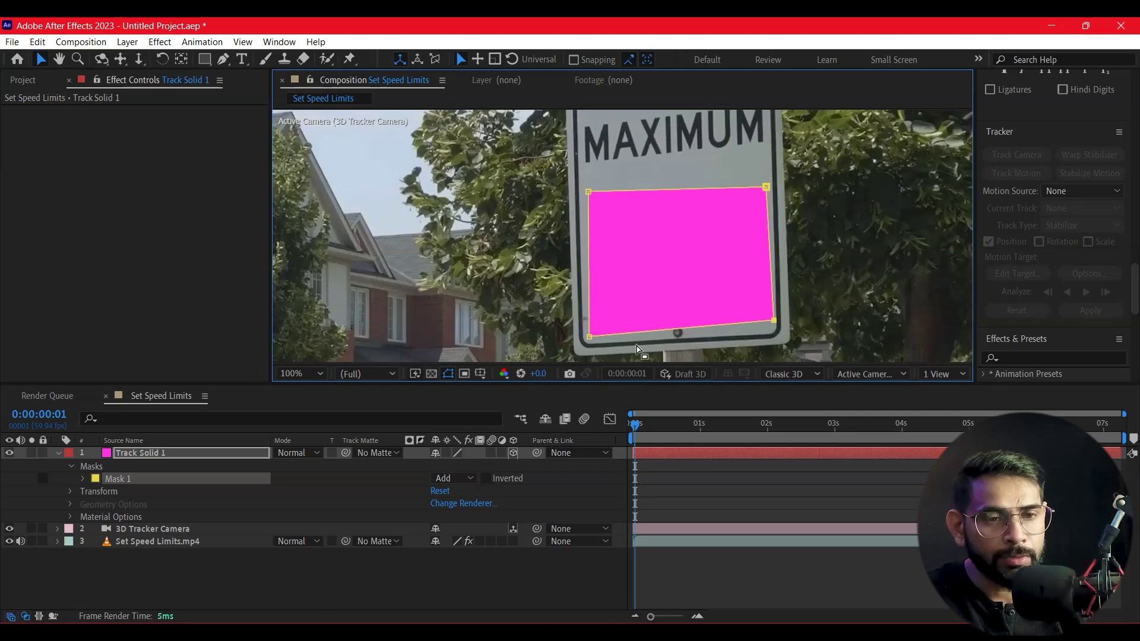
pyautogui.moveTo(590, 330); pyautogui.dragTo(593, 328)
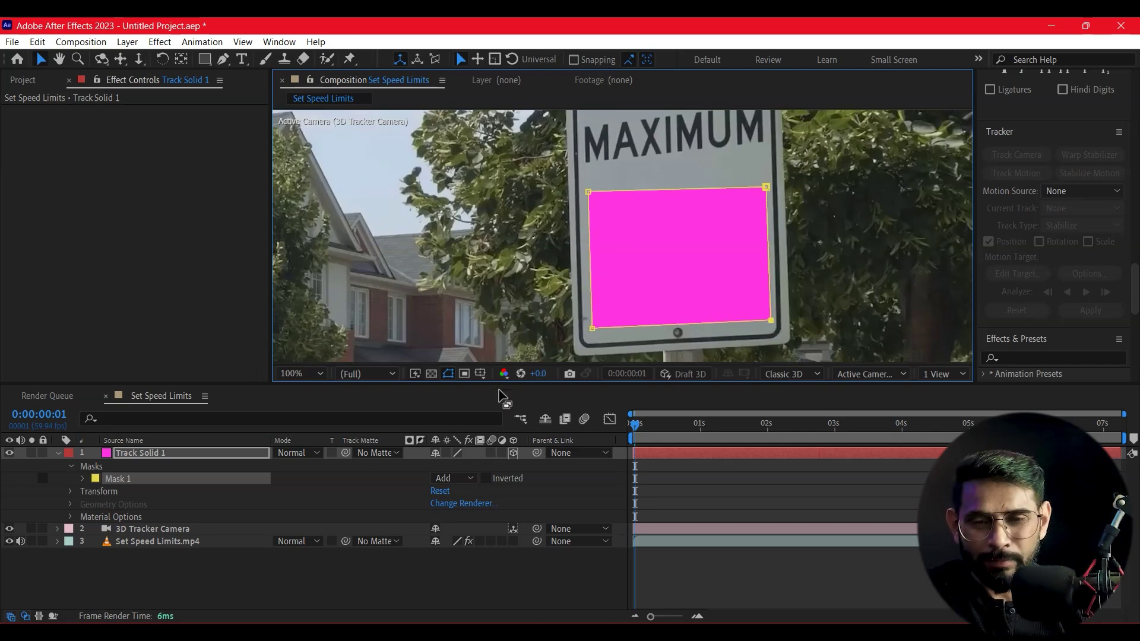
# Apply a Fill effect to Track Solid 1, sampling the sign's white as its colour.
pyautogui.click(143, 453)
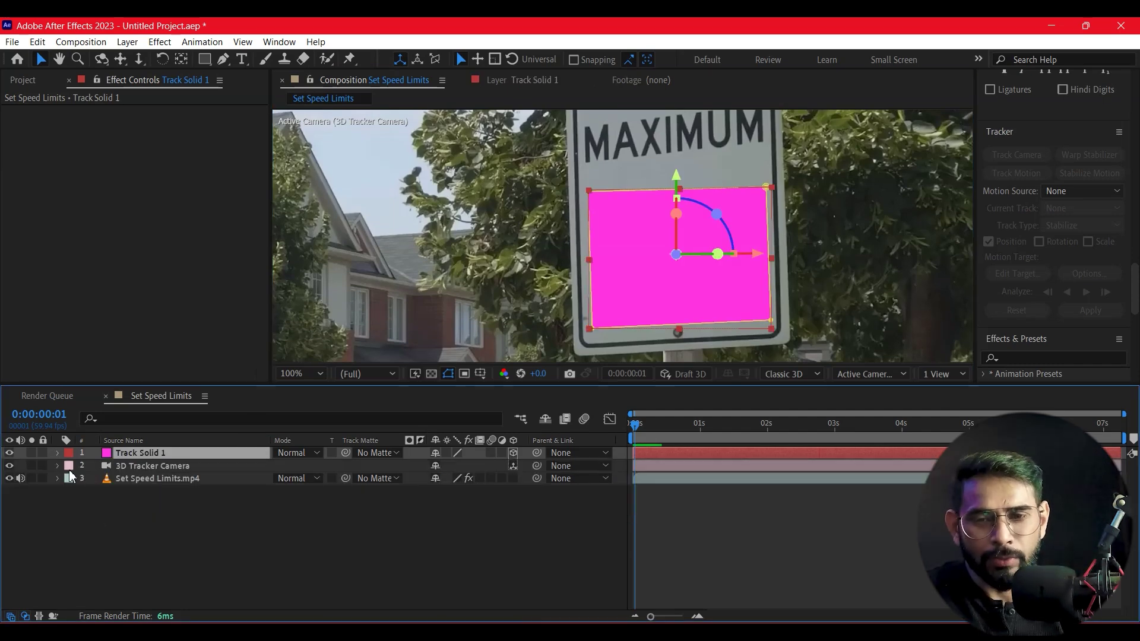
pyautogui.scroll(-3, 1063, 311)
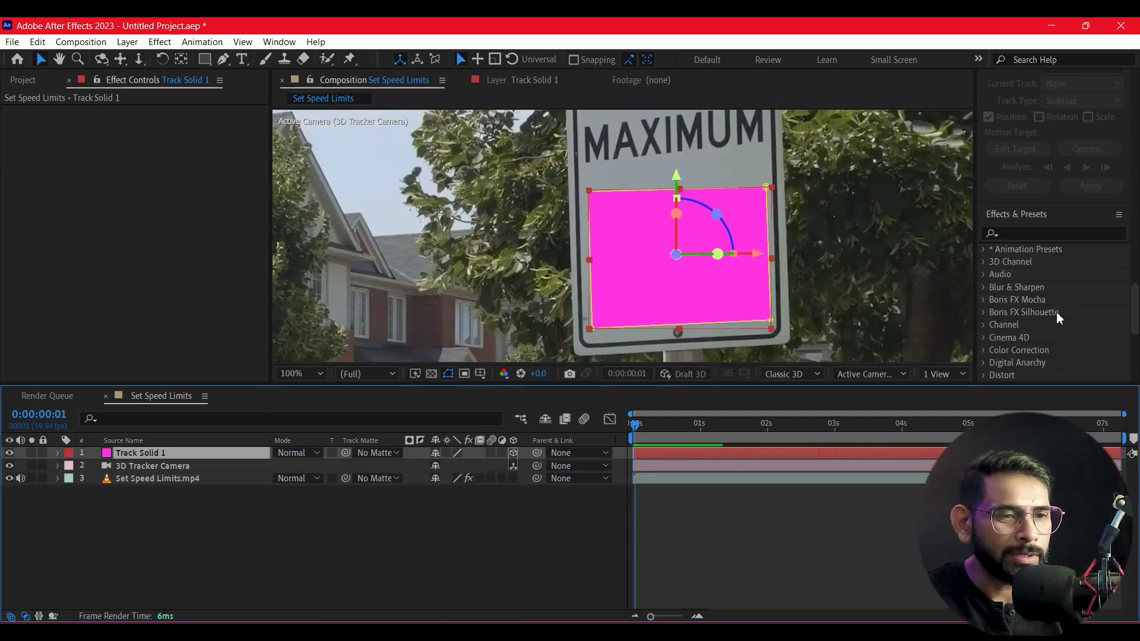
pyautogui.click(1056, 233)
pyautogui.write('fill')
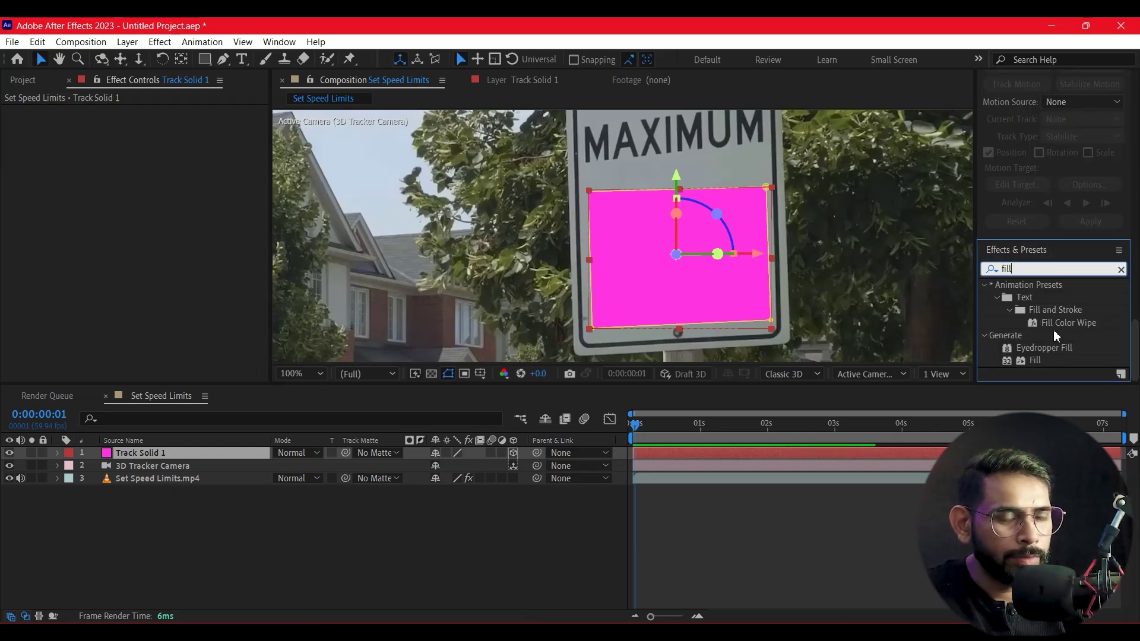
pyautogui.moveTo(1035, 360); pyautogui.dragTo(169, 458)
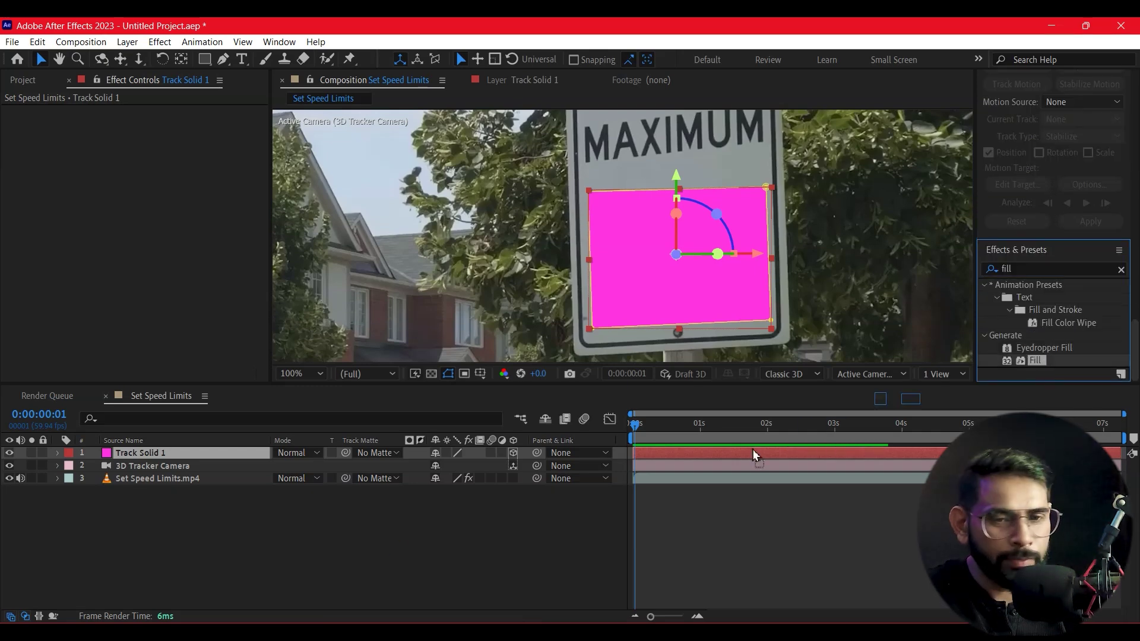
pyautogui.click(170, 458)
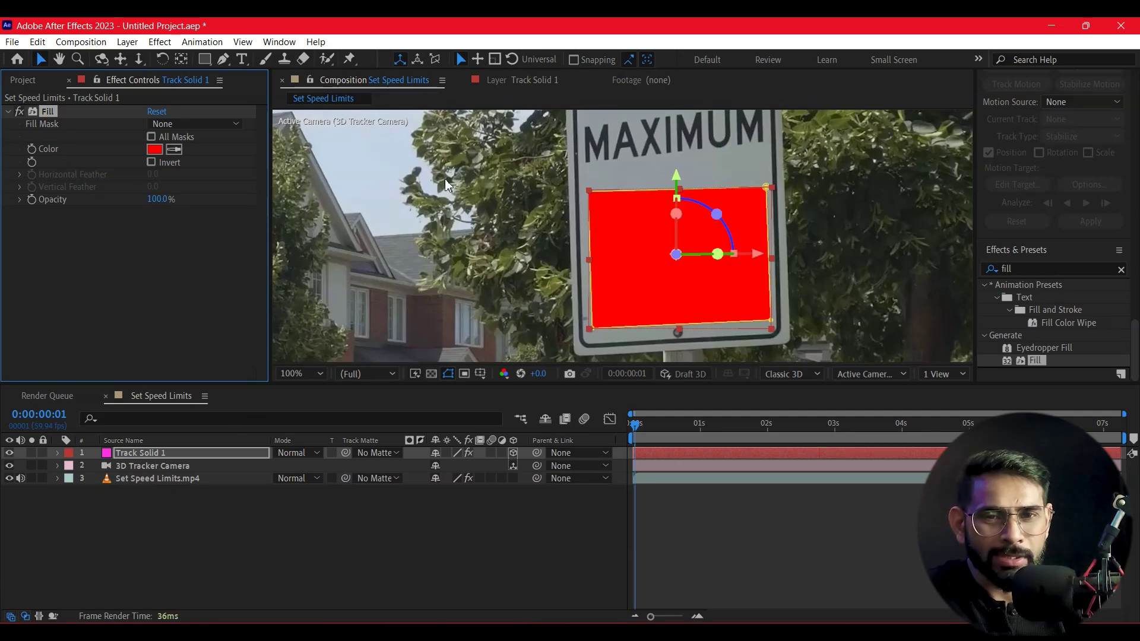
pyautogui.click(174, 149)
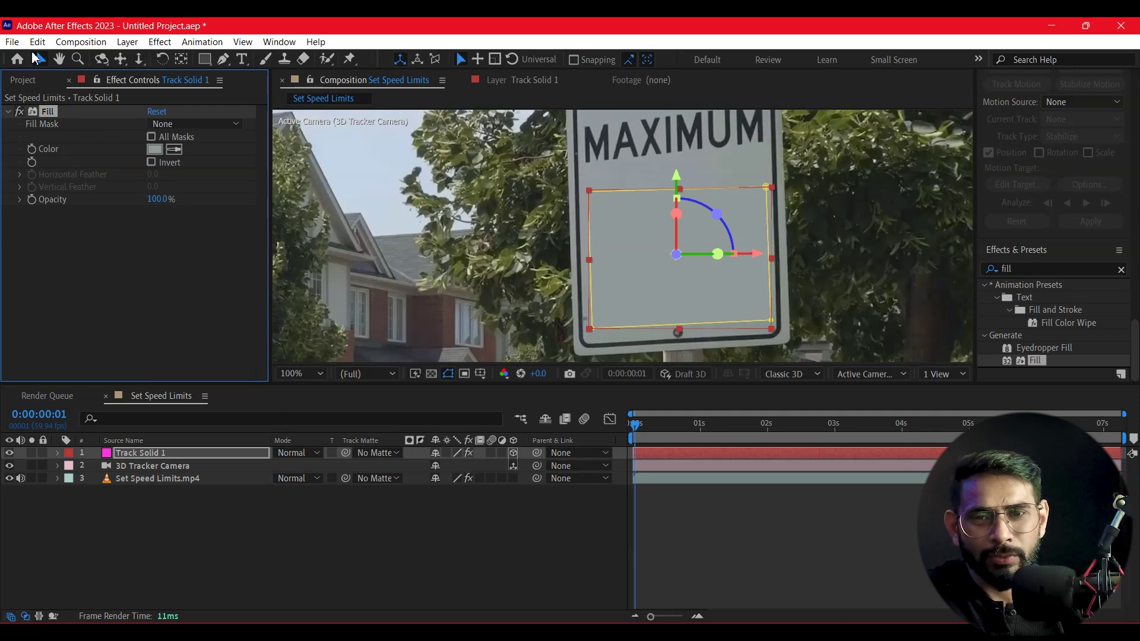
pyautogui.click(301, 527)
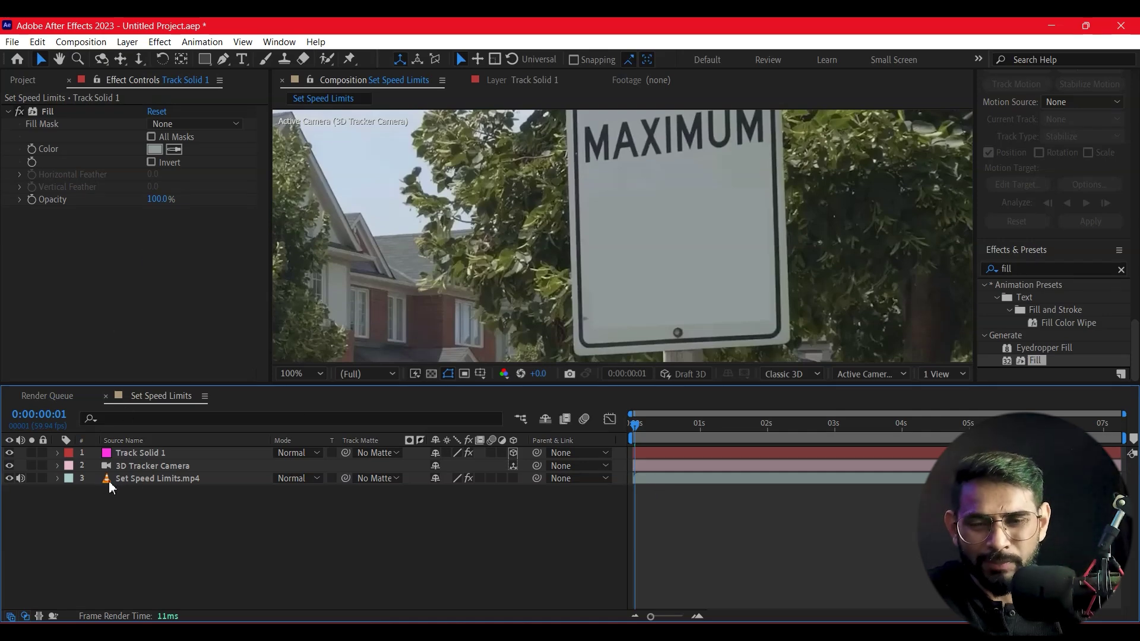
# Reveal Mask 1's properties and trial feather and expansion values, undoing both.
pyautogui.click(57, 454)
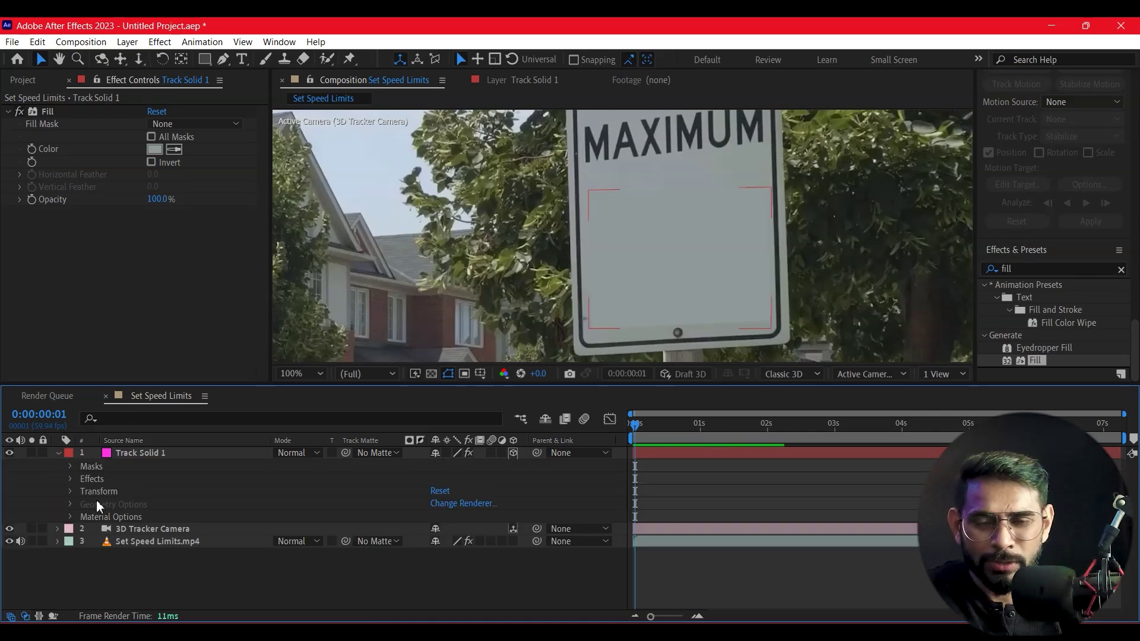
pyautogui.click(70, 467)
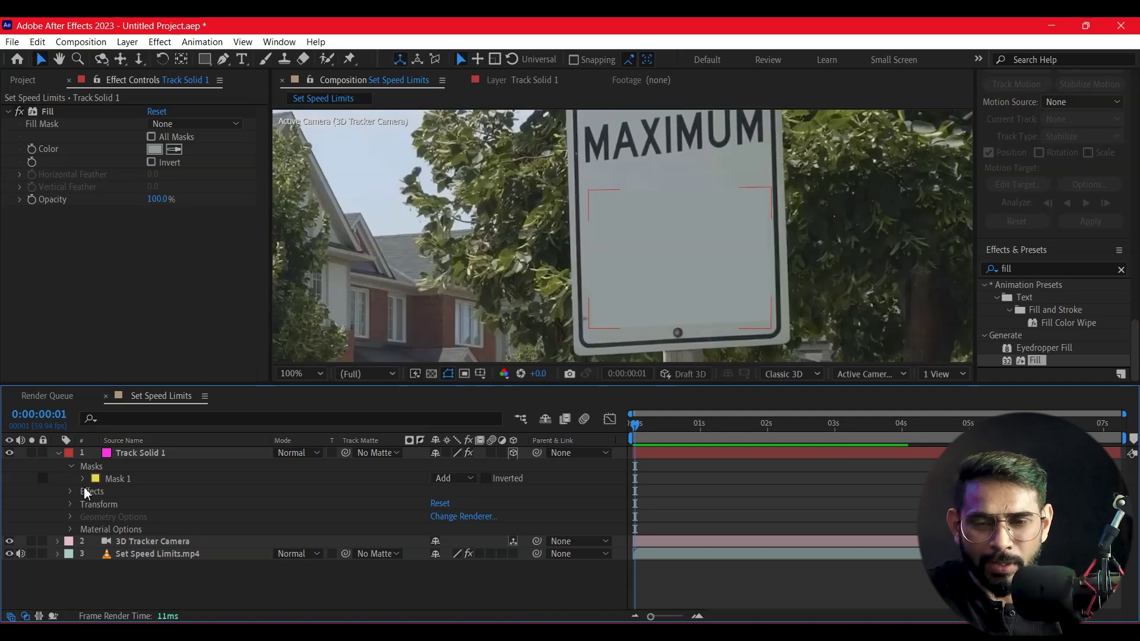
pyautogui.click(82, 479)
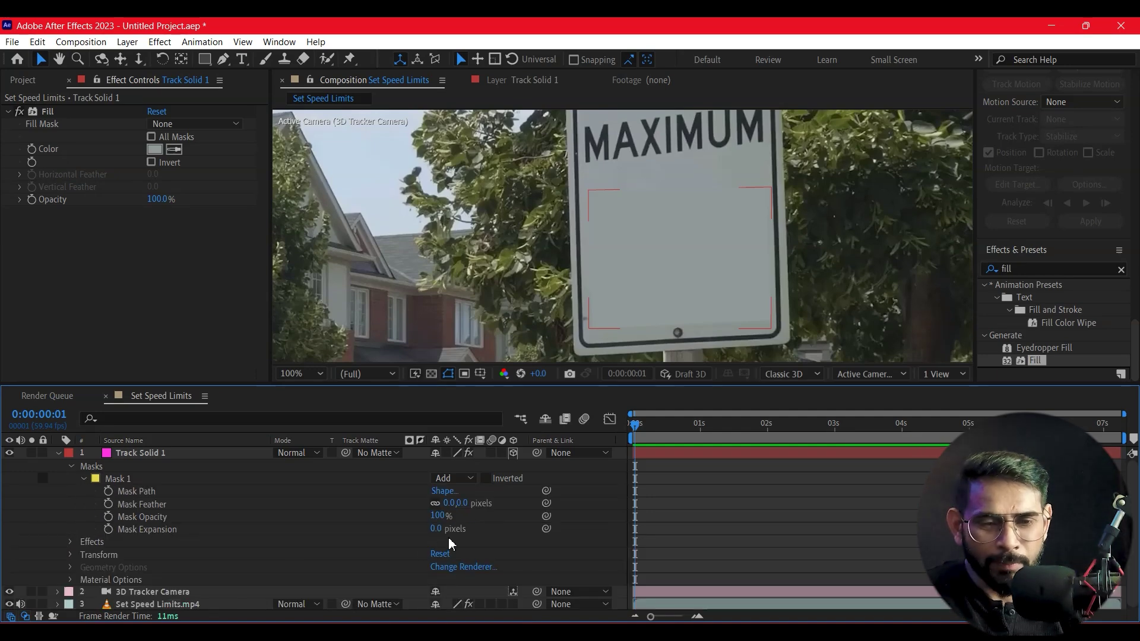
pyautogui.moveTo(447, 506); pyautogui.dragTo(545, 491)
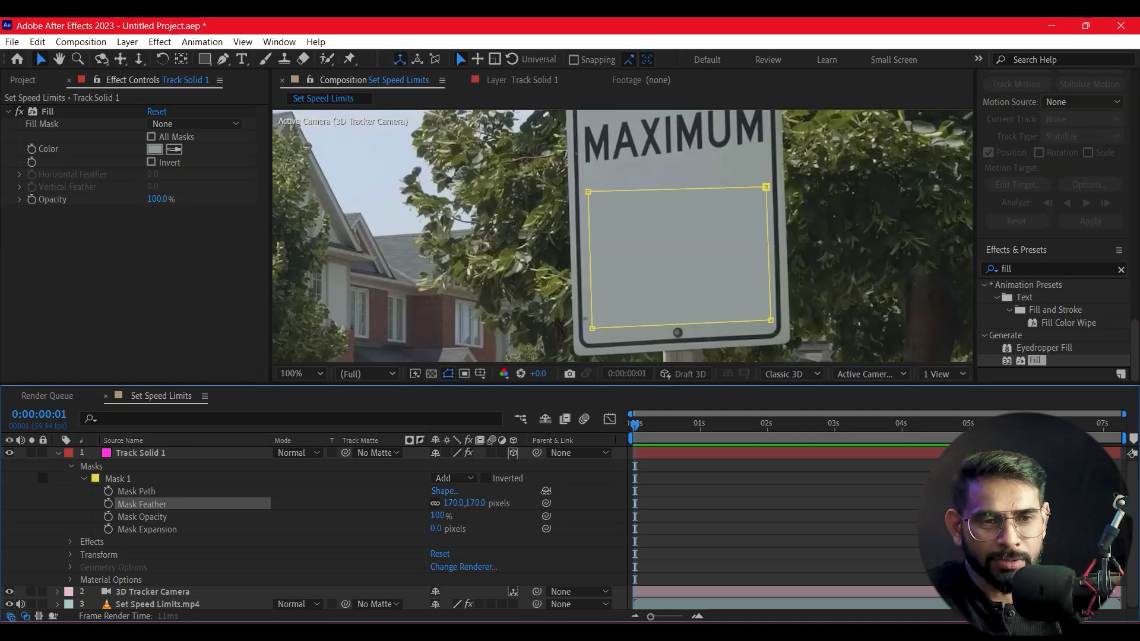
pyautogui.moveTo(438, 532); pyautogui.dragTo(421, 533)
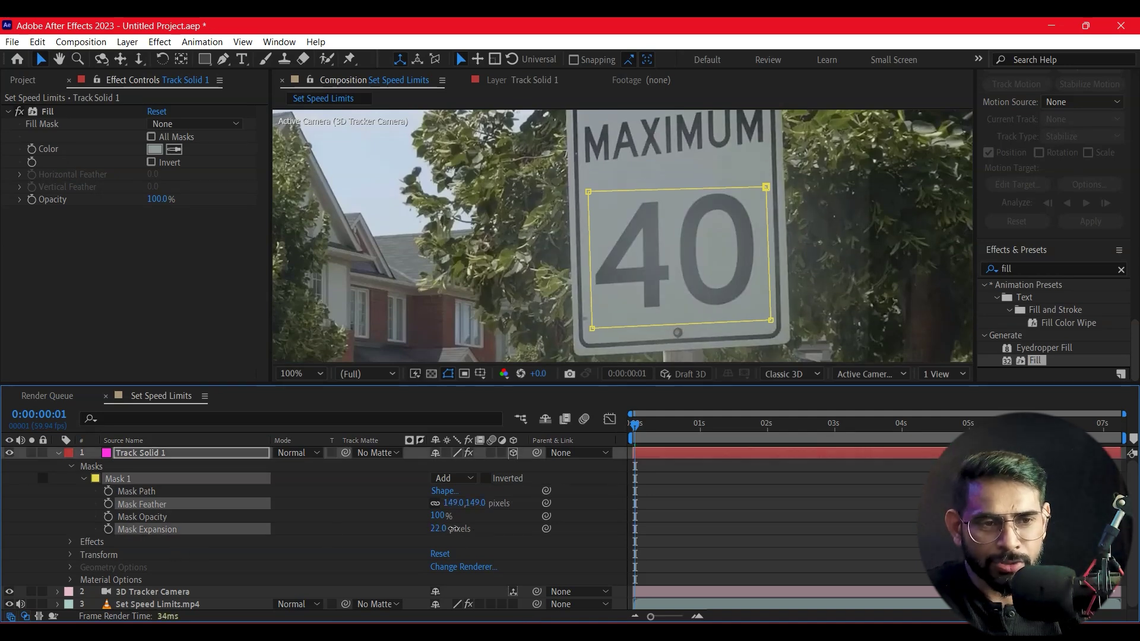
pyautogui.moveTo(422, 534); pyautogui.dragTo(425, 540)
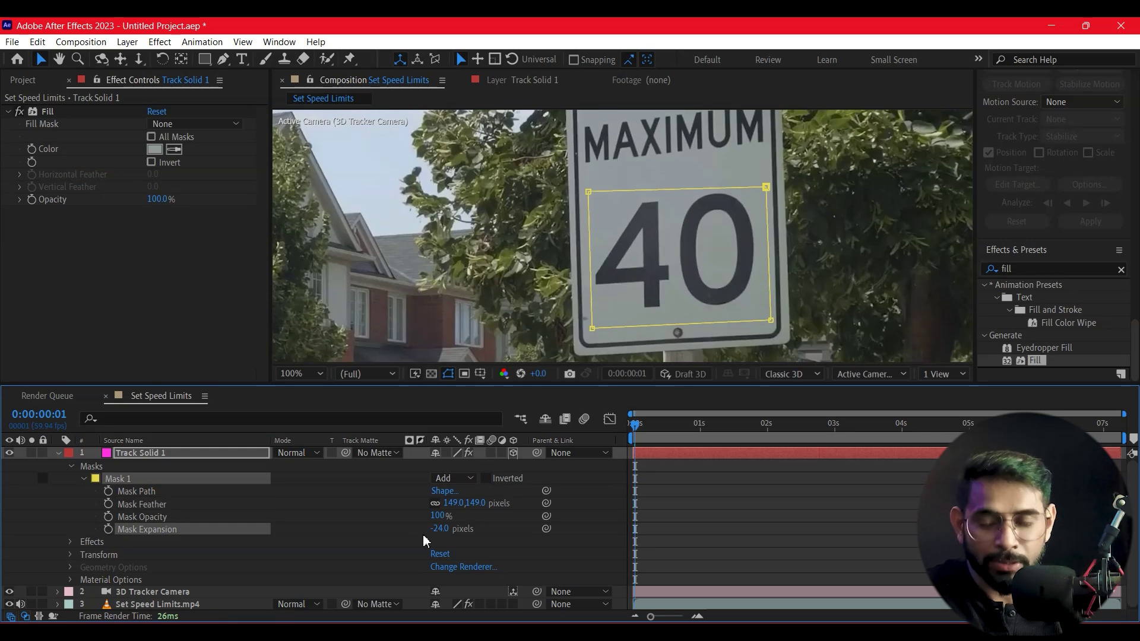
pyautogui.hotkey('ctrl', 'z')
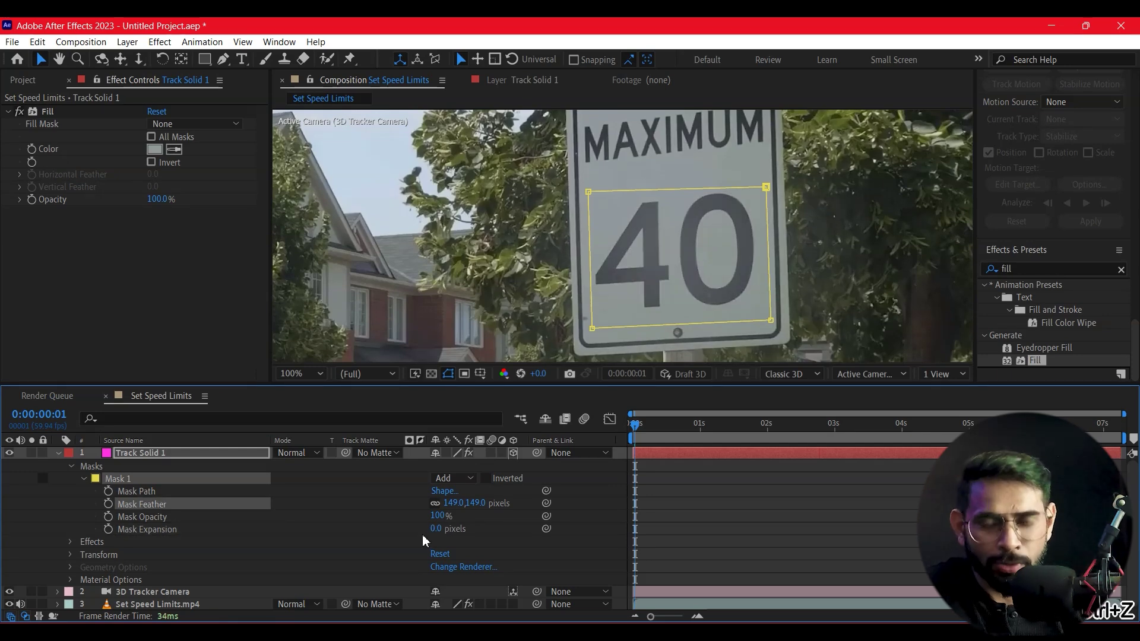
pyautogui.hotkey('ctrl', 'z')
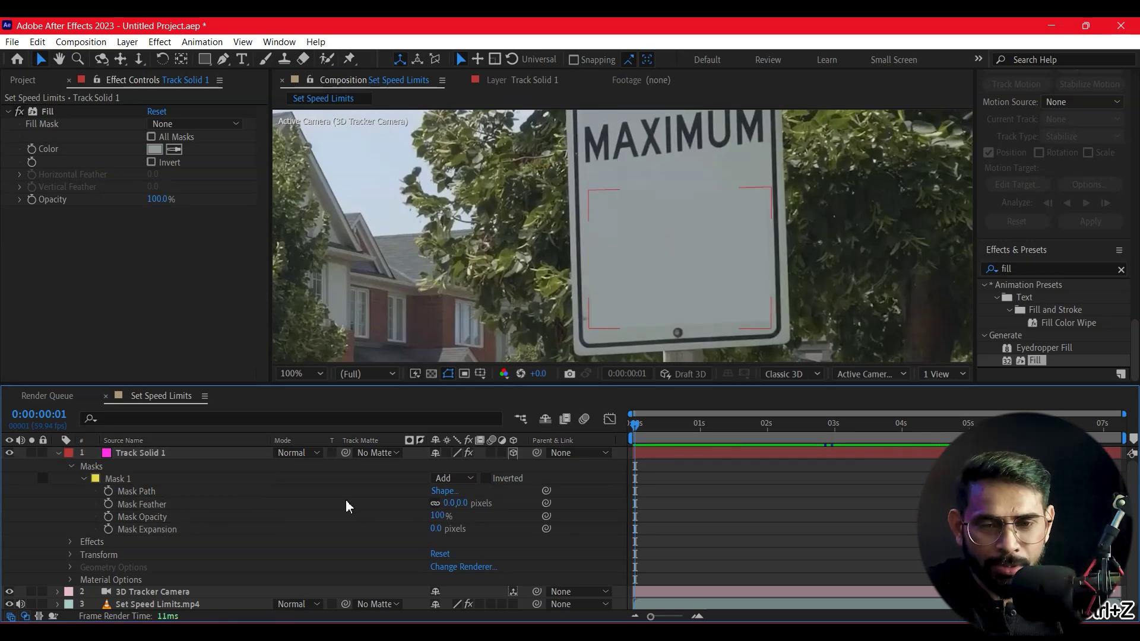
# Set Mask 1 feather to 4 pixels and return to the clip start.
pyautogui.moveTo(452, 505); pyautogui.dragTo(452, 519)
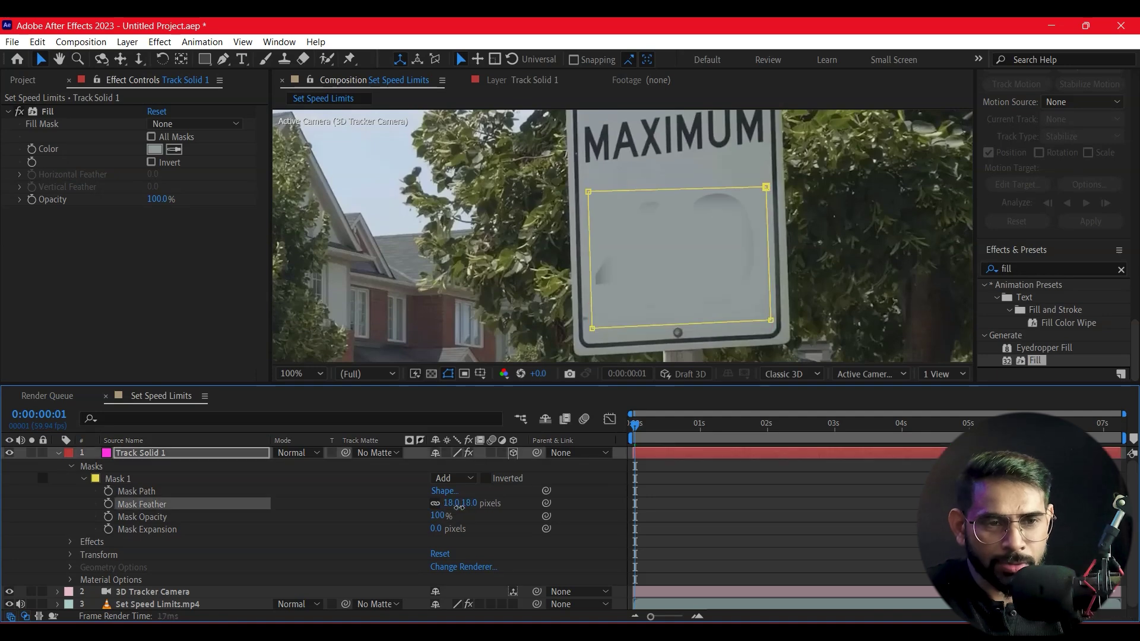
pyautogui.hotkey('ctrl', 'z')
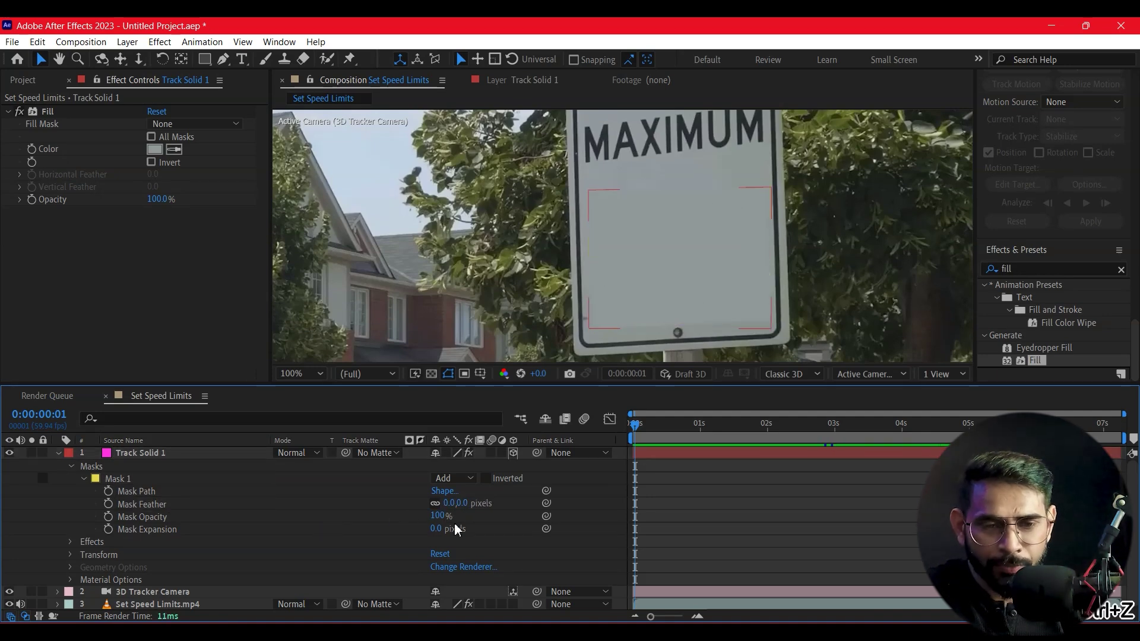
pyautogui.moveTo(450, 504); pyautogui.dragTo(457, 505)
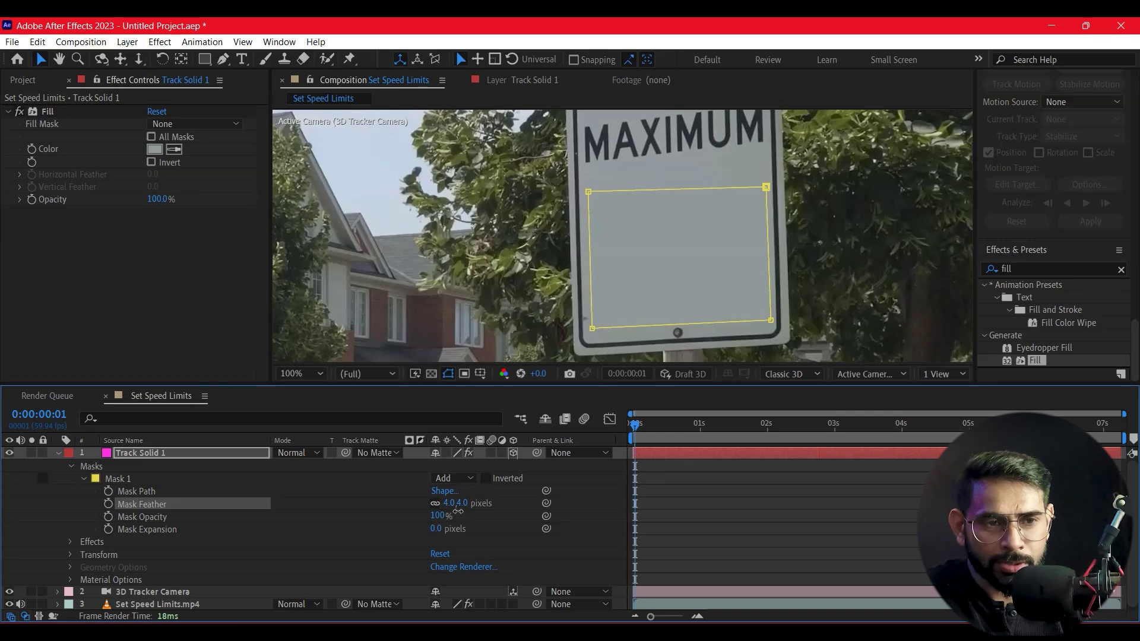
pyautogui.click(687, 545)
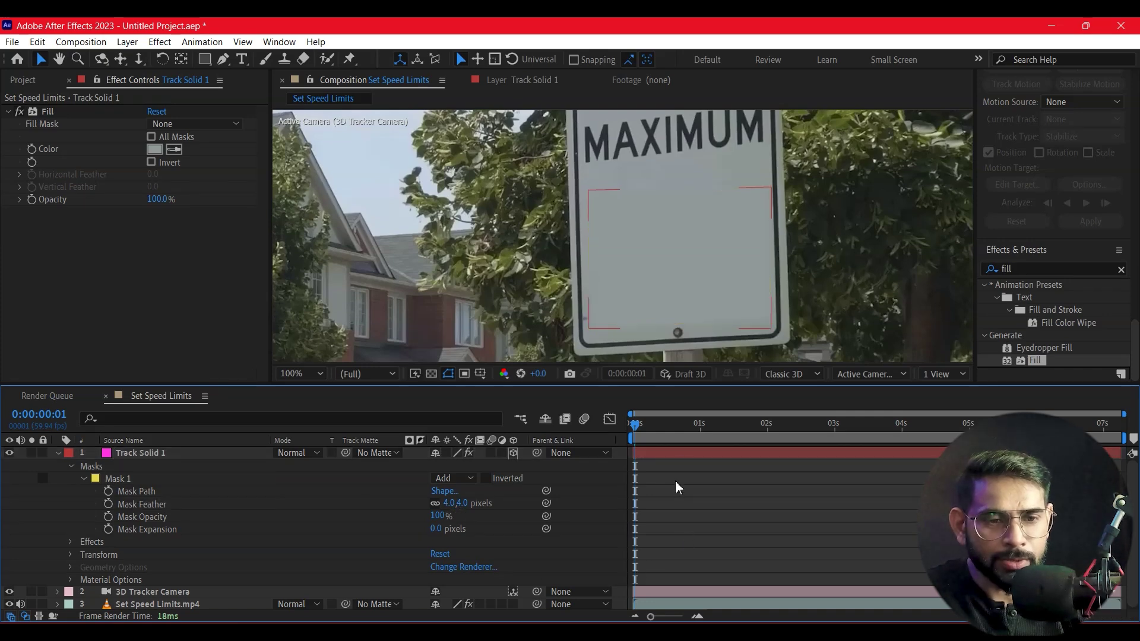
pyautogui.press('Home')
# Play a preview of the Set Speed Limits.mp4 clip with the blank patch.
pyautogui.click(817, 266)
pyautogui.scroll(-2, 817, 266)
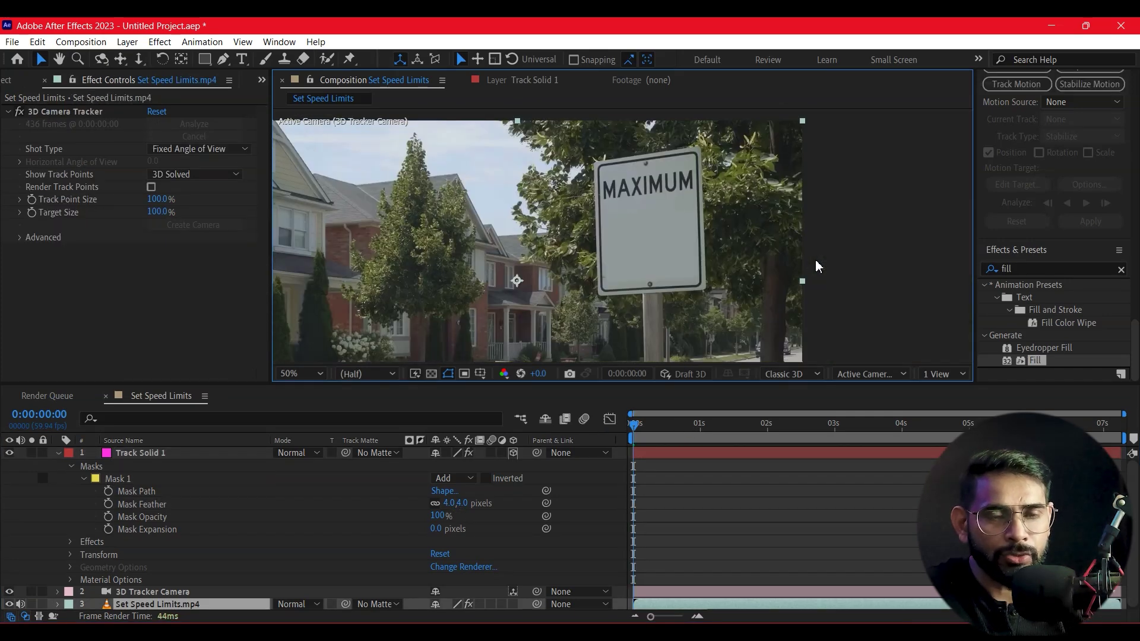
pyautogui.press('space')
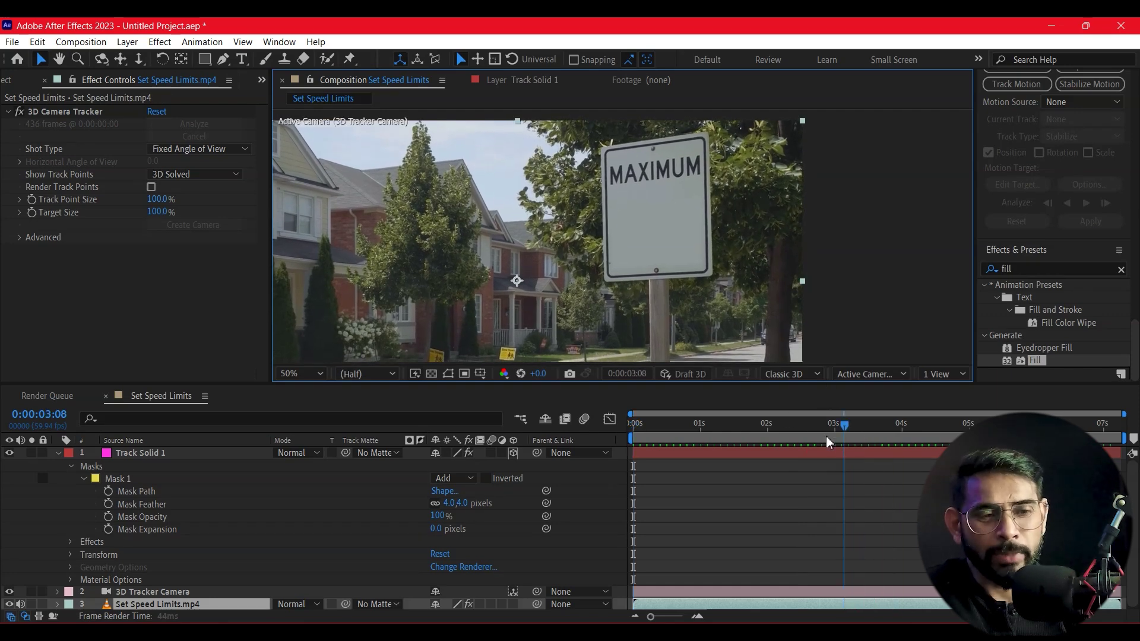
pyautogui.click(782, 425)
# Scrub through the timeline to confirm the patch stays locked on the sign.
pyautogui.press('space')
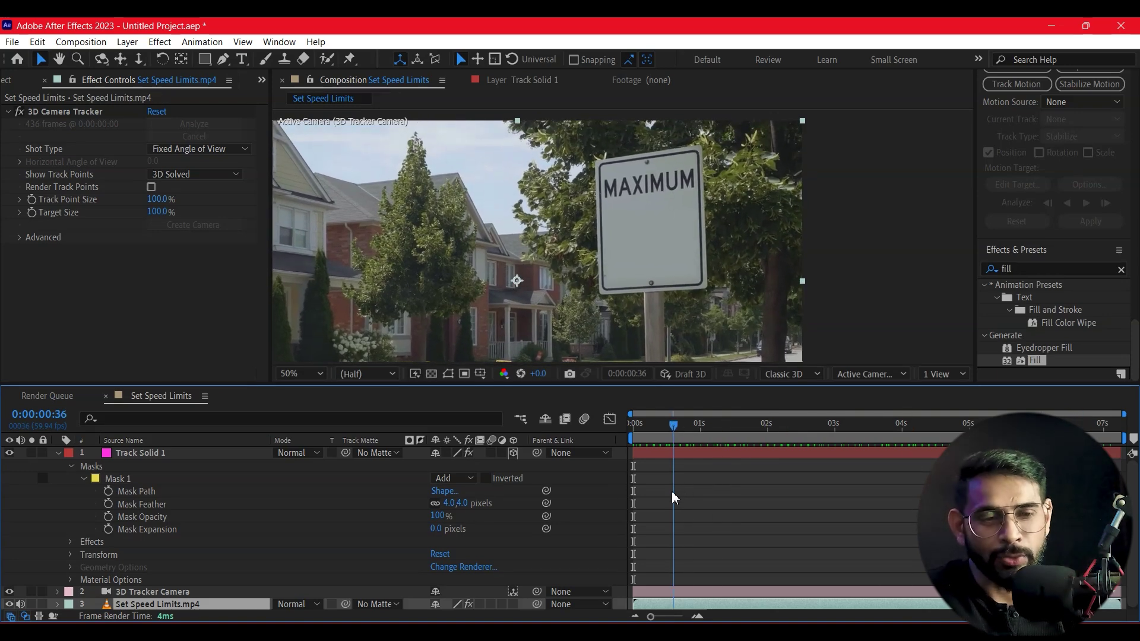
pyautogui.moveTo(675, 497); pyautogui.dragTo(636, 508)
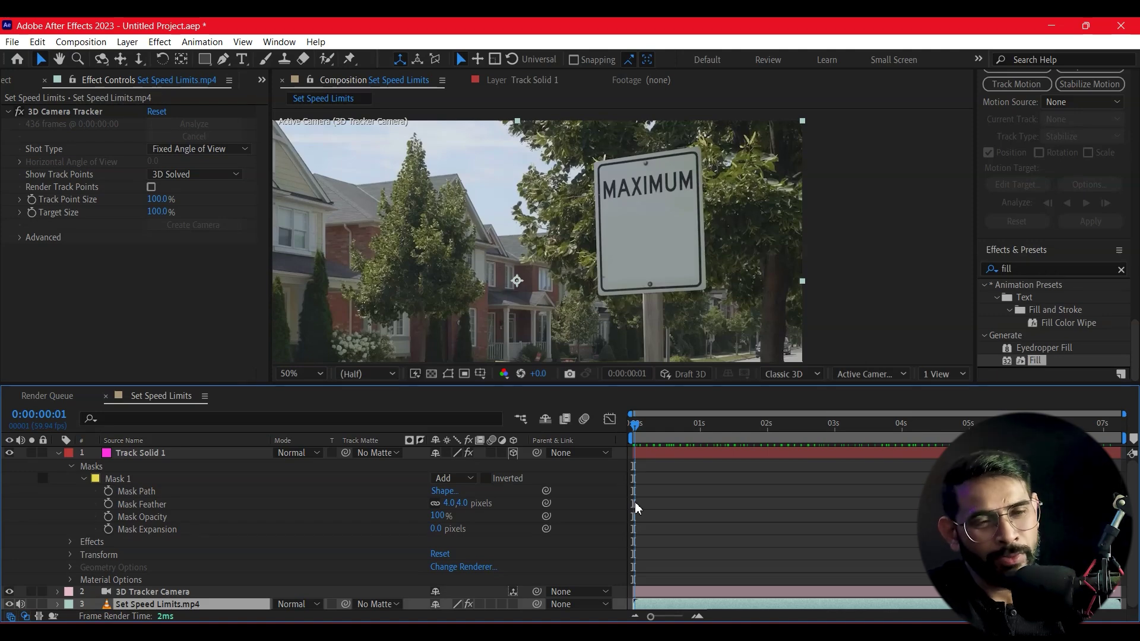
pyautogui.moveTo(635, 508); pyautogui.dragTo(770, 521)
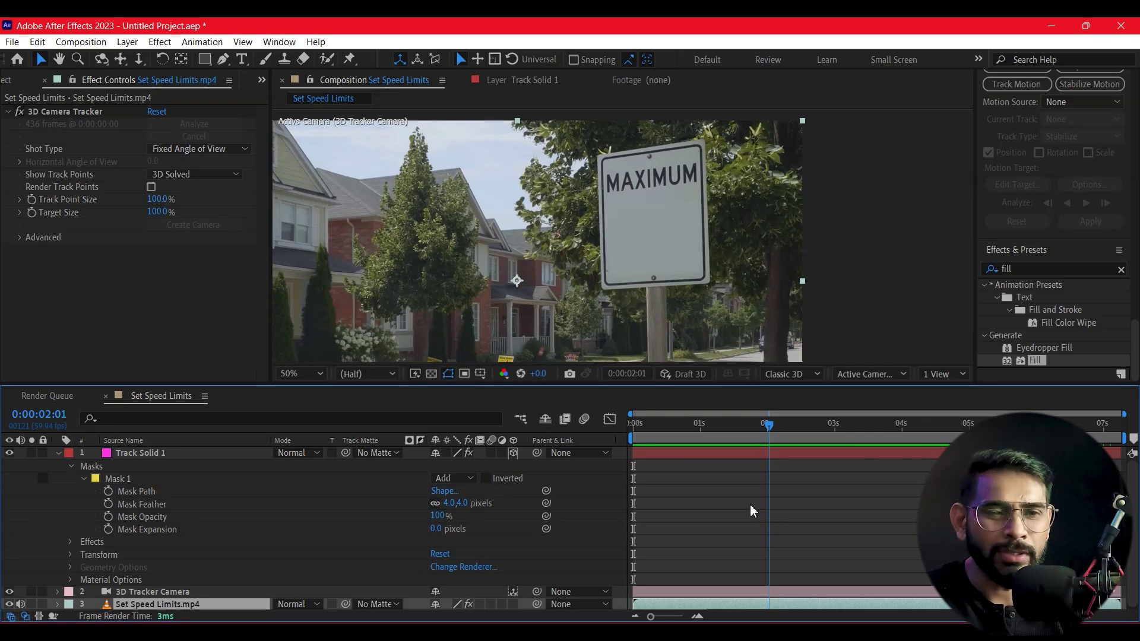
pyautogui.click(653, 244)
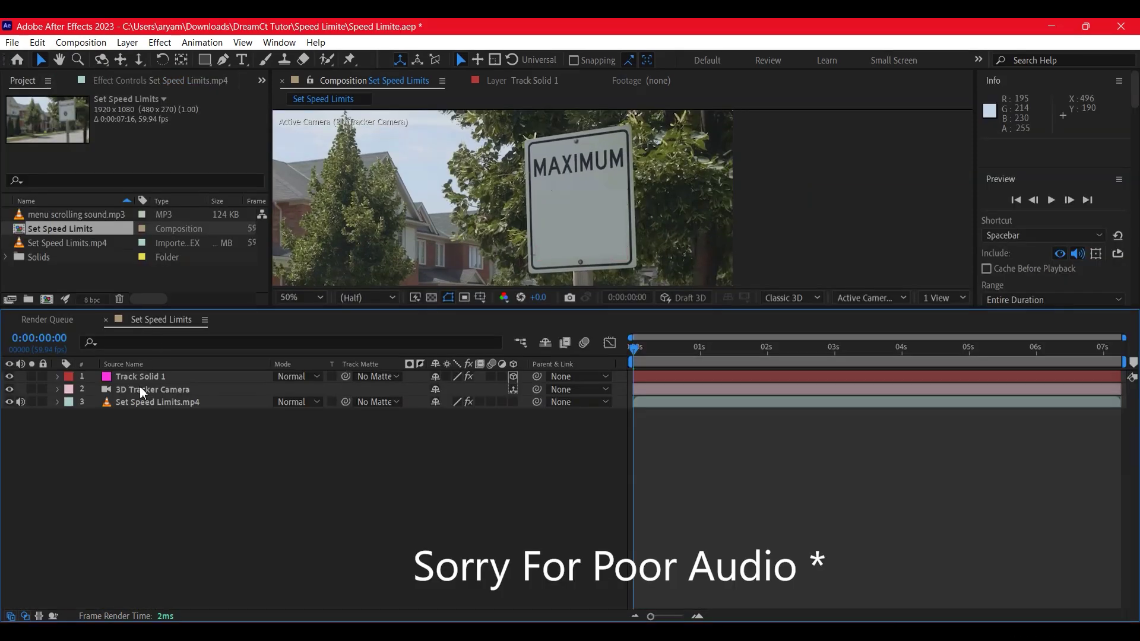
pyautogui.click(154, 387)
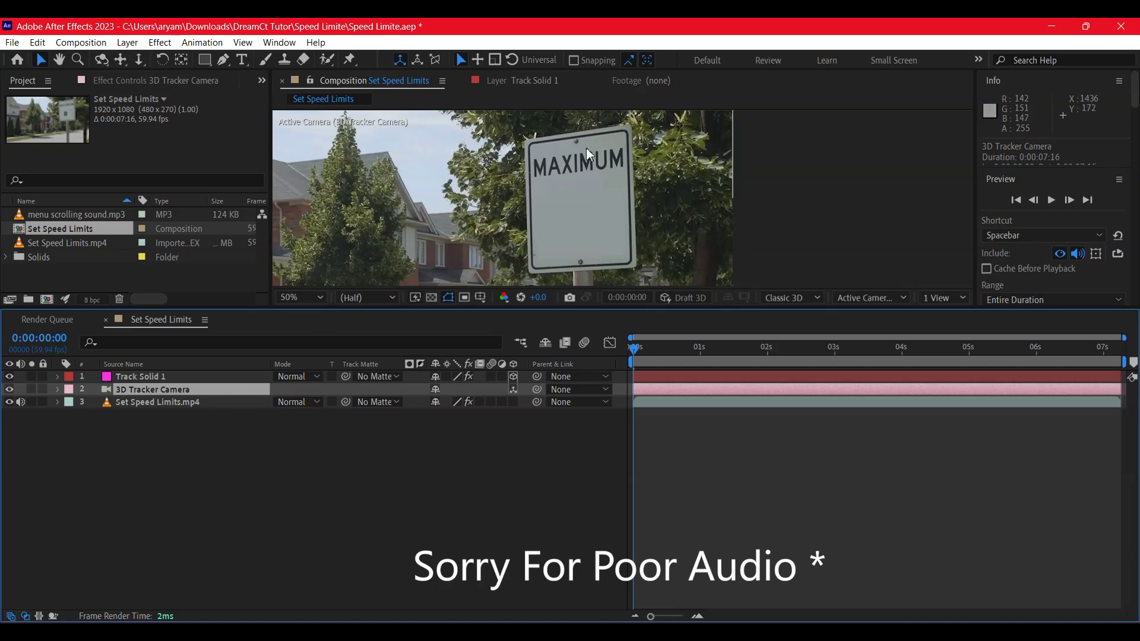
# Select the footage layer's 3D Camera Tracker to show its track points.
pyautogui.click(132, 437)
pyautogui.click(137, 404)
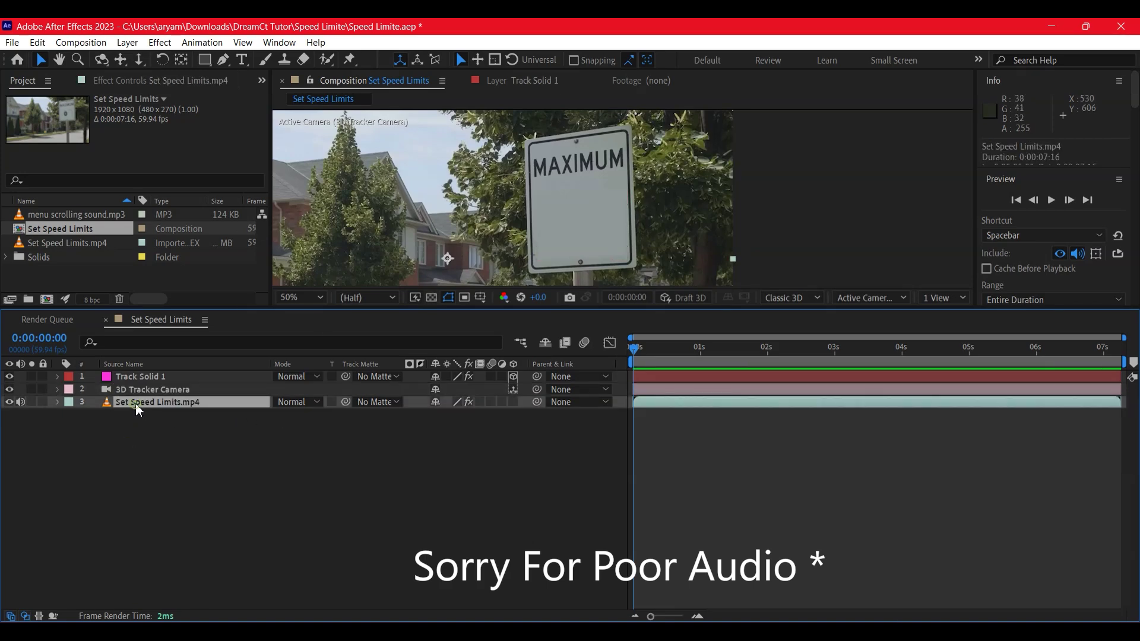
pyautogui.click(241, 87)
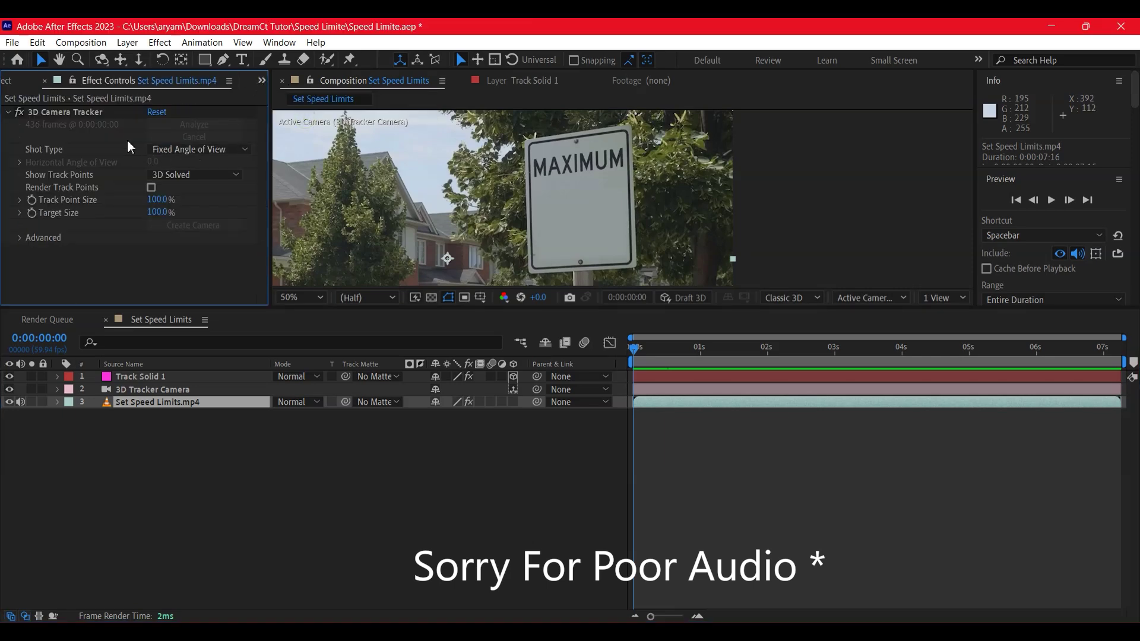
pyautogui.click(64, 117)
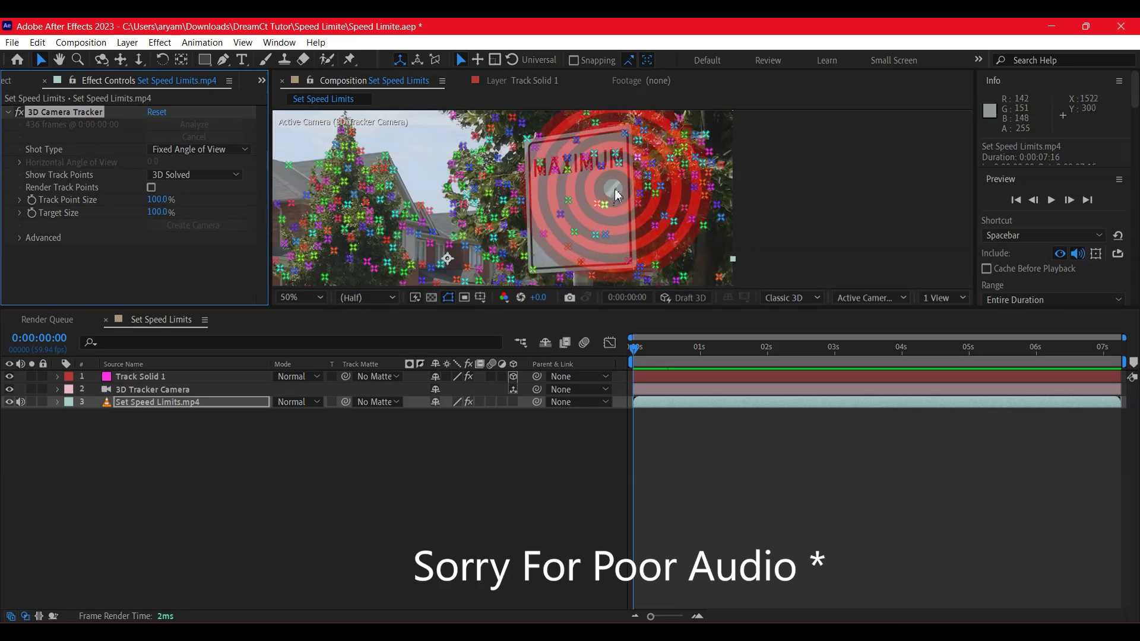
# Lasso the track points on the blank sign face and create a text layer there.
pyautogui.click(552, 206)
pyautogui.moveTo(551, 201); pyautogui.dragTo(583, 263)
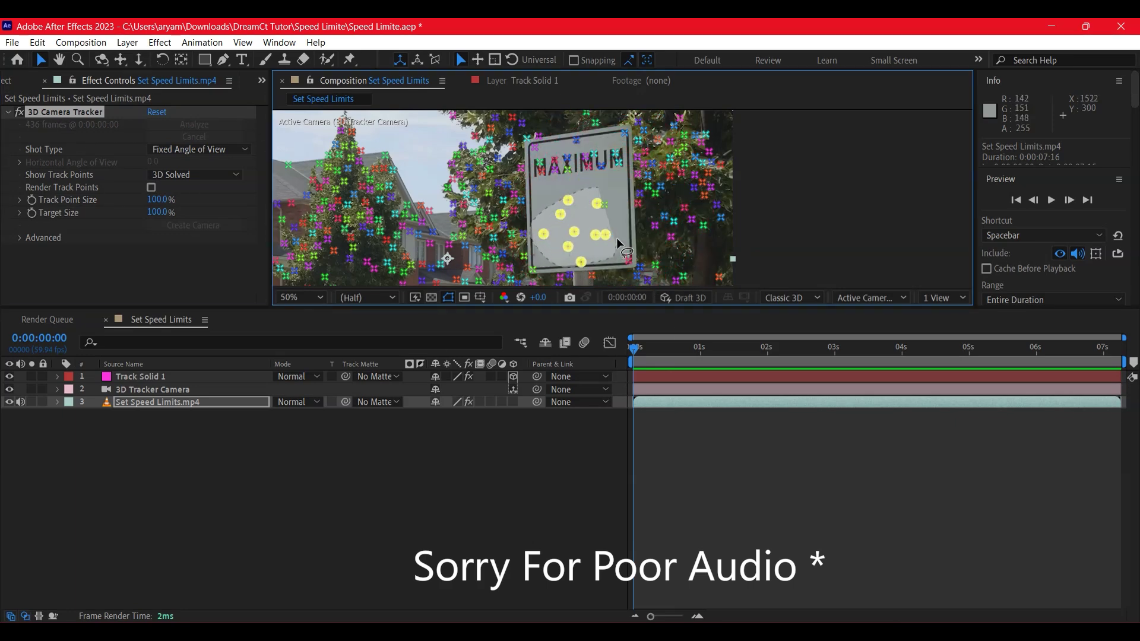
pyautogui.moveTo(605, 187); pyautogui.dragTo(600, 188)
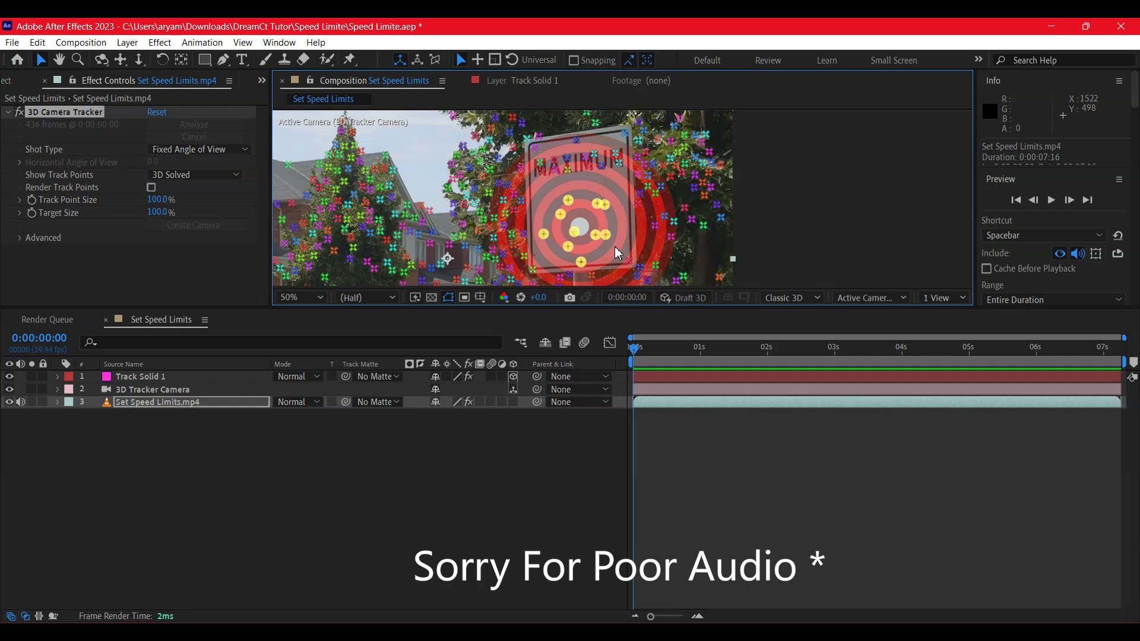
pyautogui.rightClick(603, 208)
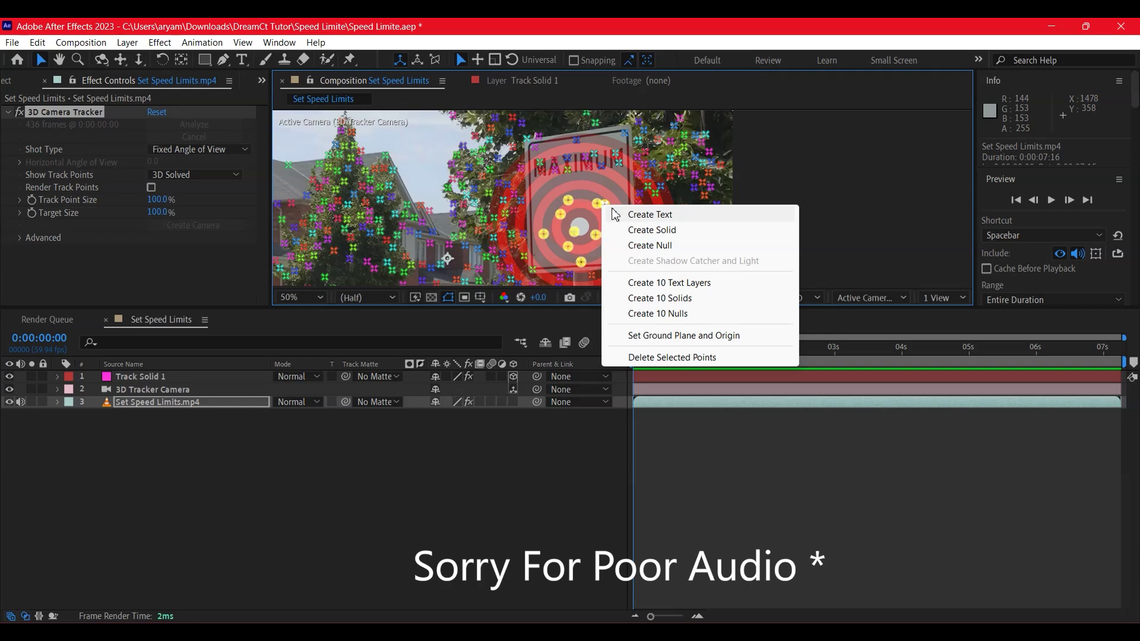
pyautogui.click(656, 214)
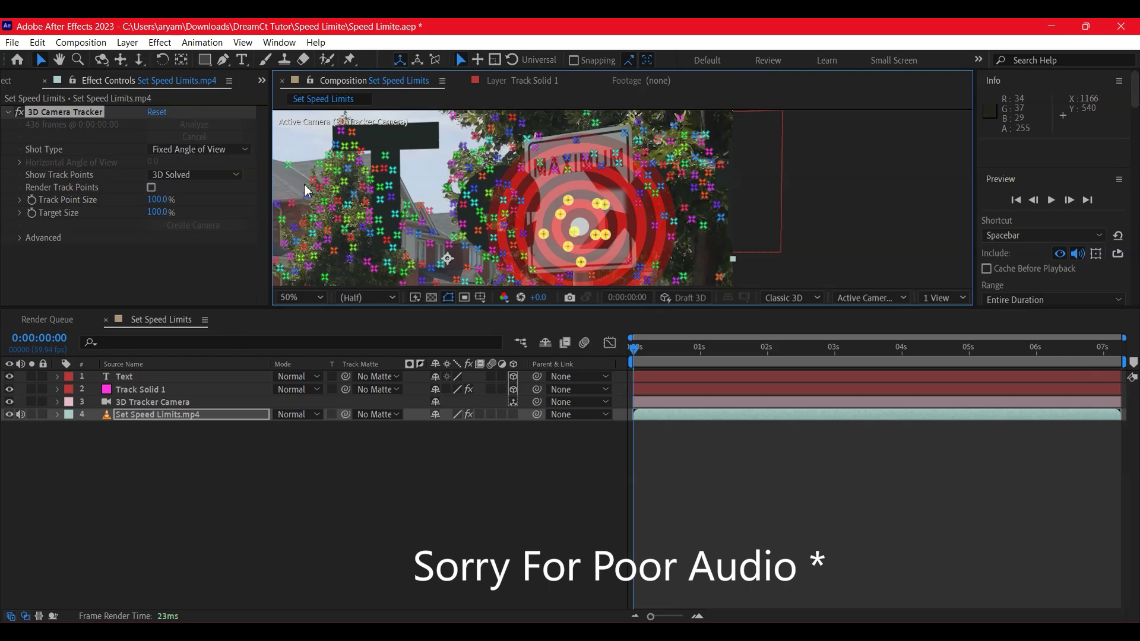
# Enter editing on the new Text layer and adjust its font size.
pyautogui.click(270, 533)
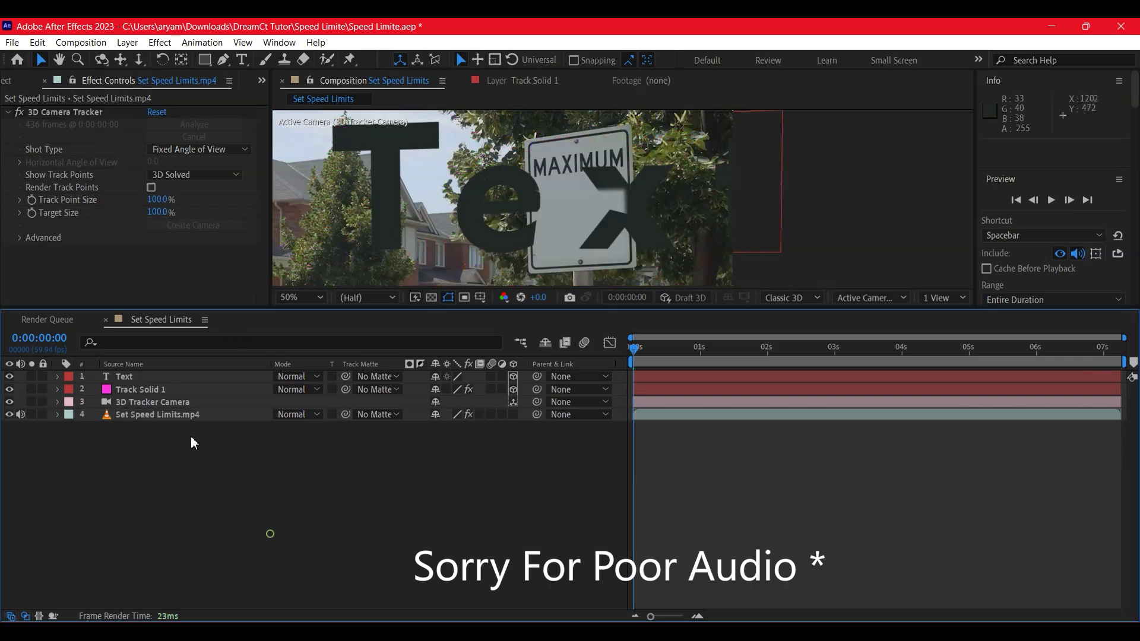
pyautogui.click(134, 376)
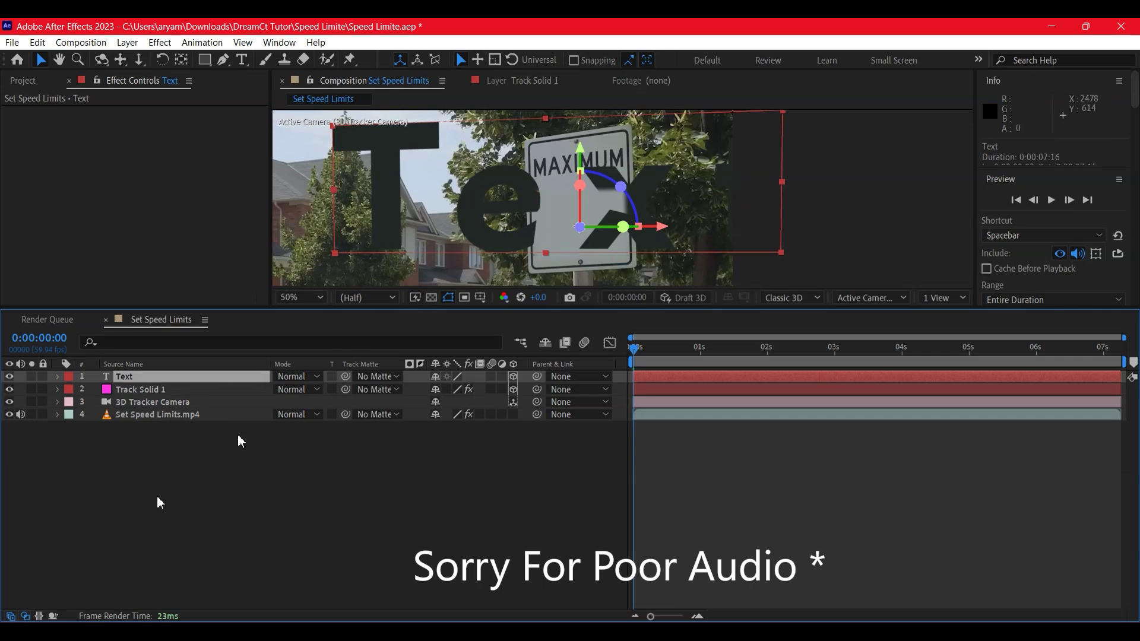
pyautogui.doubleClick(107, 378)
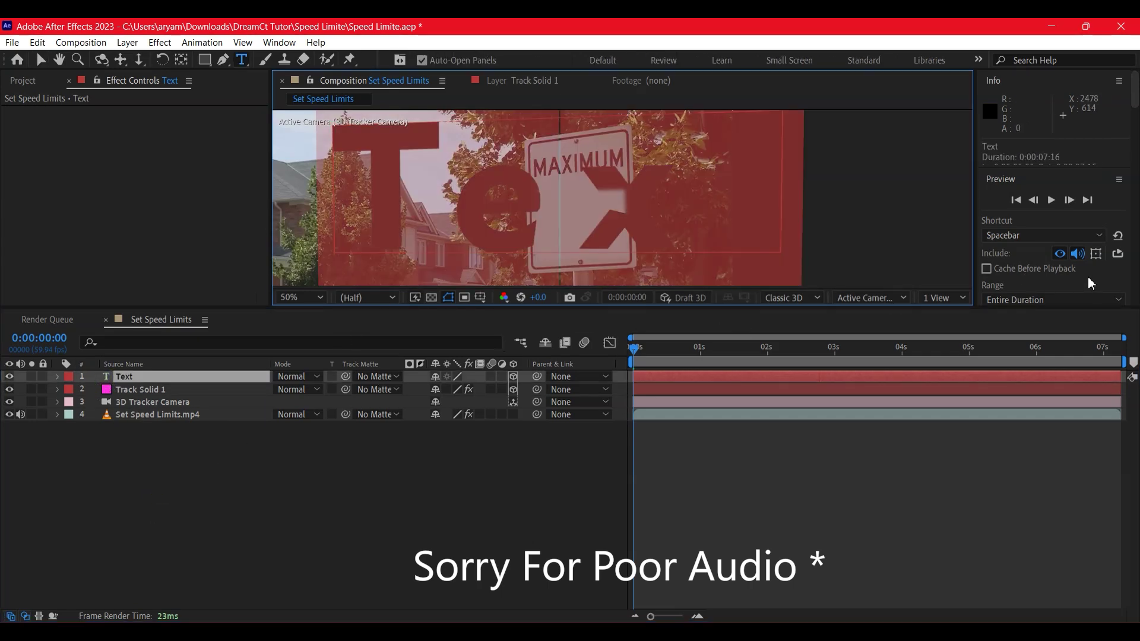
pyautogui.scroll(-4, 1054, 232)
pyautogui.moveTo(1135, 95)
pyautogui.mouseDown()
pyautogui.moveTo(1135, 272)
pyautogui.moveTo(1135, 238)
pyautogui.mouseUp()
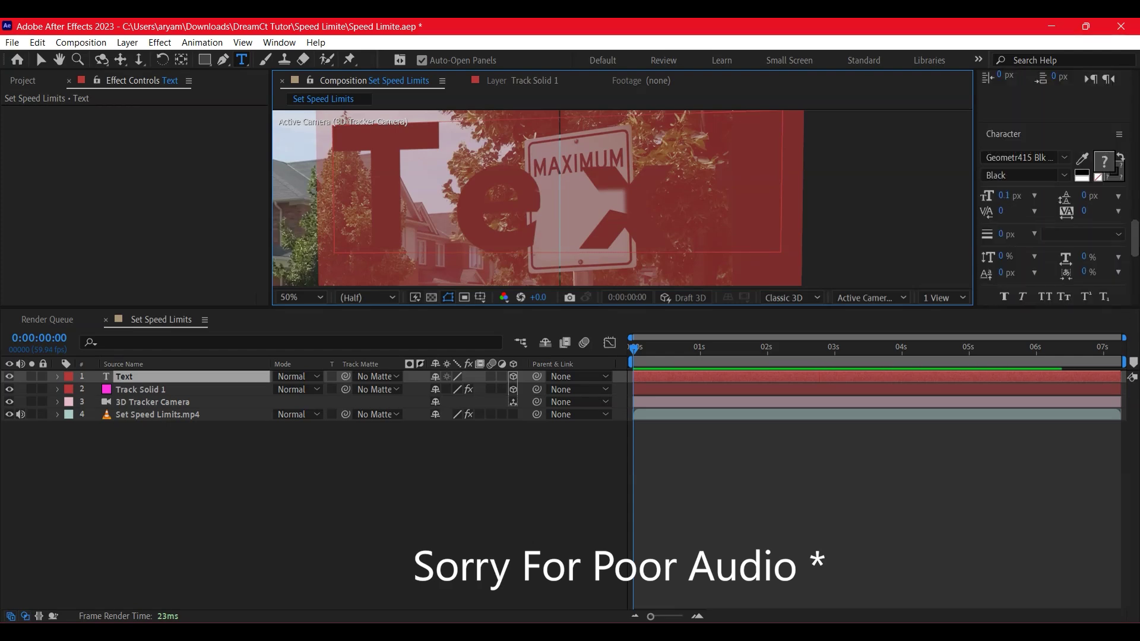
pyautogui.scroll(1, 1050, 225)
pyautogui.moveTo(1014, 212); pyautogui.dragTo(1023, 207)
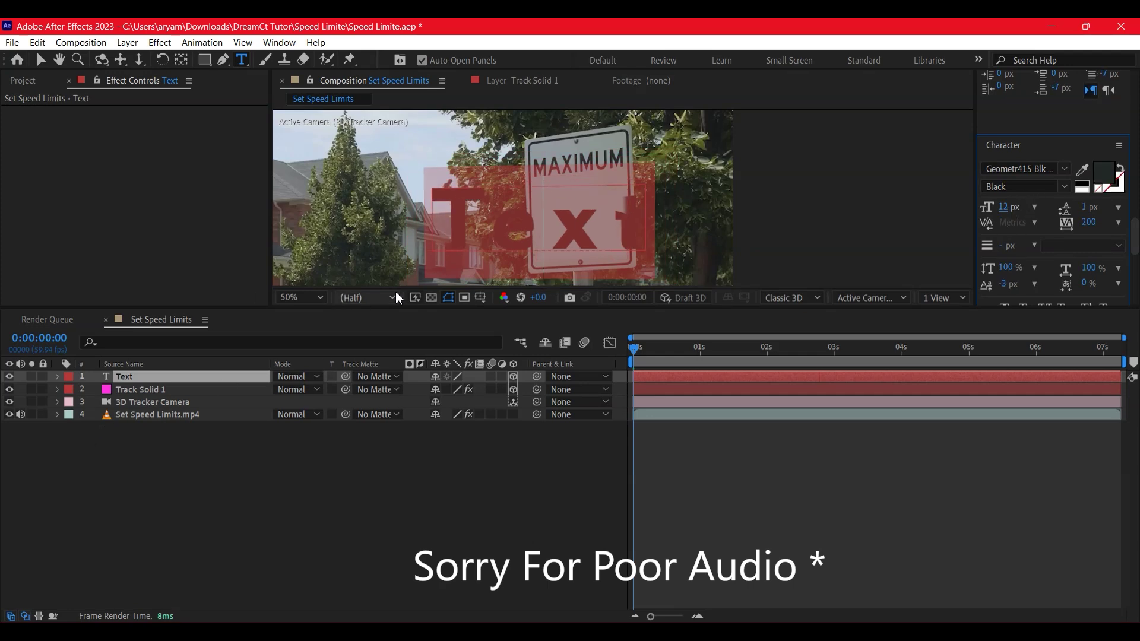
# Replace the text with 00 at 12 px and finish editing.
pyautogui.write('0.1')
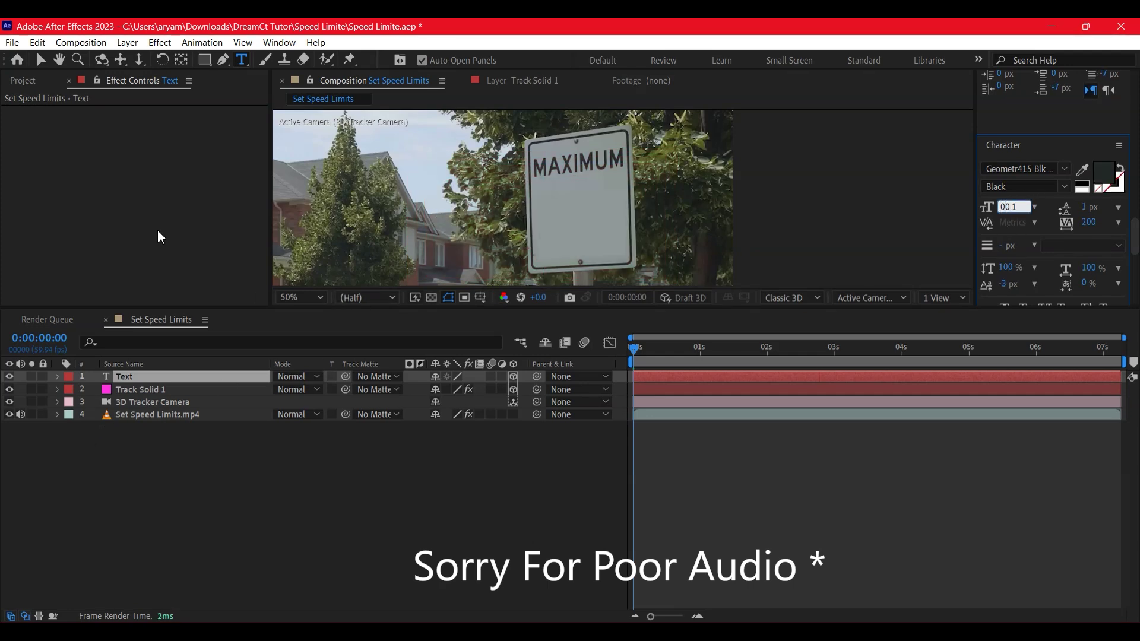
pyautogui.click(43, 60)
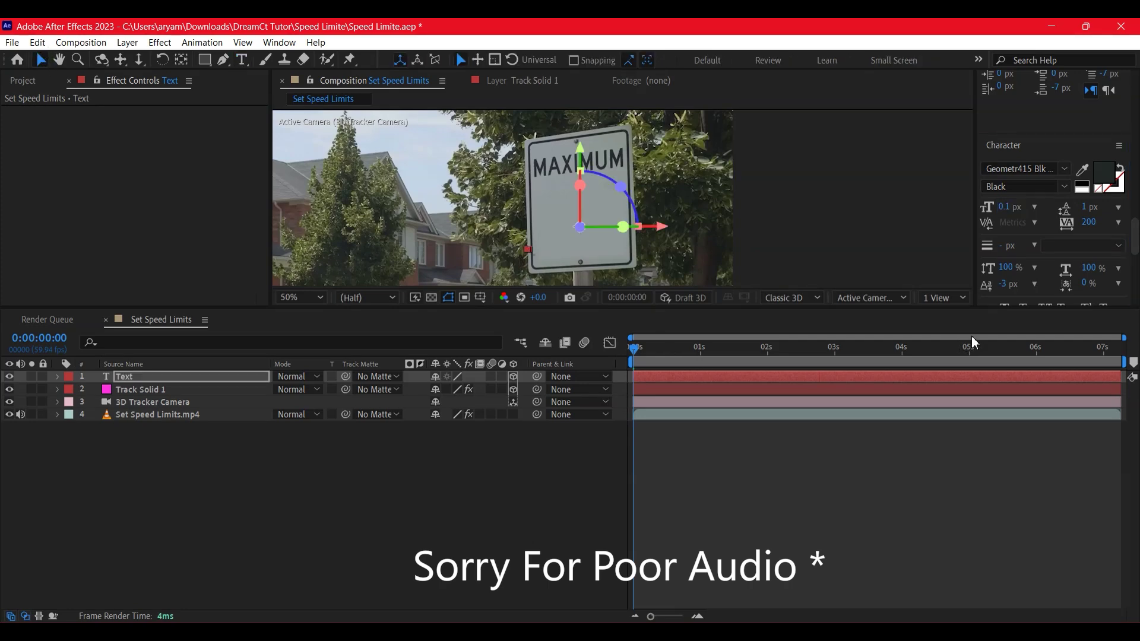
pyautogui.moveTo(1005, 207); pyautogui.dragTo(1032, 216)
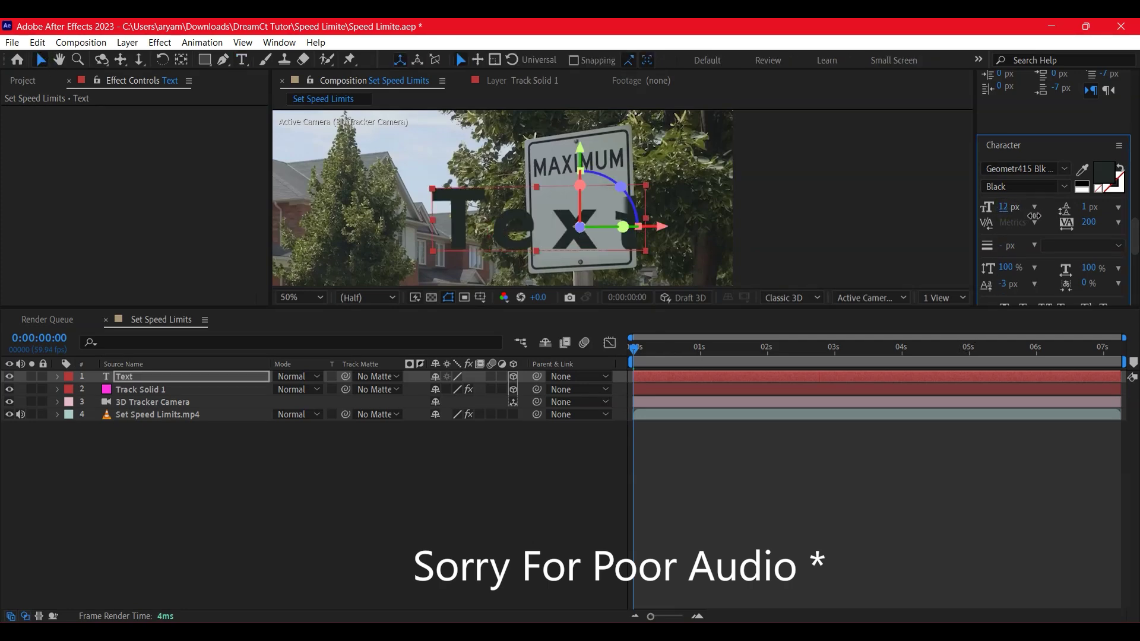
pyautogui.doubleClick(509, 250)
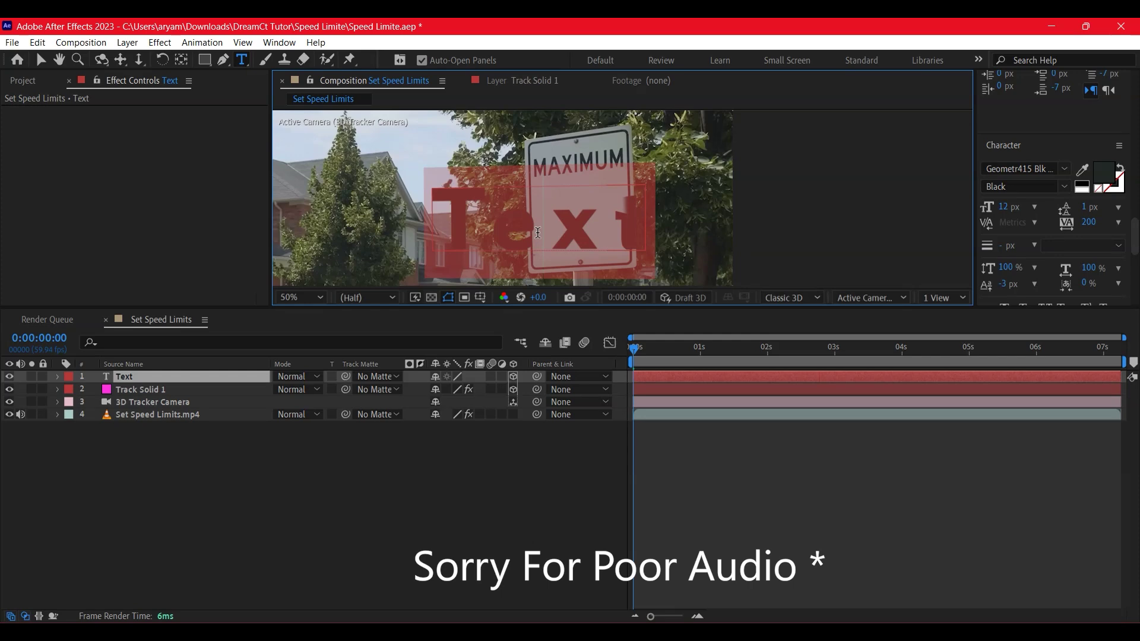
pyautogui.write('00')
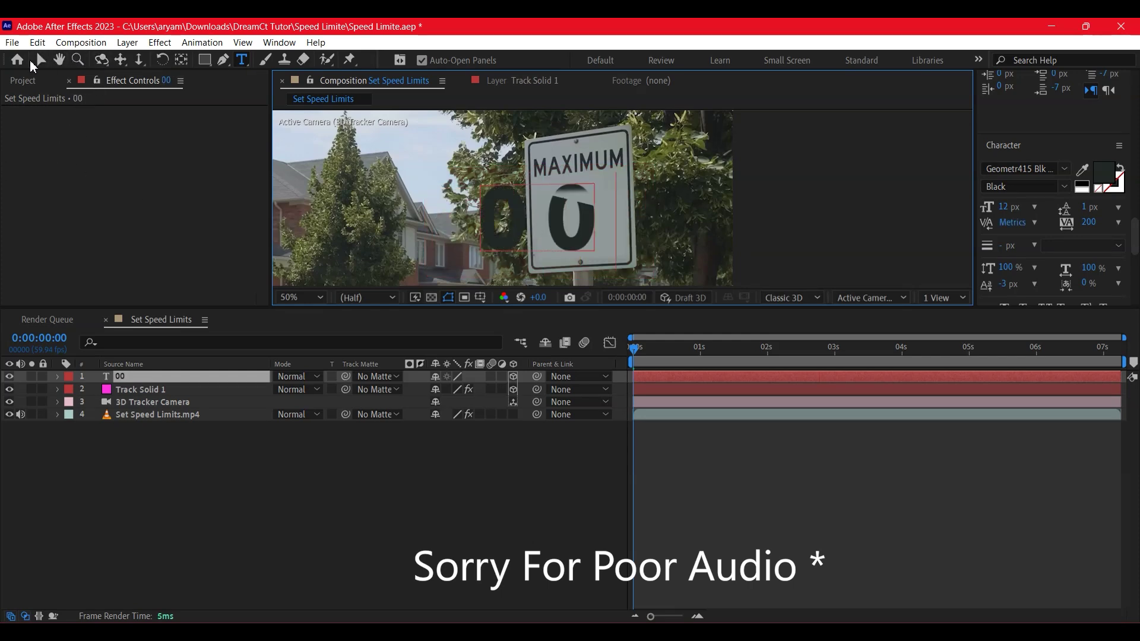
pyautogui.click(171, 472)
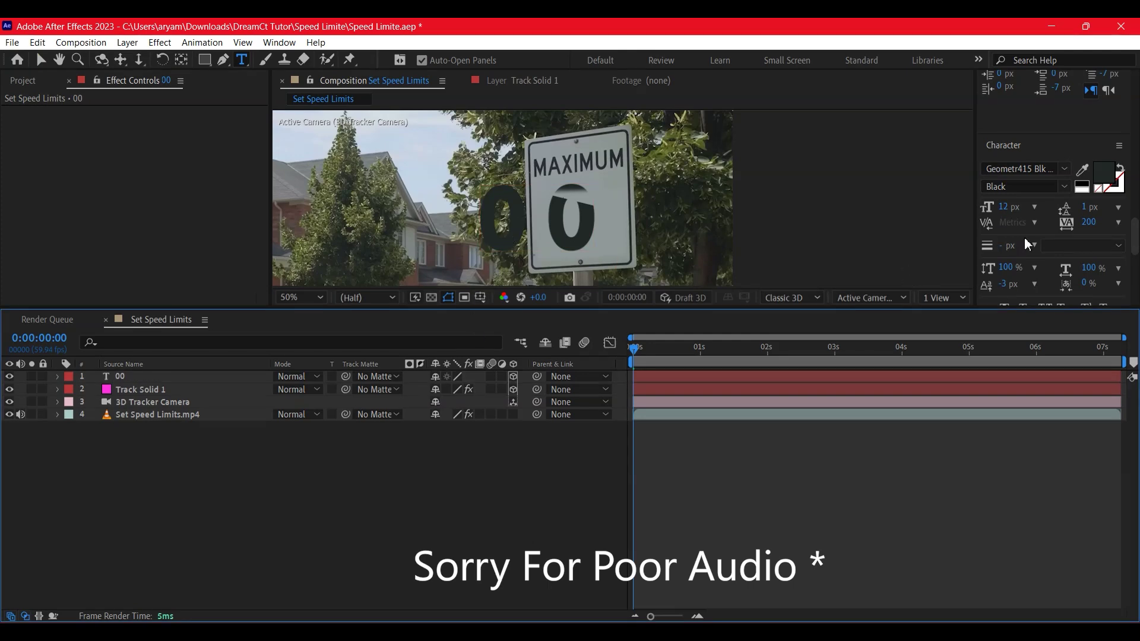
# Rotate the 00 text layer to match the sign's angle.
pyautogui.click(1014, 214)
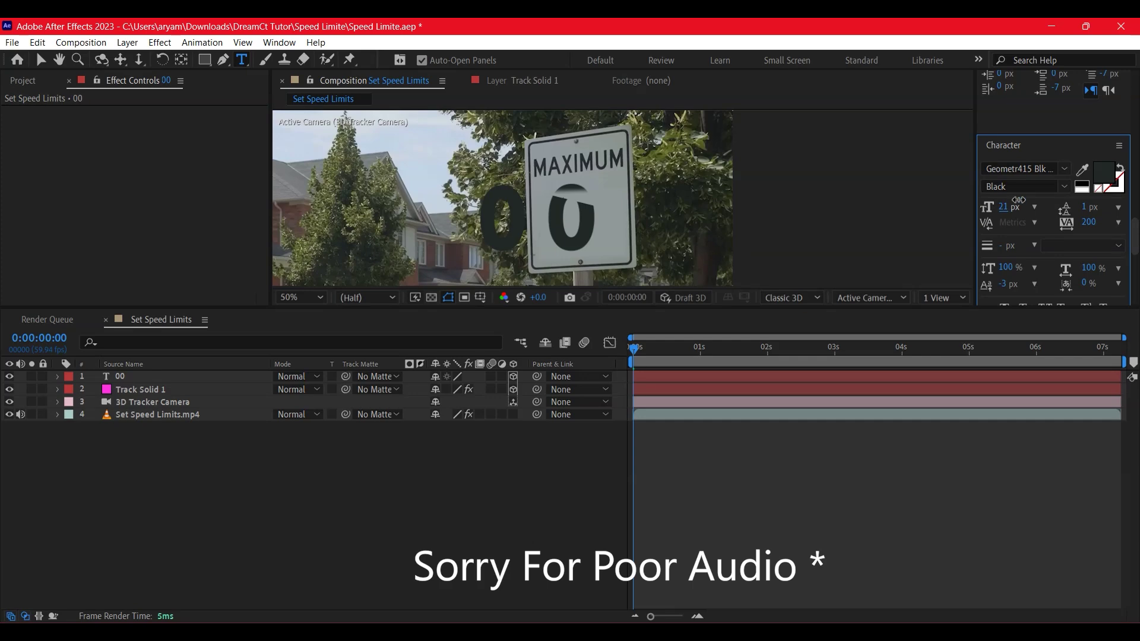
pyautogui.click(88, 377)
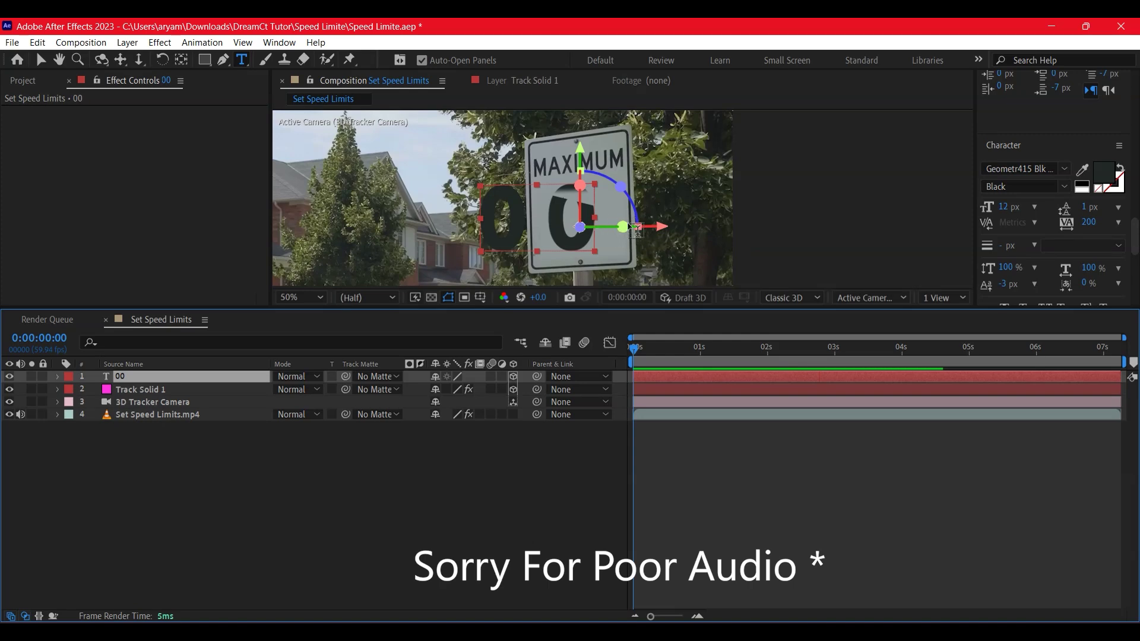
pyautogui.click(162, 59)
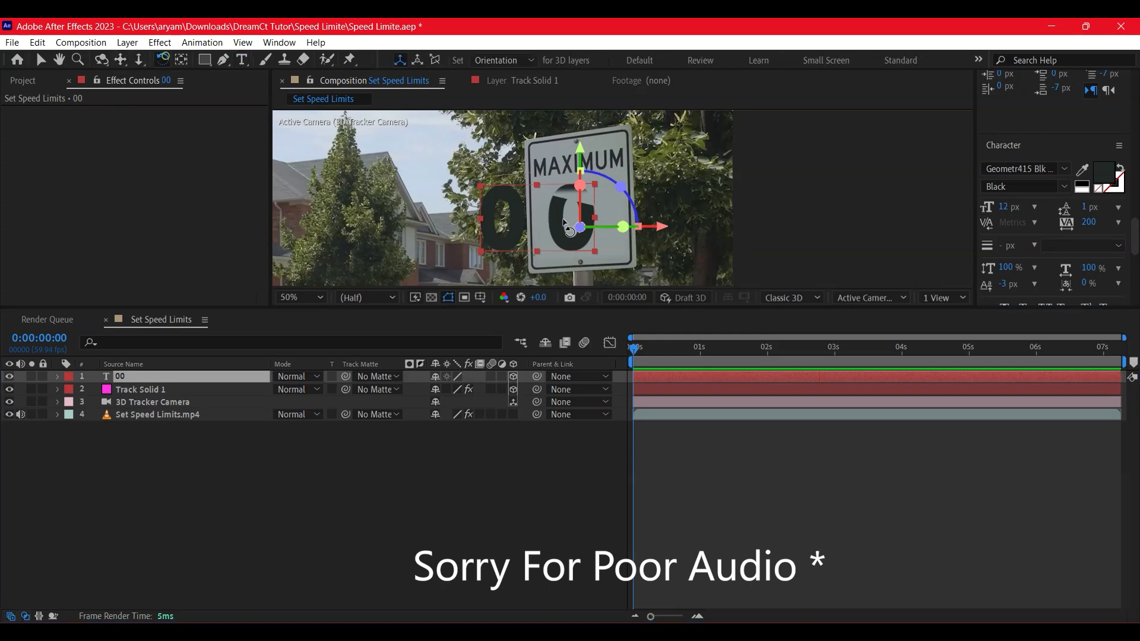
pyautogui.moveTo(582, 227)
pyautogui.mouseDown()
pyautogui.moveTo(598, 231)
pyautogui.moveTo(620, 200)
pyautogui.mouseUp()
pyautogui.click(140, 457)
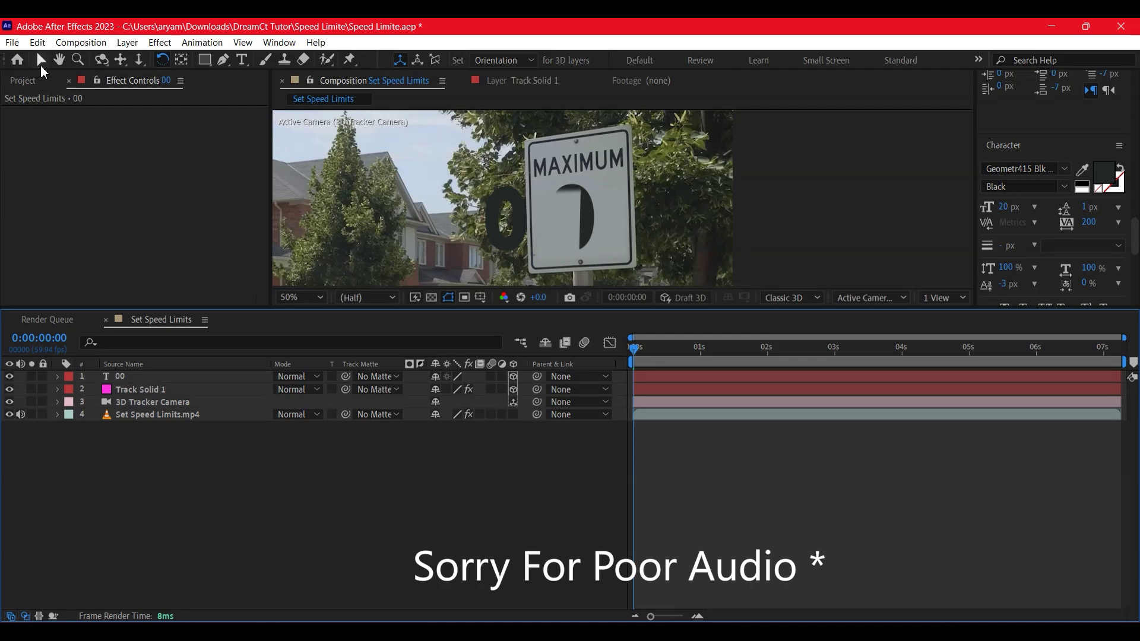
# Move the 00 text along its depth axis and right onto the sign.
pyautogui.click(41, 60)
pyautogui.click(505, 224)
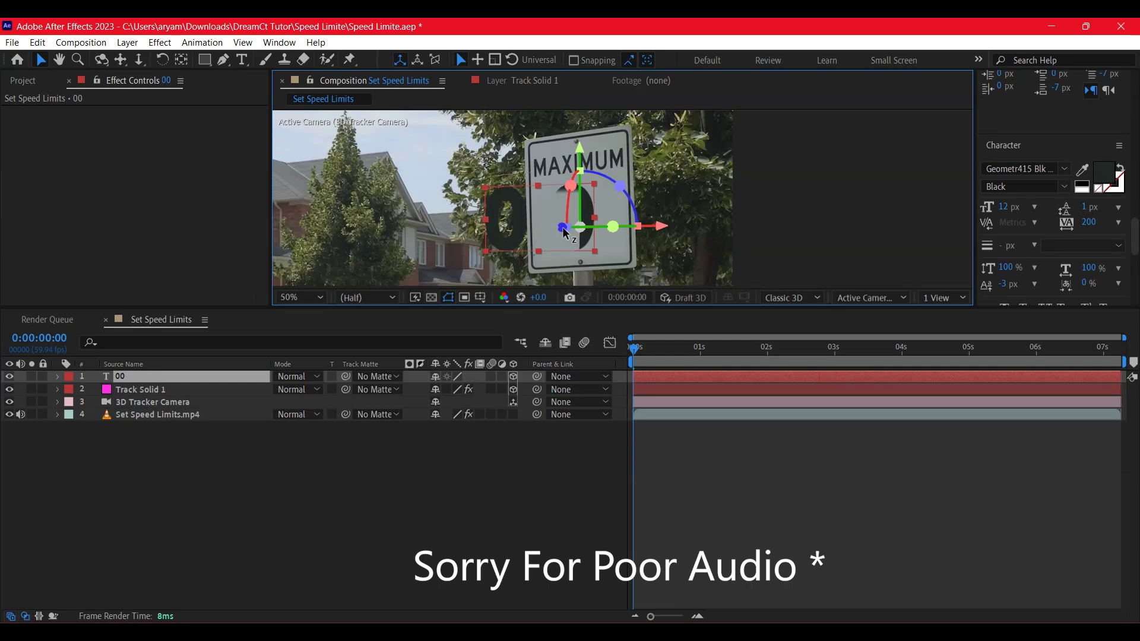
pyautogui.moveTo(562, 227); pyautogui.dragTo(560, 233)
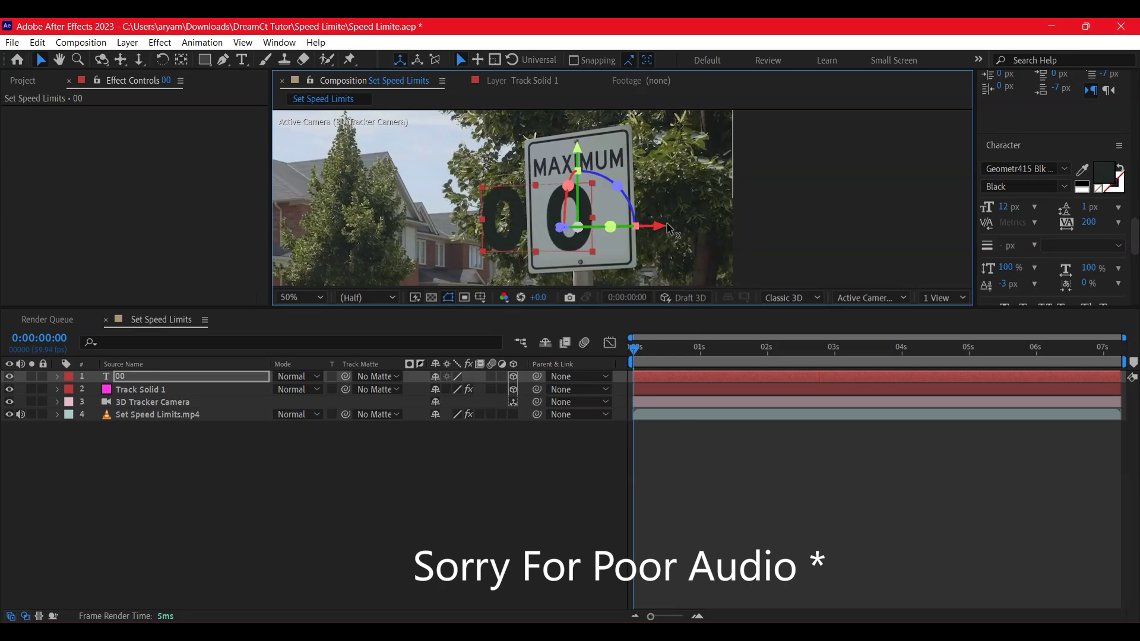
pyautogui.moveTo(668, 225); pyautogui.dragTo(702, 233)
# Set the 00 digits to 7 px font size with tracking 11.
pyautogui.click(1009, 214)
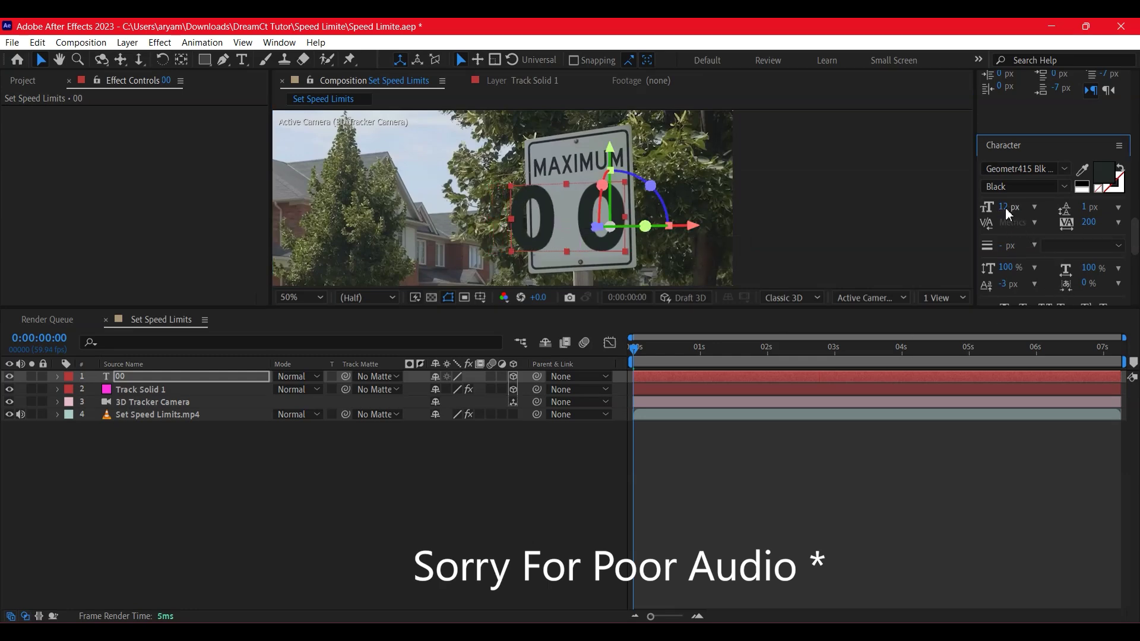
pyautogui.moveTo(1002, 207); pyautogui.dragTo(1017, 207)
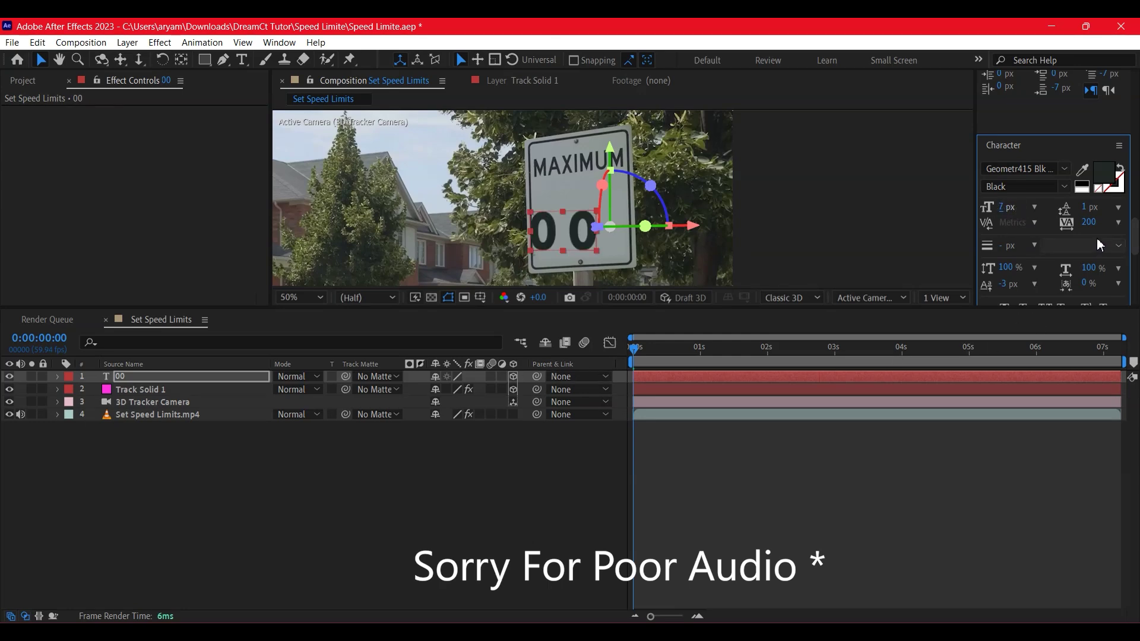
pyautogui.moveTo(1092, 222); pyautogui.dragTo(1078, 219)
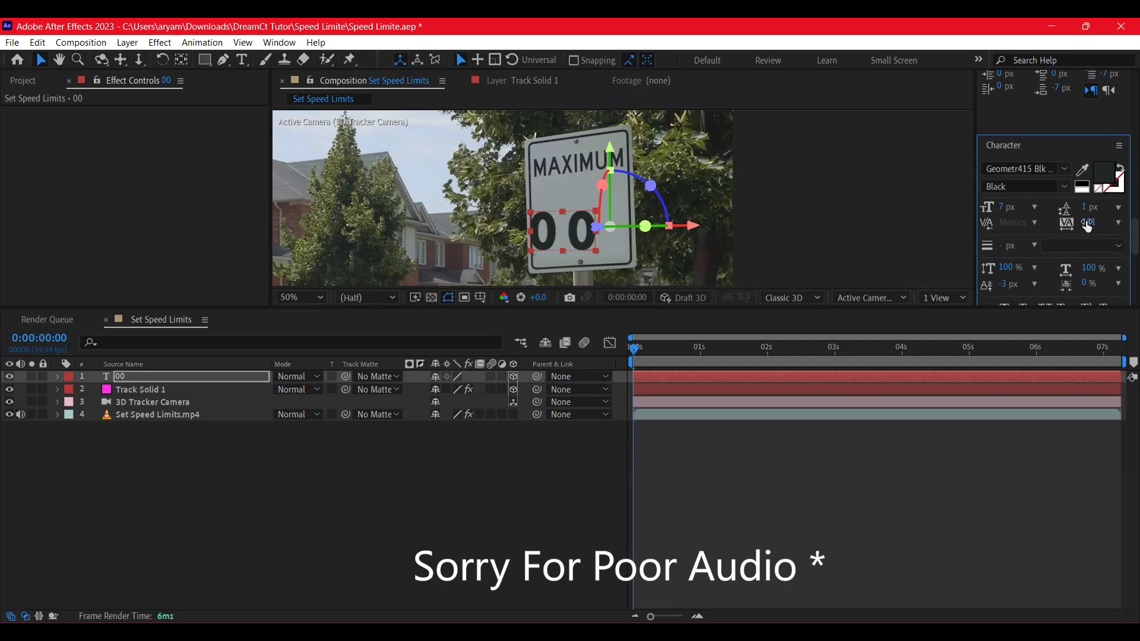
pyautogui.moveTo(1011, 232); pyautogui.dragTo(979, 241)
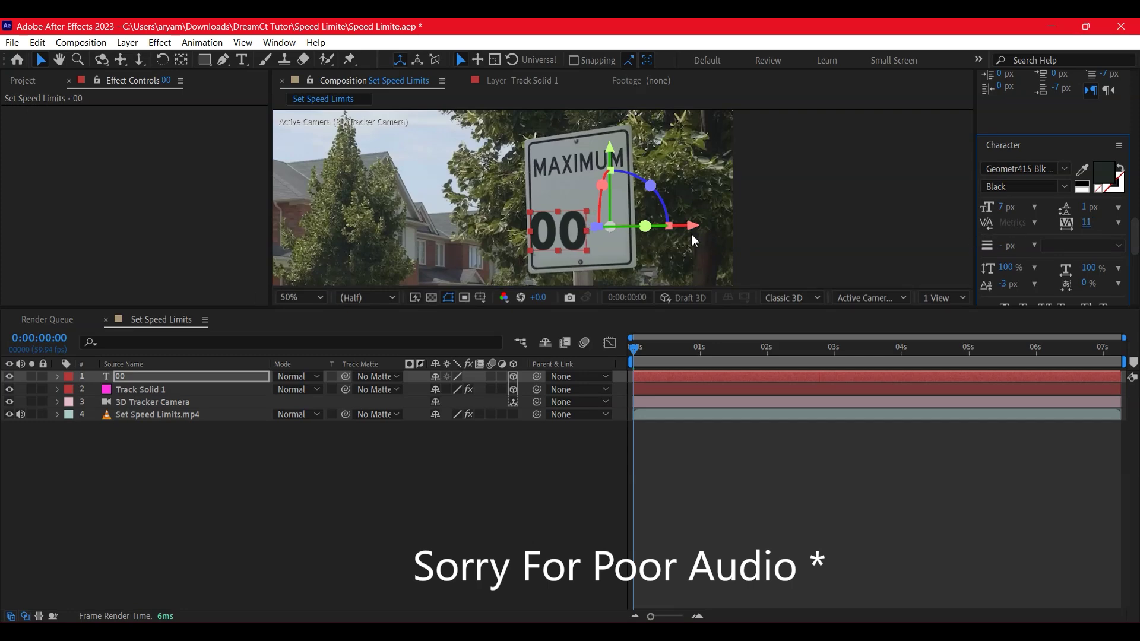
pyautogui.moveTo(692, 225)
pyautogui.mouseDown()
pyautogui.moveTo(712, 229)
pyautogui.moveTo(671, 177)
pyautogui.moveTo(691, 161)
pyautogui.mouseUp()
# Raise the 00 text higher on the sign and check placement at 50% zoom.
pyautogui.scroll(2, 670, 238)
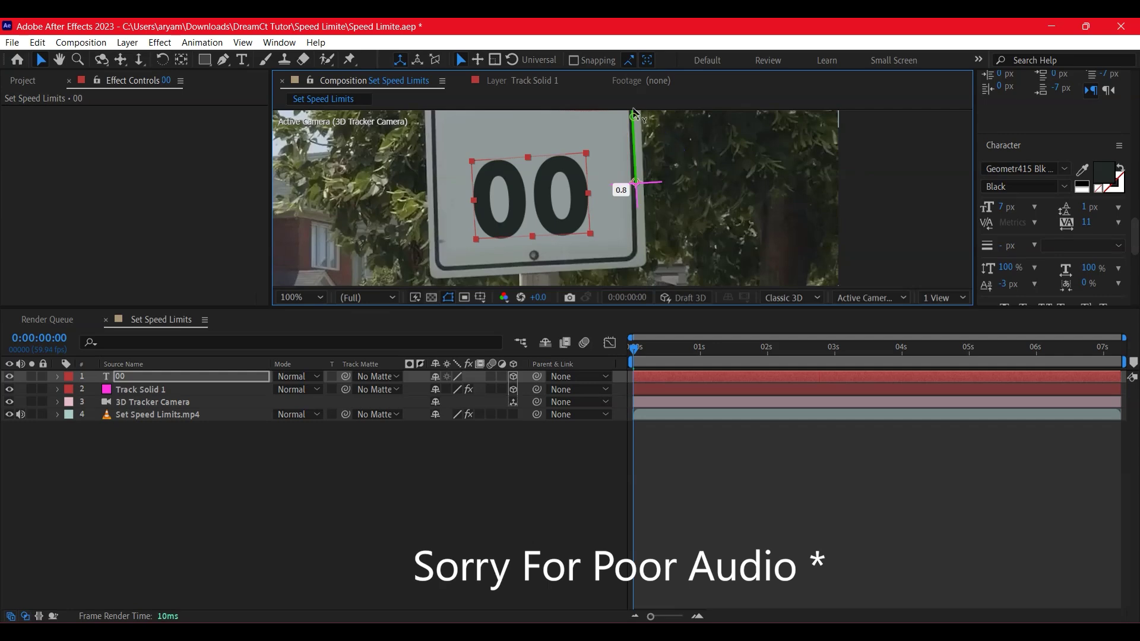
pyautogui.moveTo(634, 113); pyautogui.dragTo(635, 94)
pyautogui.click(769, 492)
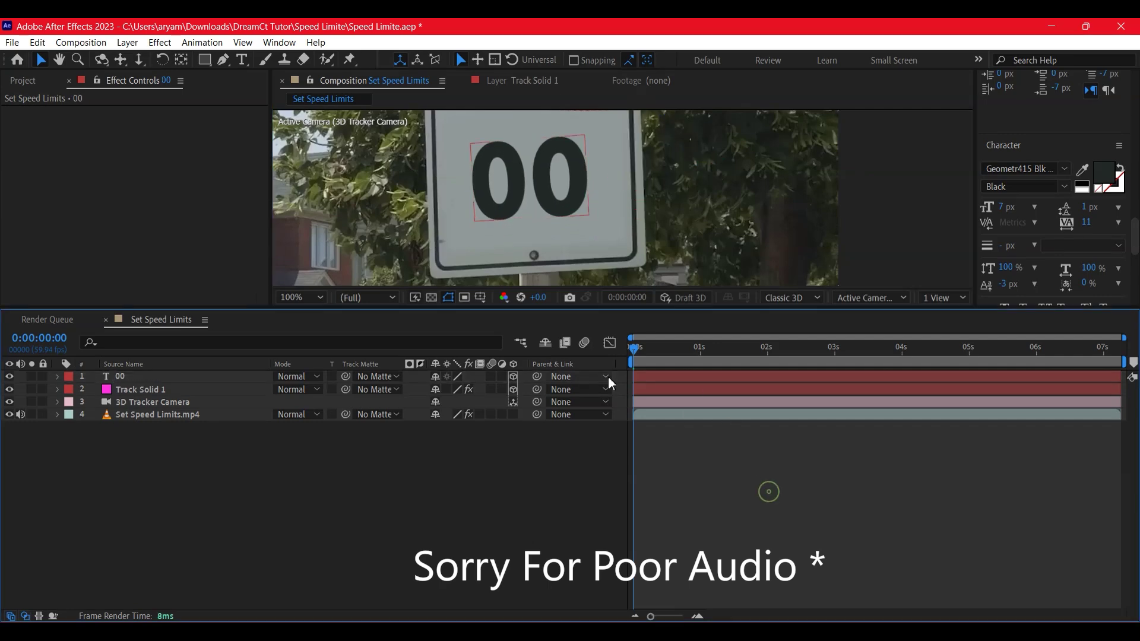
pyautogui.press(',')
pyautogui.press(',')
pyautogui.moveTo(687, 212); pyautogui.dragTo(668, 226)
pyautogui.click(118, 380)
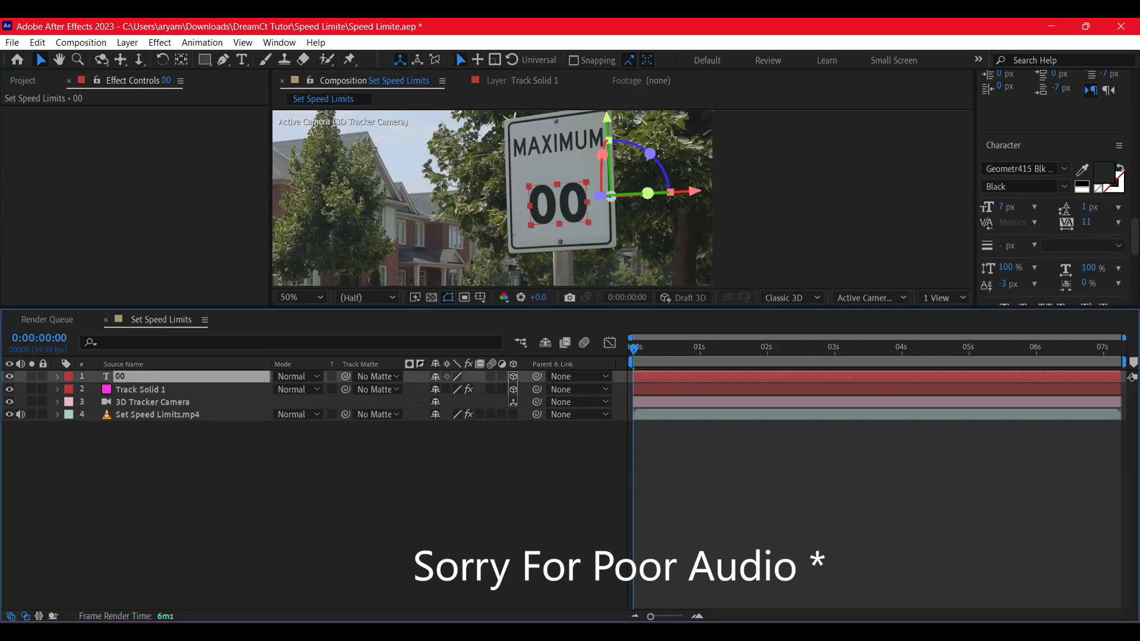
# Find 'angle' in Effects & Presets and apply Expression Controls > Angle Control to the 00 layer.
pyautogui.scroll(-5, 1128, 285)
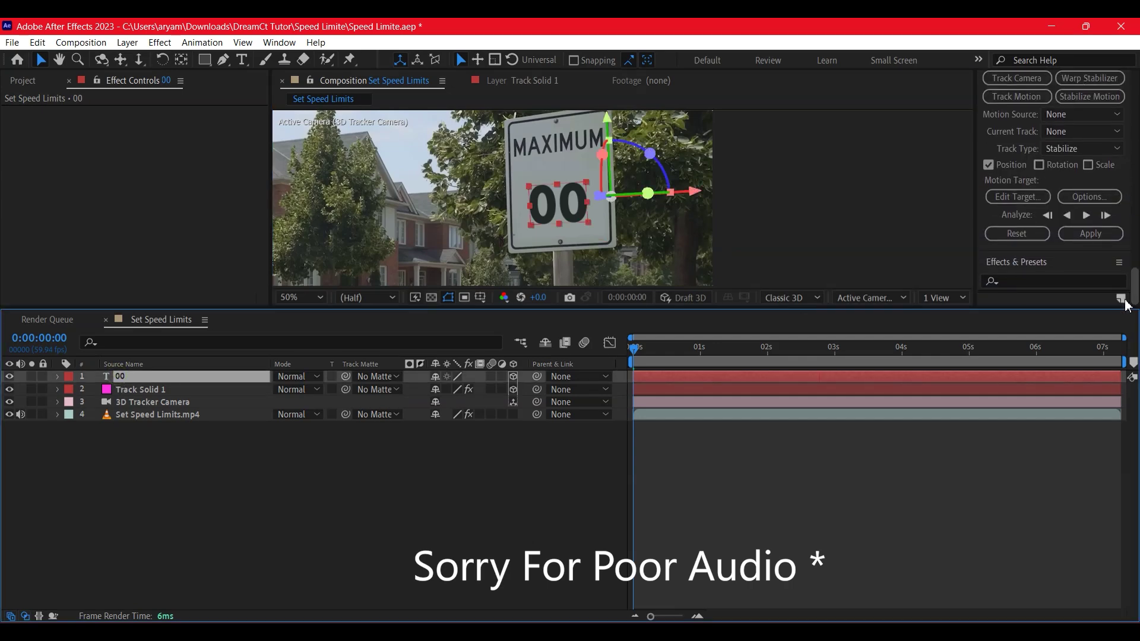
pyautogui.click(1056, 280)
pyautogui.write('angl')
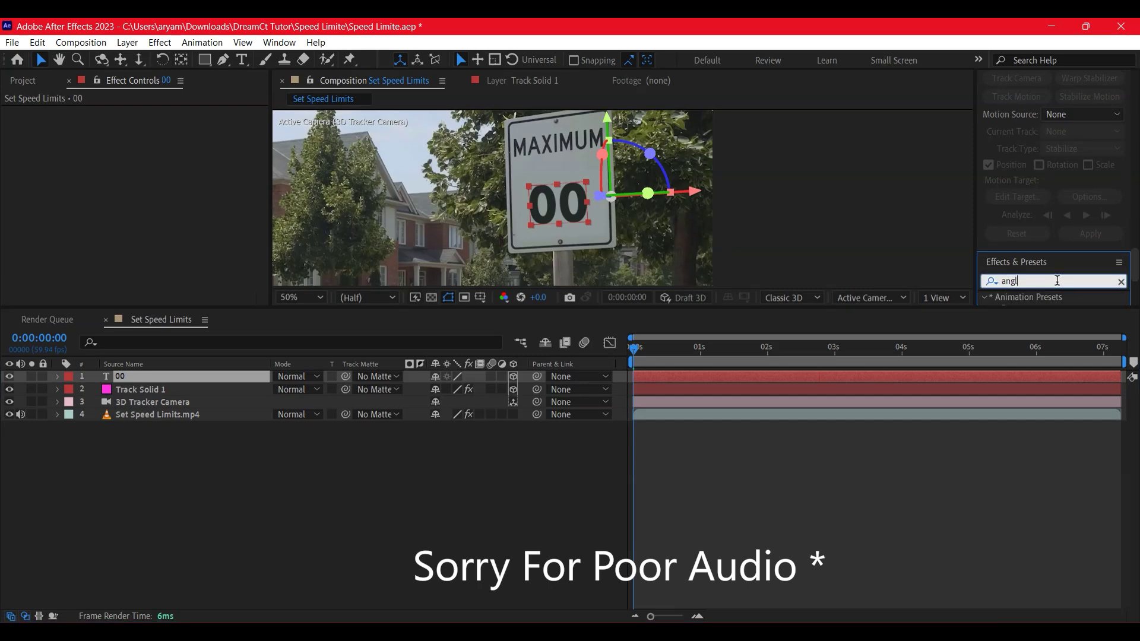
pyautogui.write('e')
pyautogui.scroll(-5, 1136, 280)
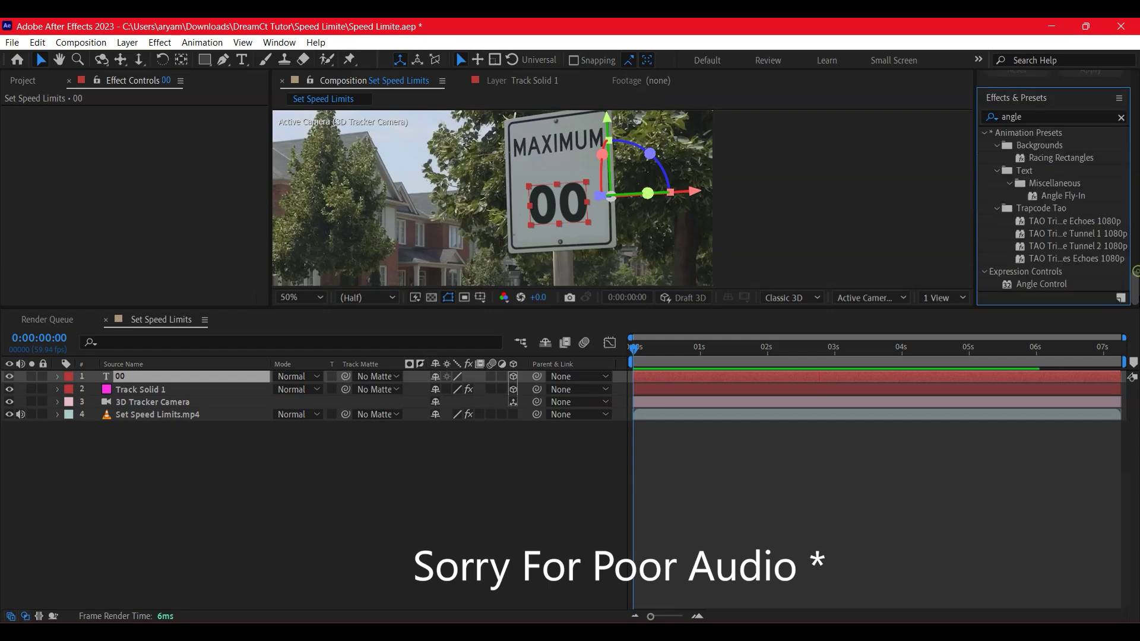
pyautogui.scroll(3, 1137, 280)
pyautogui.scroll(-3, 1054, 268)
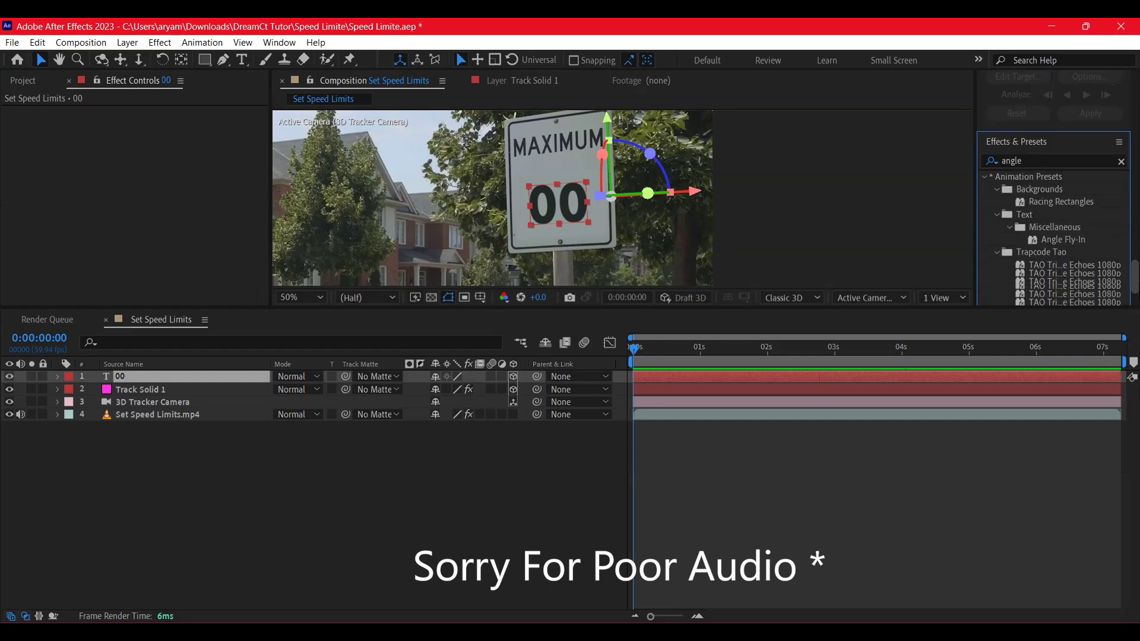
pyautogui.moveTo(1045, 295)
pyautogui.mouseDown()
pyautogui.moveTo(528, 419)
pyautogui.moveTo(134, 385)
pyautogui.mouseUp()
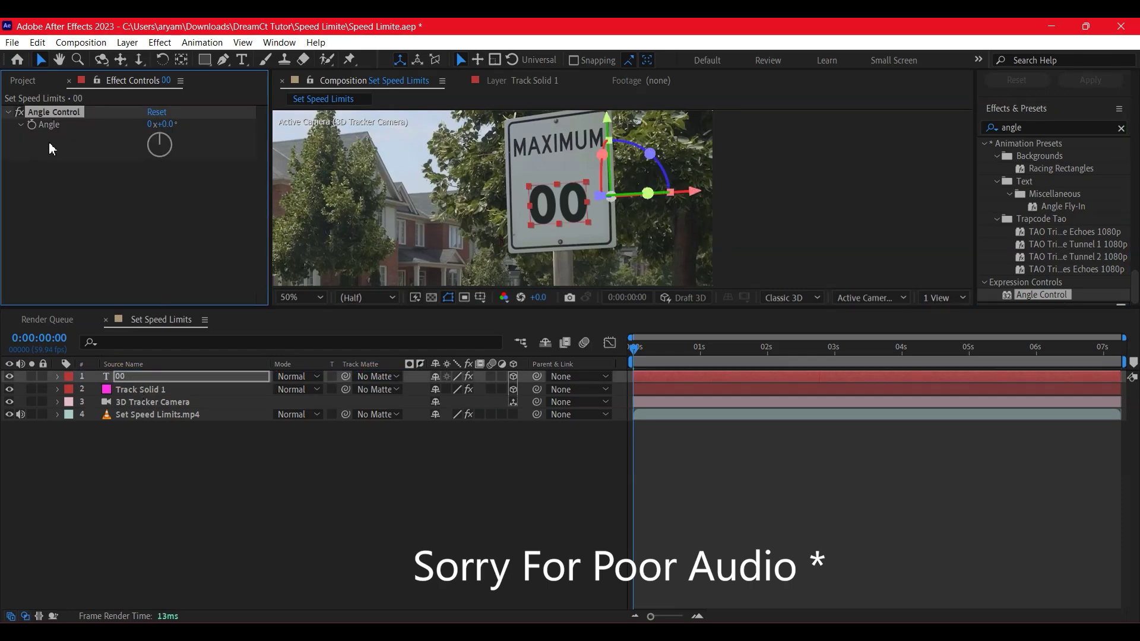
# Pick-whip the 00 layer's Source Text expression to the Angle Control's Angle property.
pyautogui.click(58, 377)
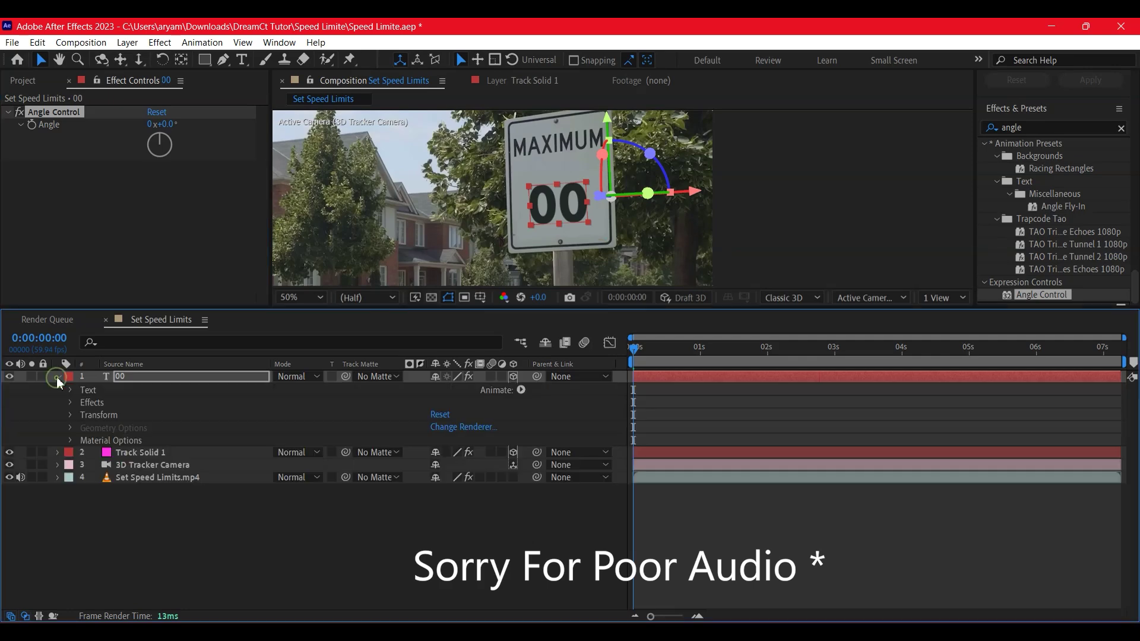
pyautogui.click(72, 390)
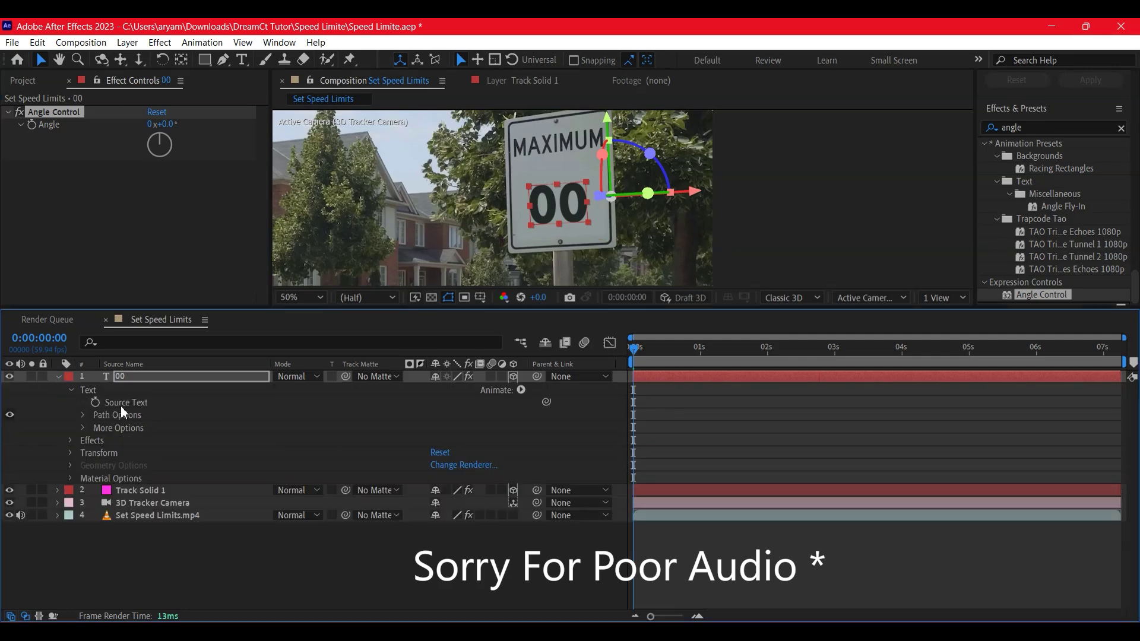
pyautogui.hotkey('ctrl', 'z')
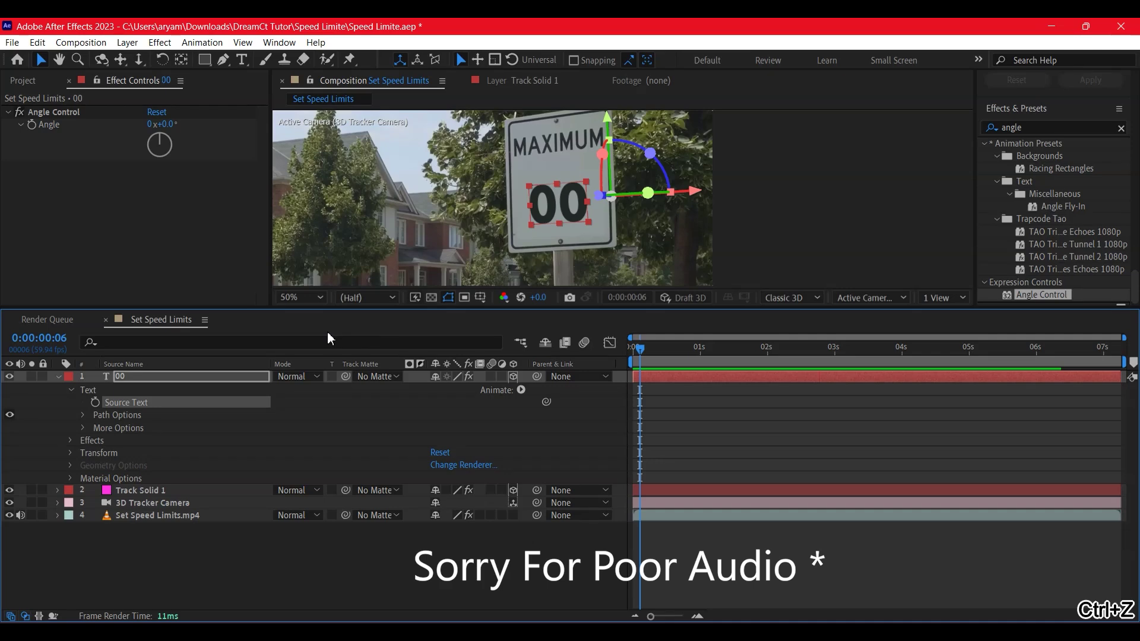
pyautogui.moveTo(546, 402); pyautogui.dragTo(42, 126)
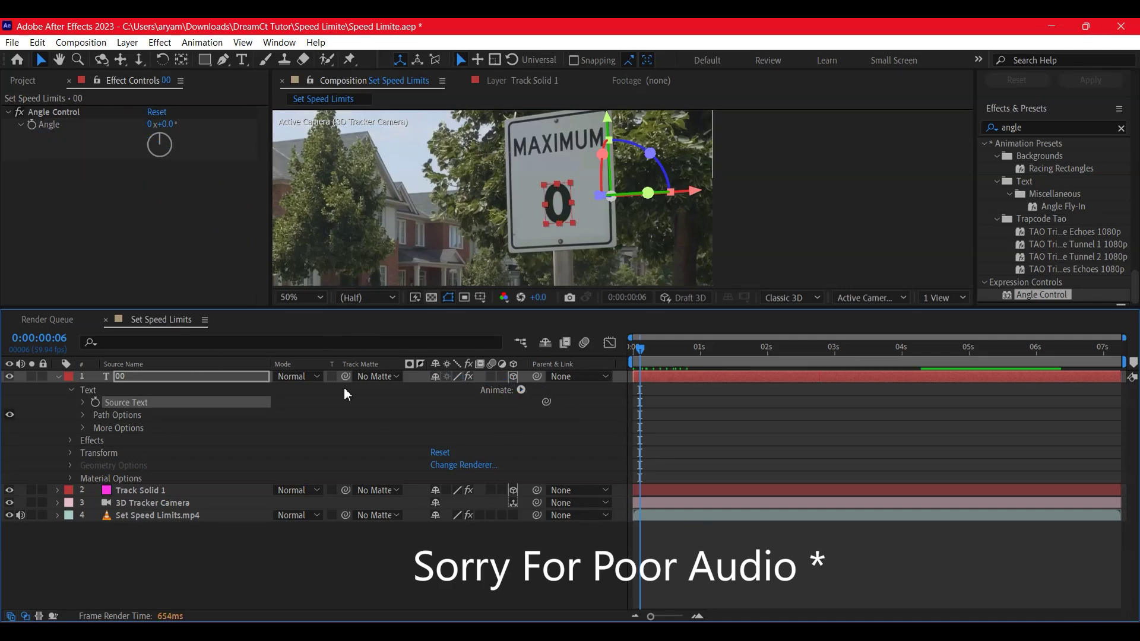
pyautogui.click(81, 404)
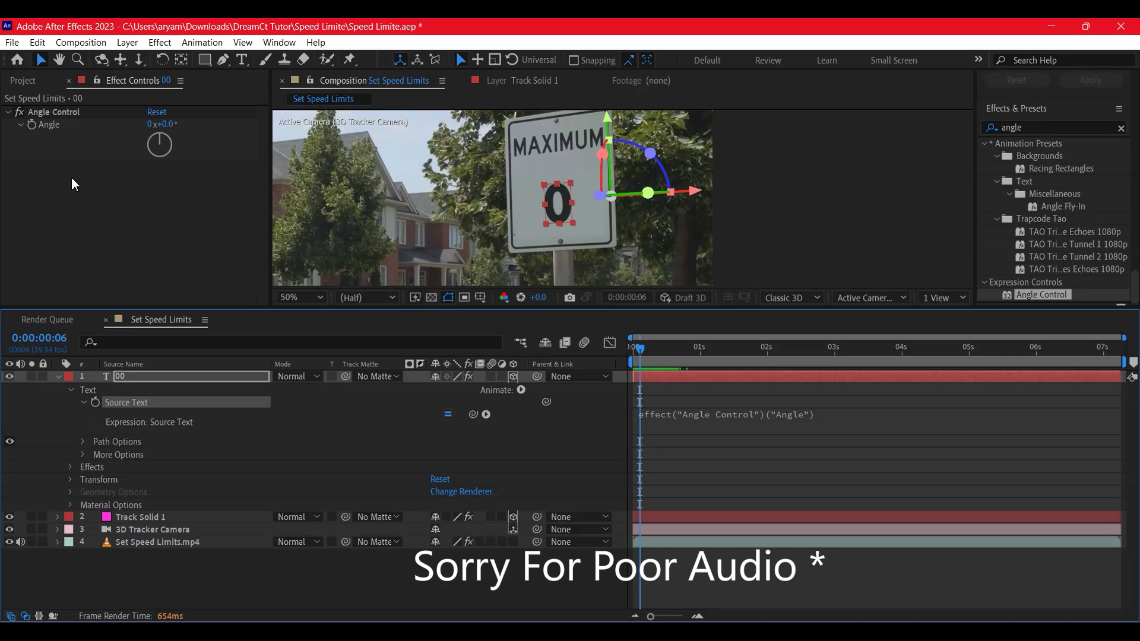
pyautogui.click(39, 113)
# Test the link by setting Angle to 175 at about 5 seconds and previewing from frame 0.
pyautogui.moveTo(711, 360); pyautogui.dragTo(989, 380)
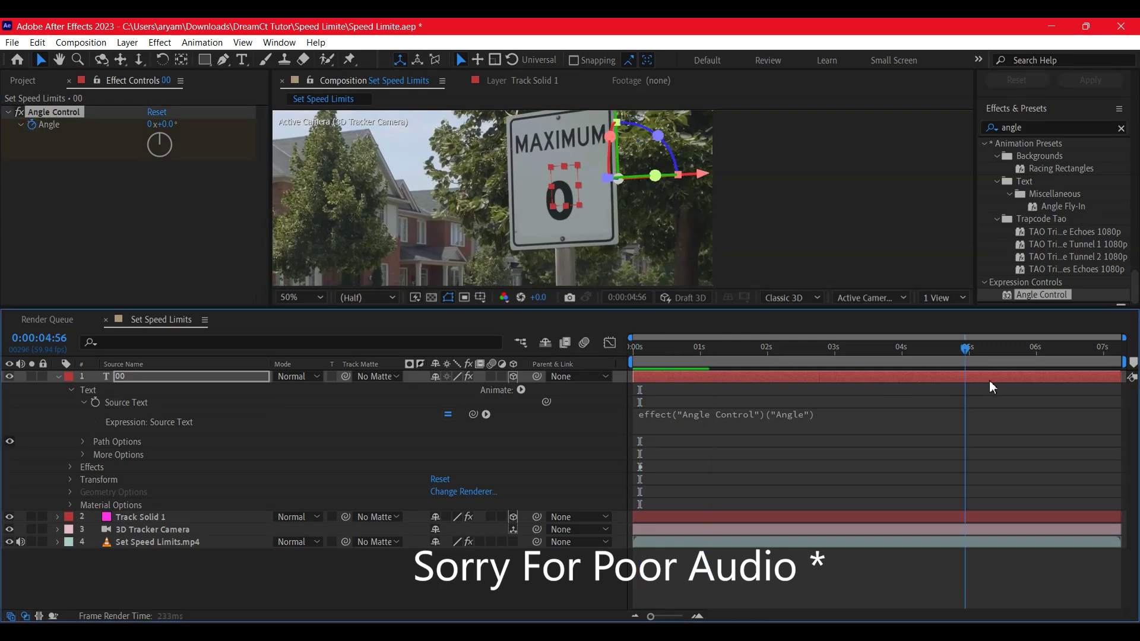
pyautogui.moveTo(161, 124); pyautogui.dragTo(321, 147)
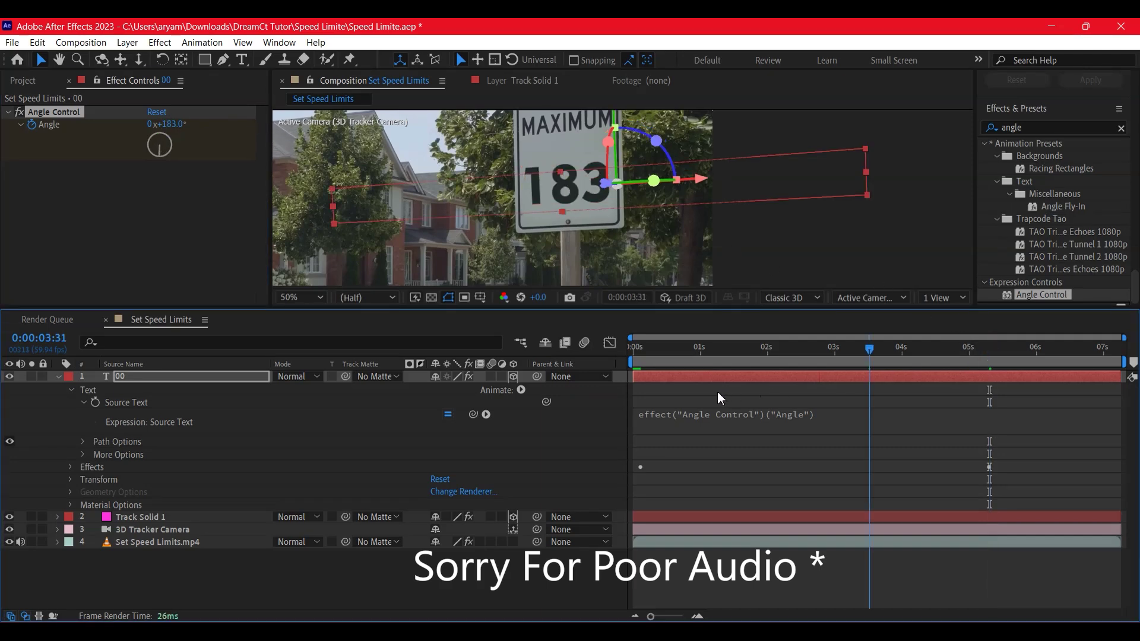
pyautogui.moveTo(926, 365); pyautogui.dragTo(568, 400)
pyautogui.click(849, 181)
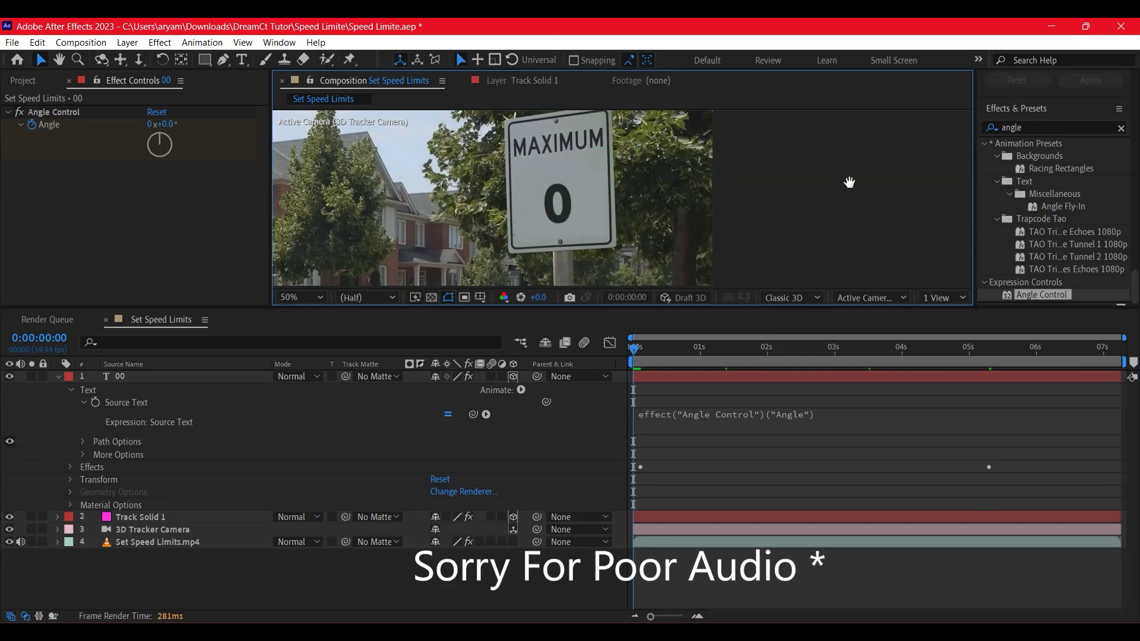
pyautogui.press('space')
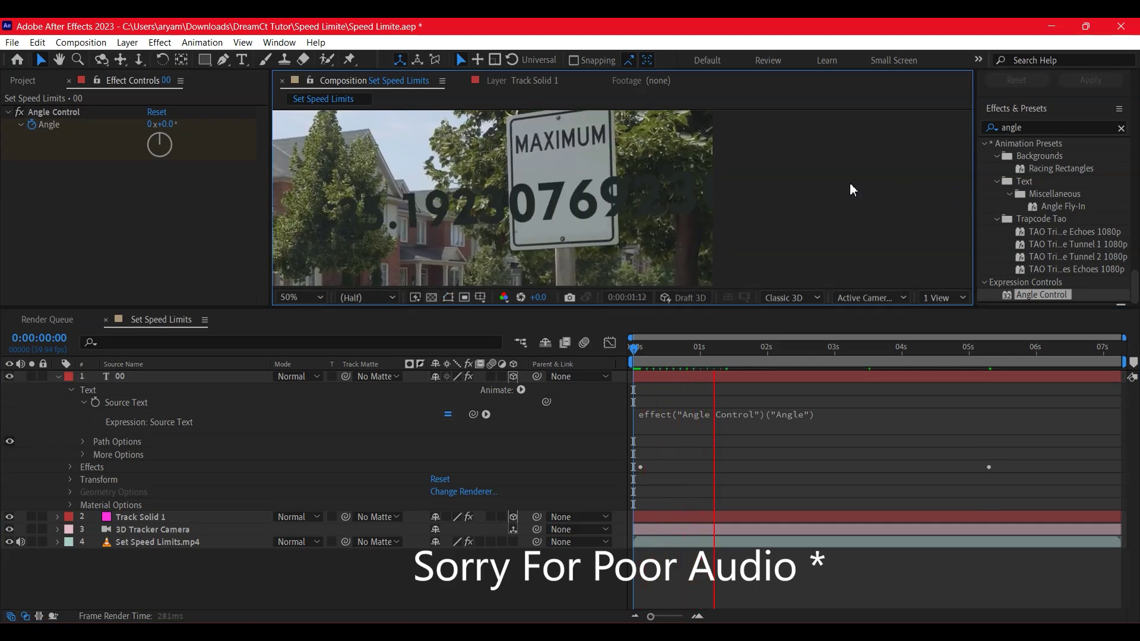
pyautogui.press('space')
pyautogui.moveTo(844, 348); pyautogui.dragTo(629, 397)
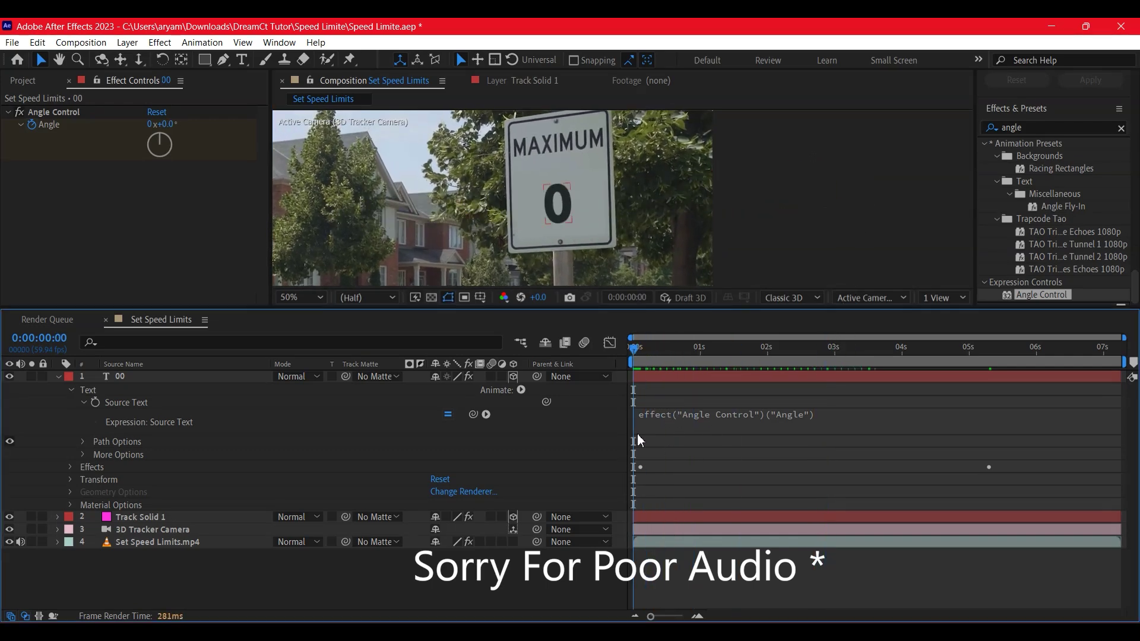
pyautogui.click(653, 416)
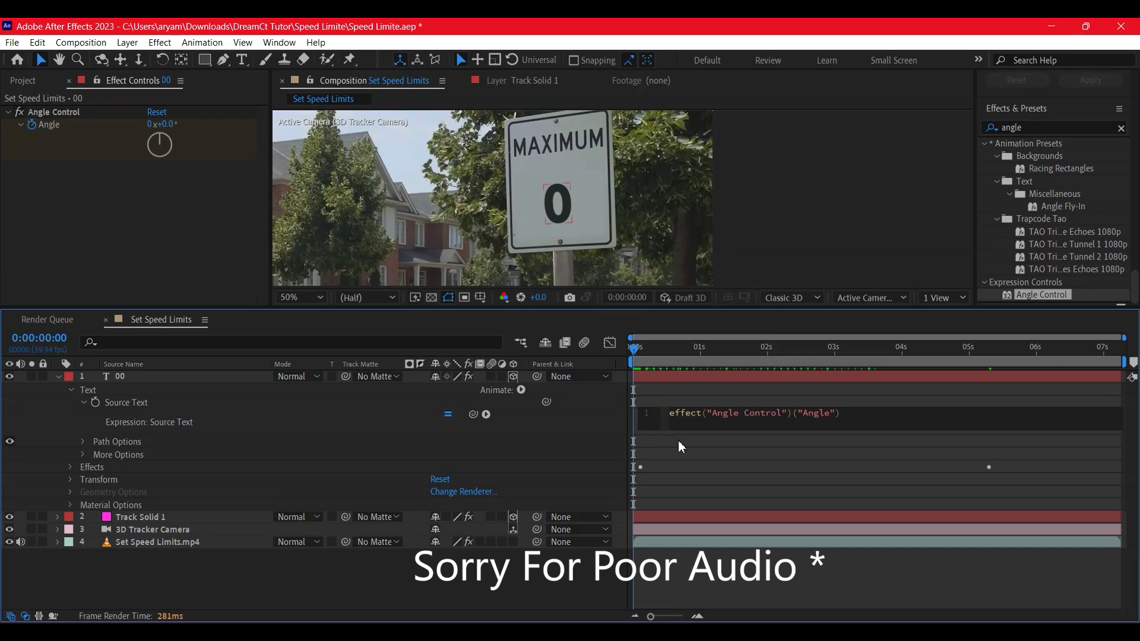
# Wrap the Source Text expression as Math.round(effect("Angle Control")("Angle")) and commit it.
pyautogui.write('Math')
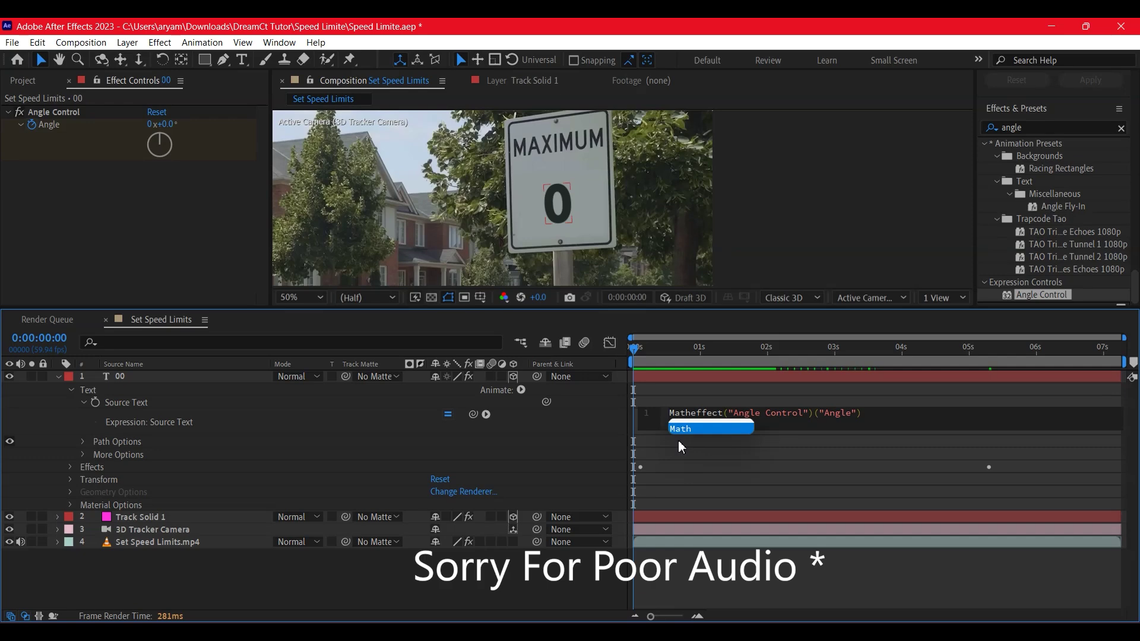
pyautogui.write('.')
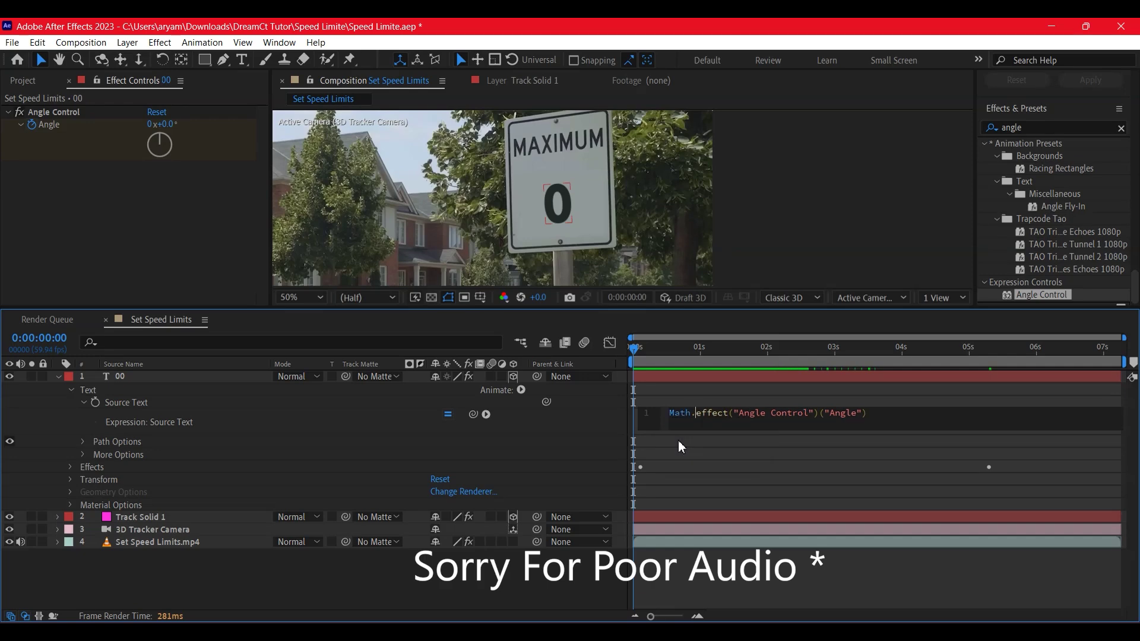
pyautogui.write('round')
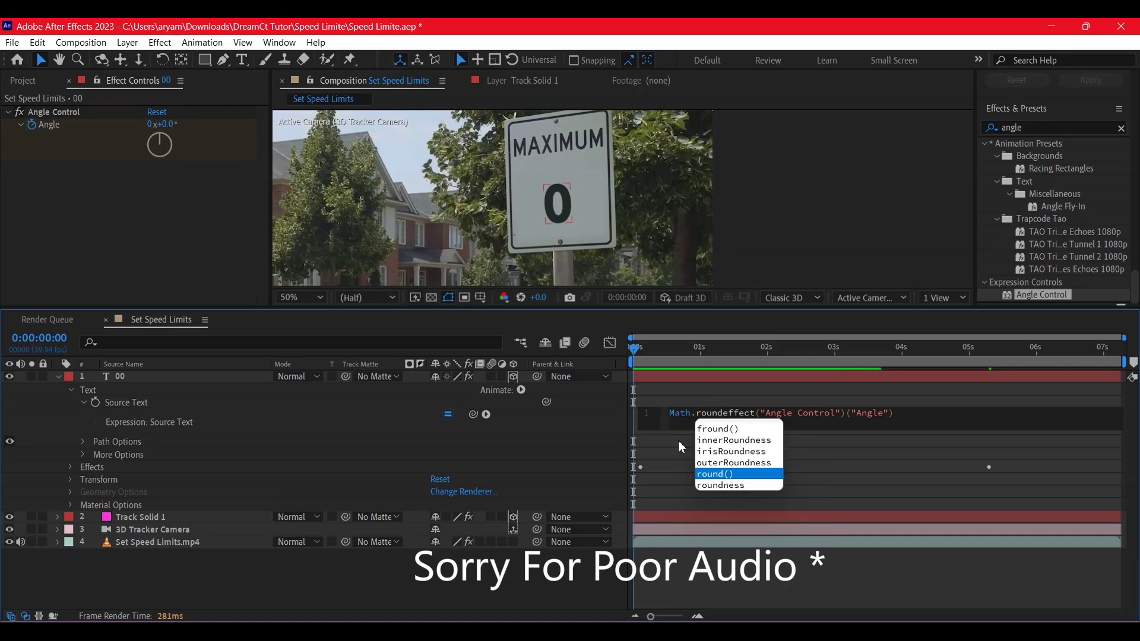
pyautogui.press('Return')
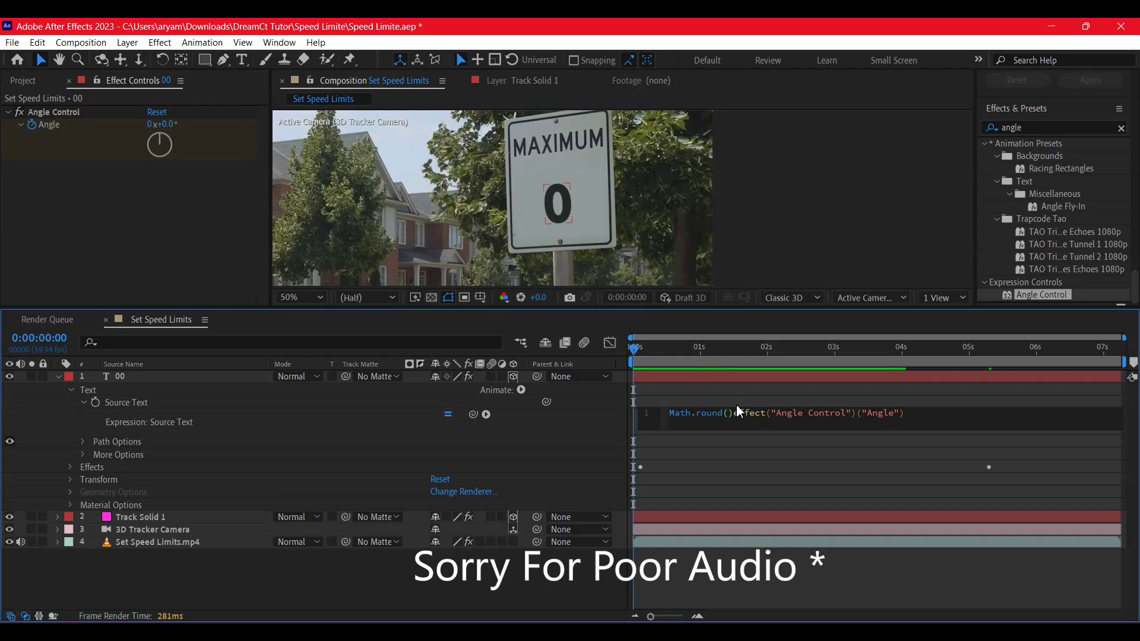
pyautogui.press('BackSpace')
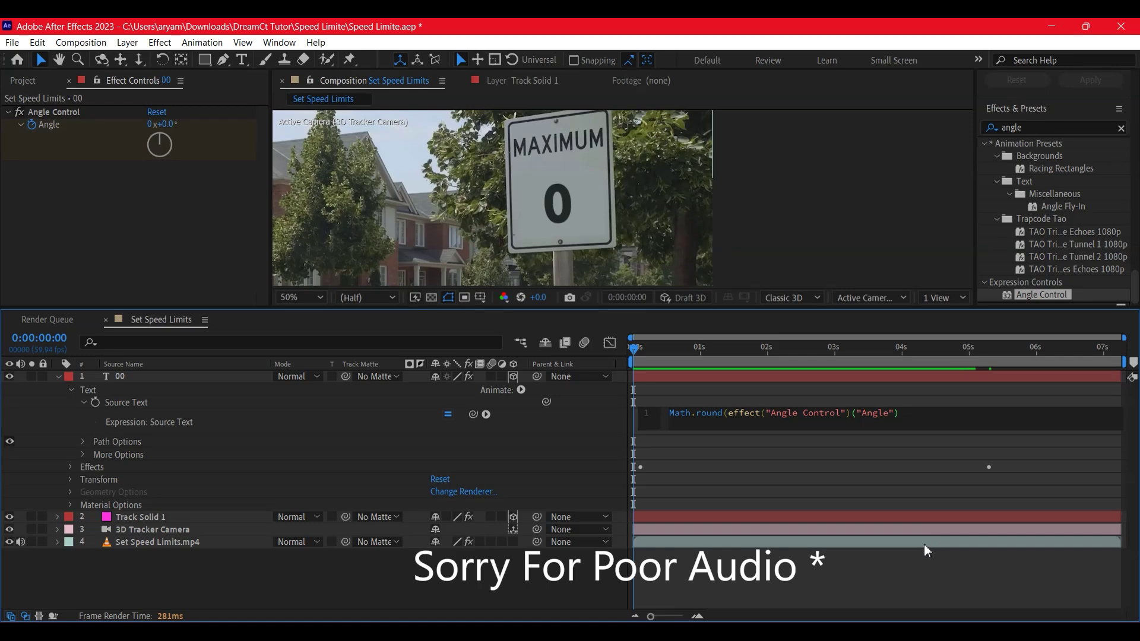
pyautogui.write(')')
pyautogui.click(940, 575)
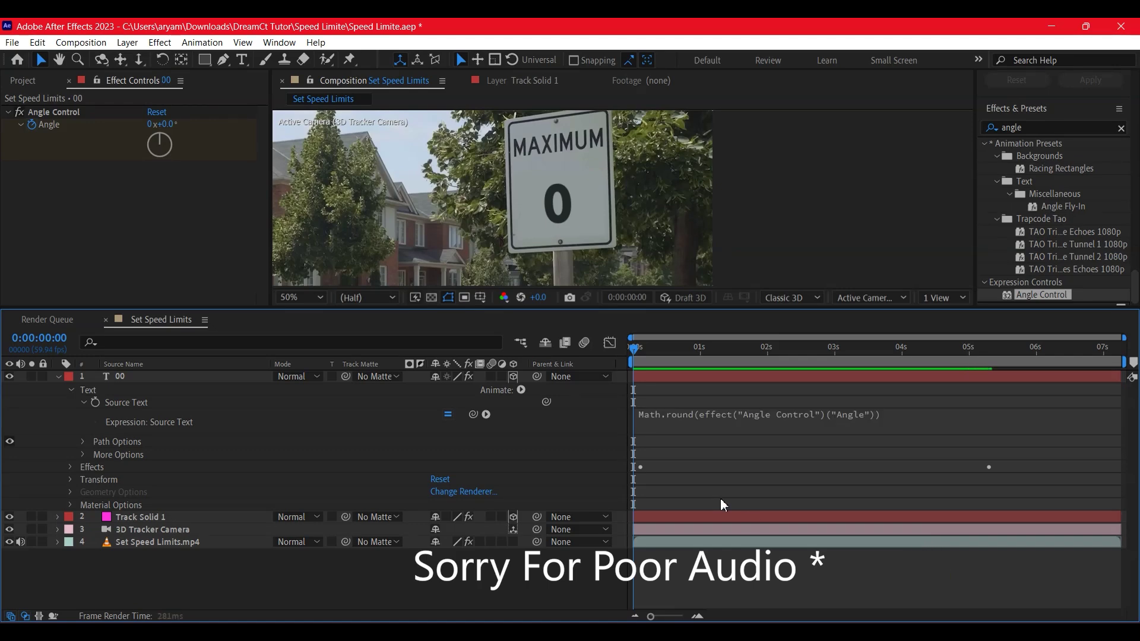
pyautogui.moveTo(702, 359); pyautogui.dragTo(631, 354)
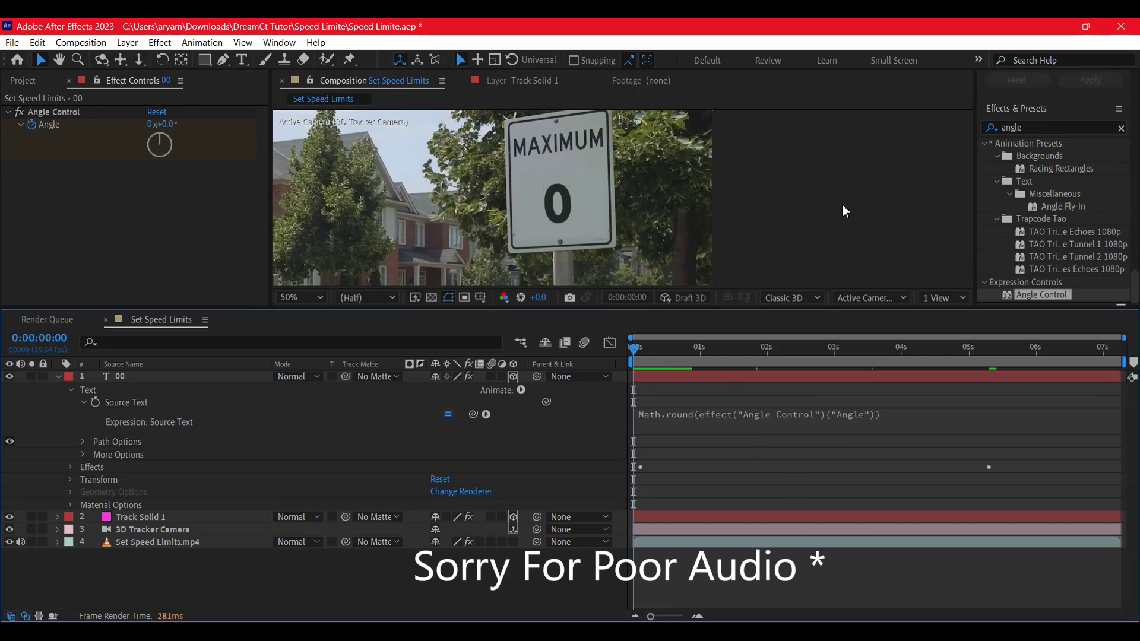
# Preview the count and scrub earlier frames to confirm it shows whole numbers up to 183.
pyautogui.press('space')
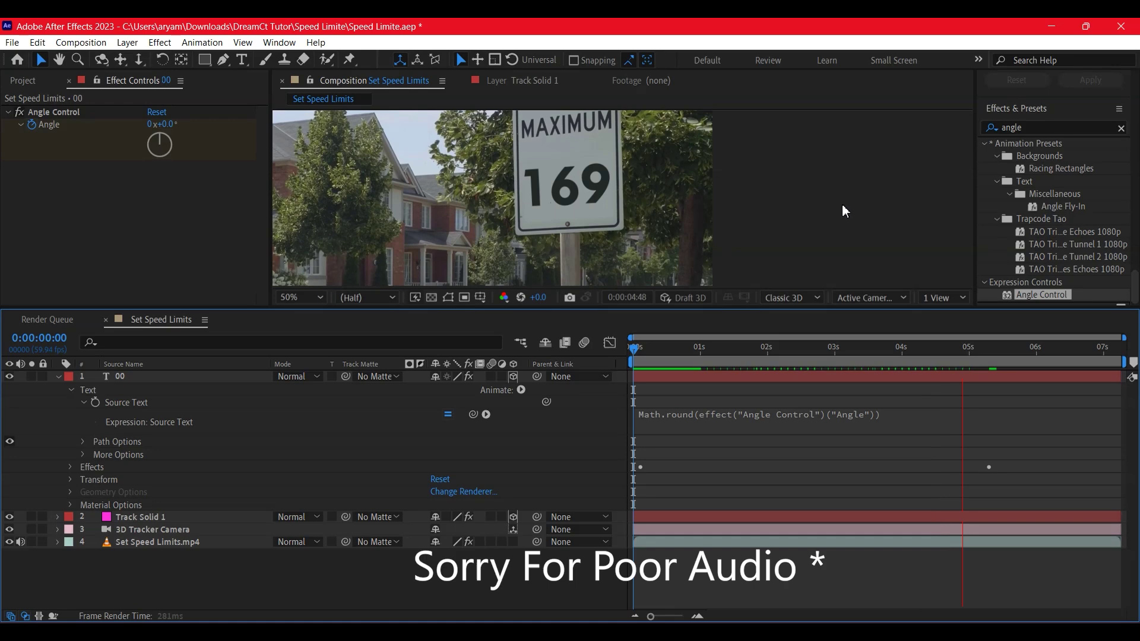
pyautogui.press('space')
pyautogui.moveTo(1020, 351); pyautogui.dragTo(750, 404)
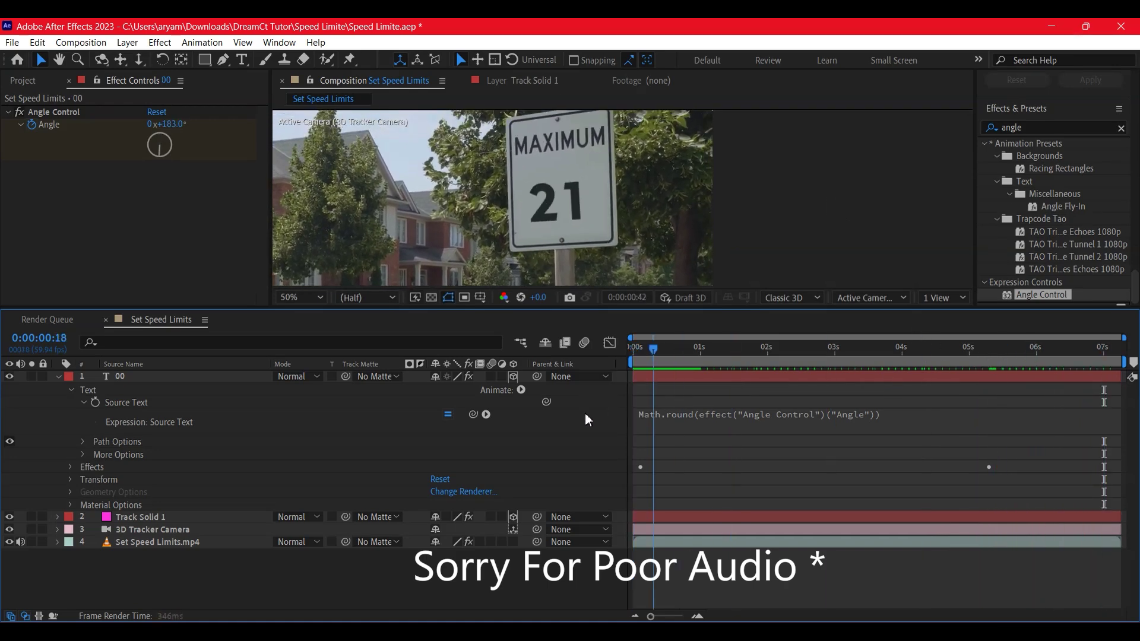
pyautogui.moveTo(823, 403); pyautogui.dragTo(699, 433)
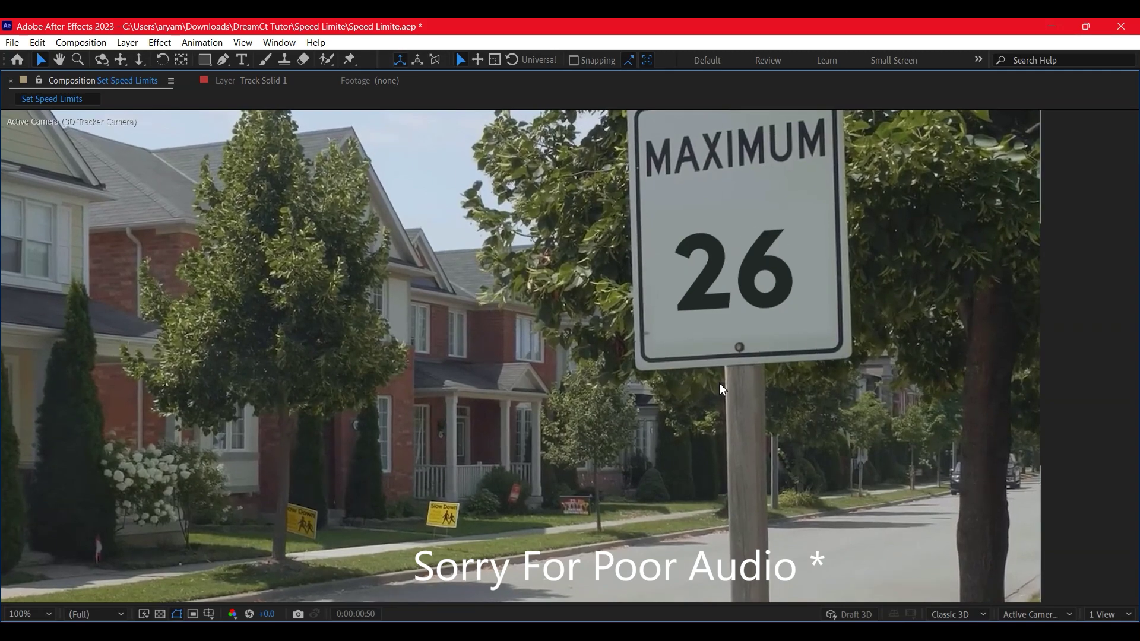
# Save the project with Ctrl+S and return to the first frame with the number layer selected.
pyautogui.hotkey('ctrl', 's')
pyautogui.press('`')
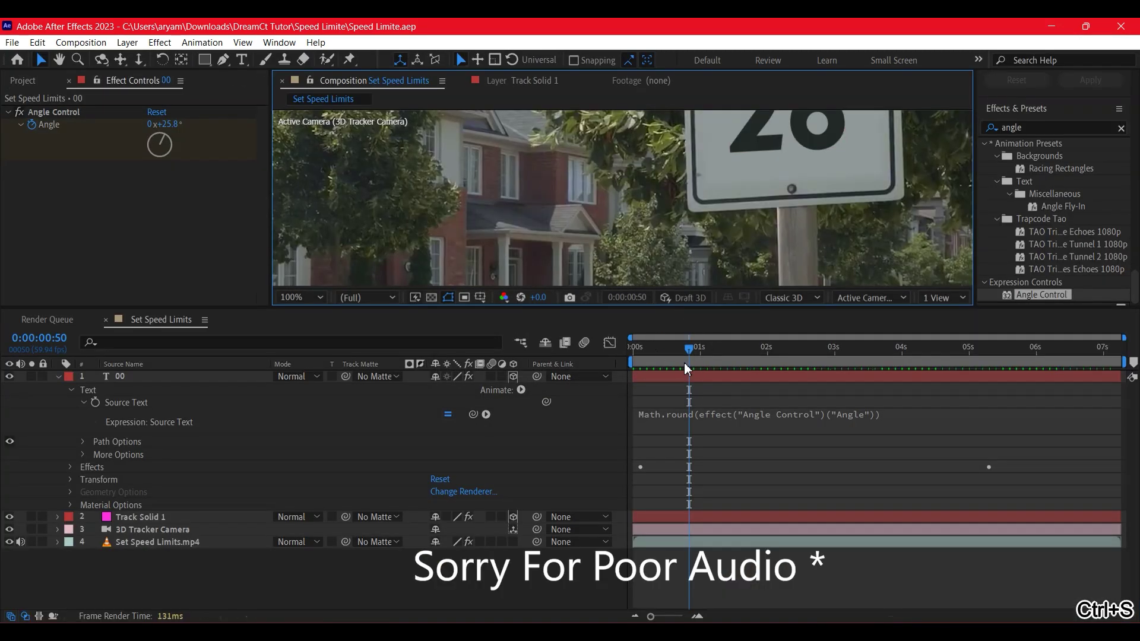
pyautogui.click(643, 348)
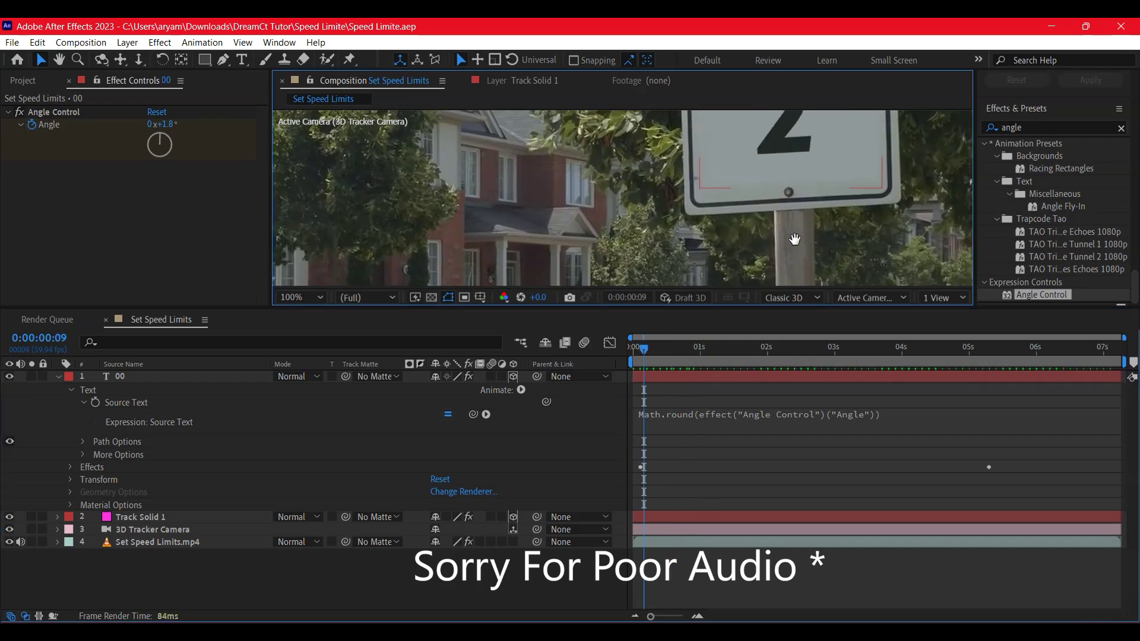
pyautogui.moveTo(653, 344); pyautogui.dragTo(621, 350)
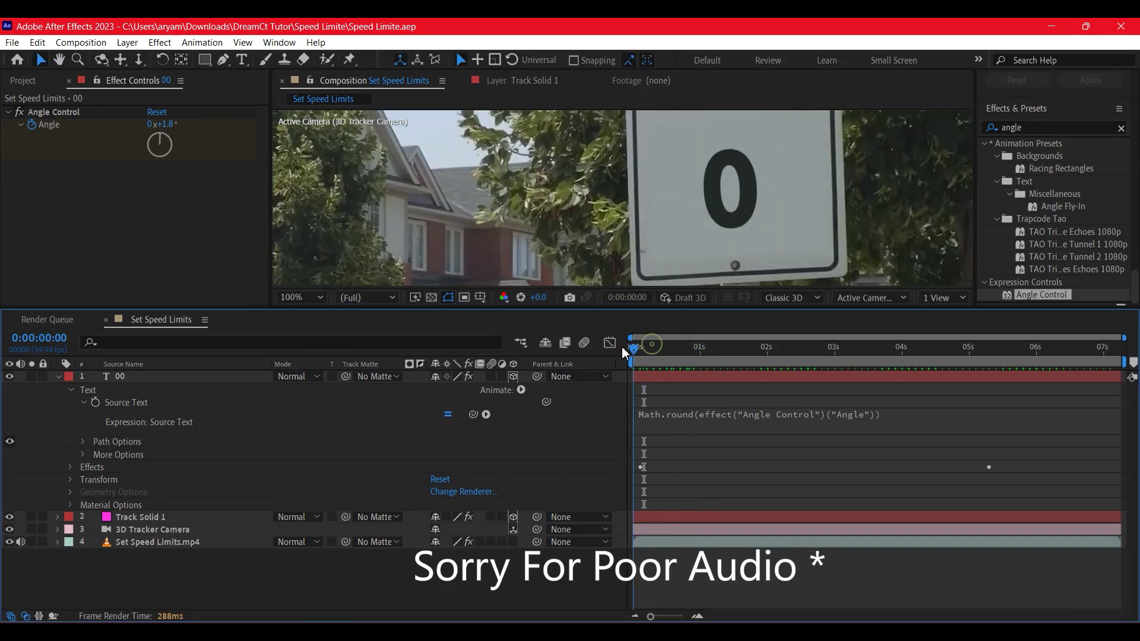
pyautogui.moveTo(647, 473); pyautogui.dragTo(683, 473)
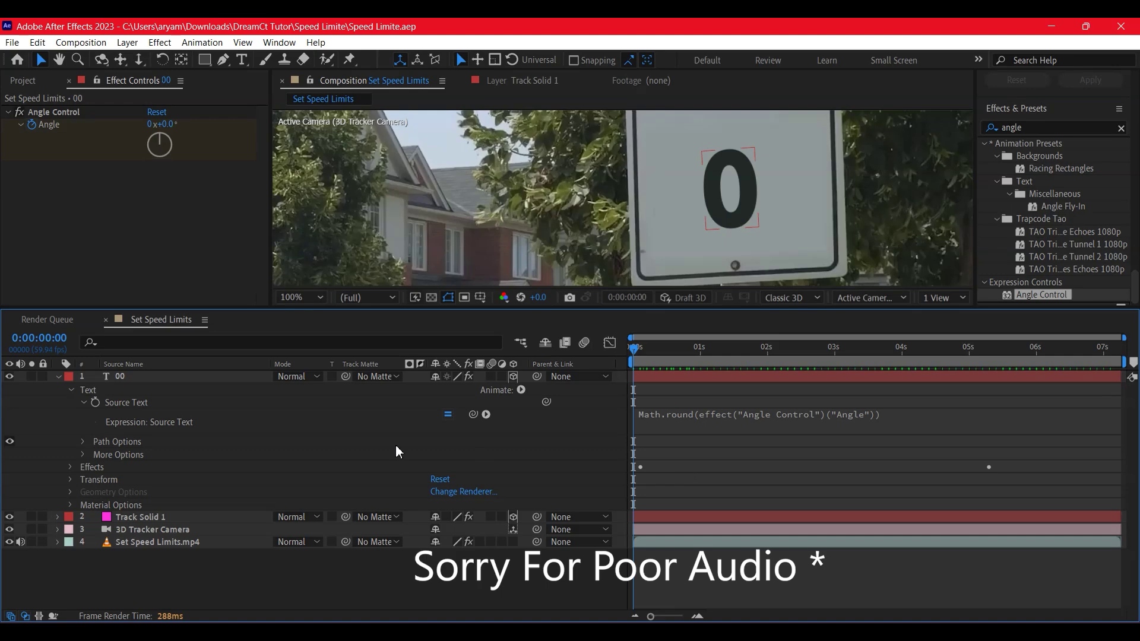
pyautogui.click(721, 217)
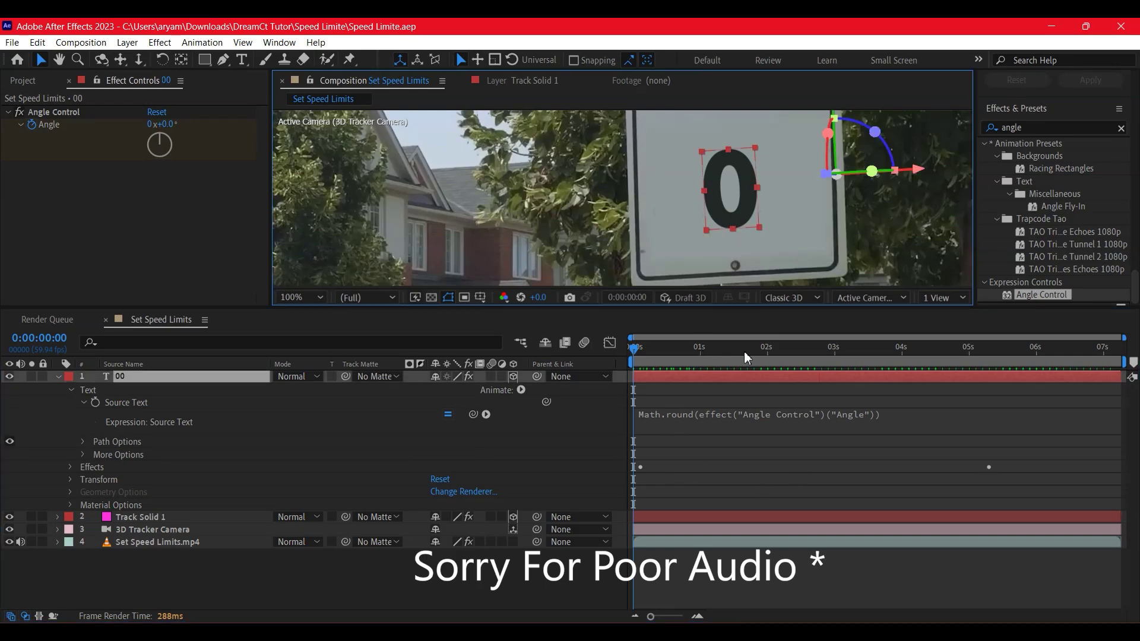
# Keyframe the number's Position at about 1.5 seconds and push its frame-0 start far back in depth.
pyautogui.moveTo(703, 351); pyautogui.dragTo(762, 351)
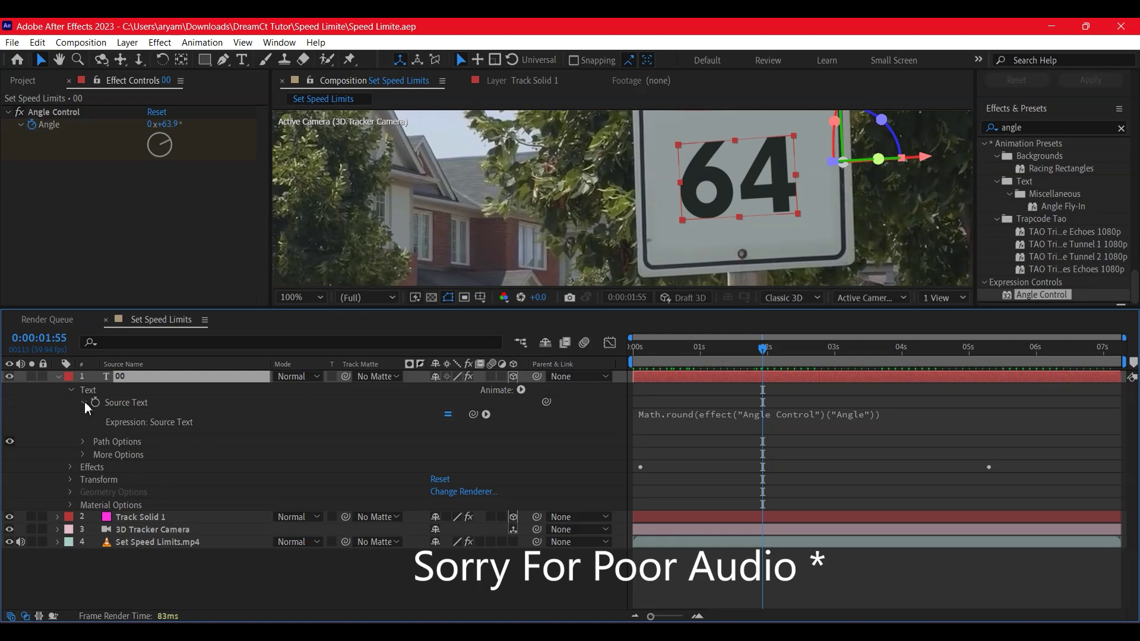
pyautogui.click(70, 481)
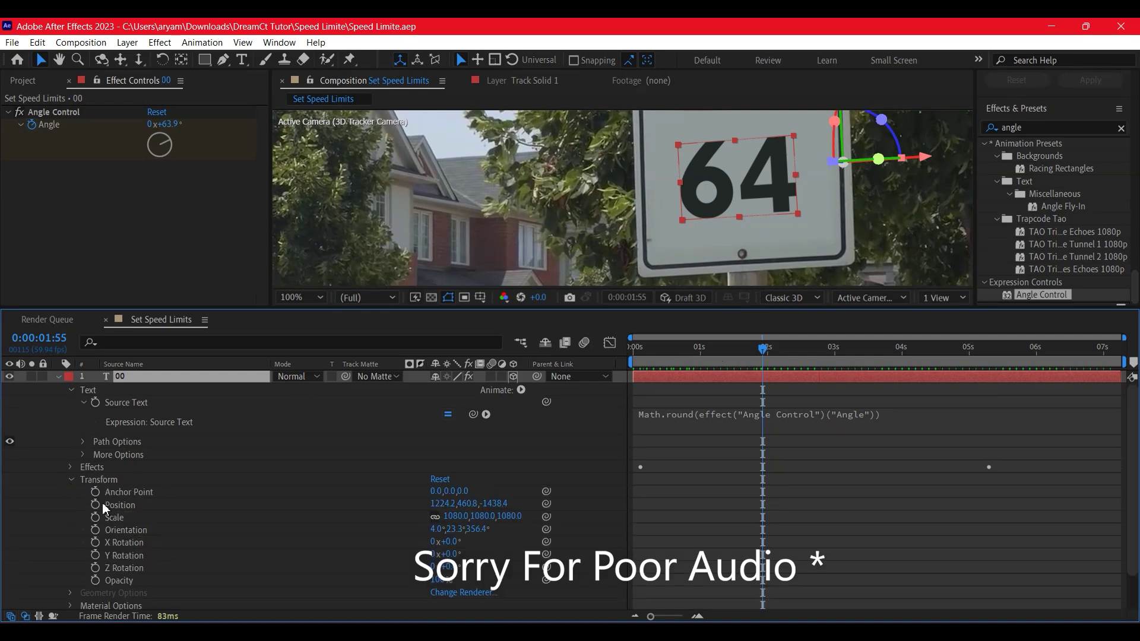
pyautogui.click(95, 504)
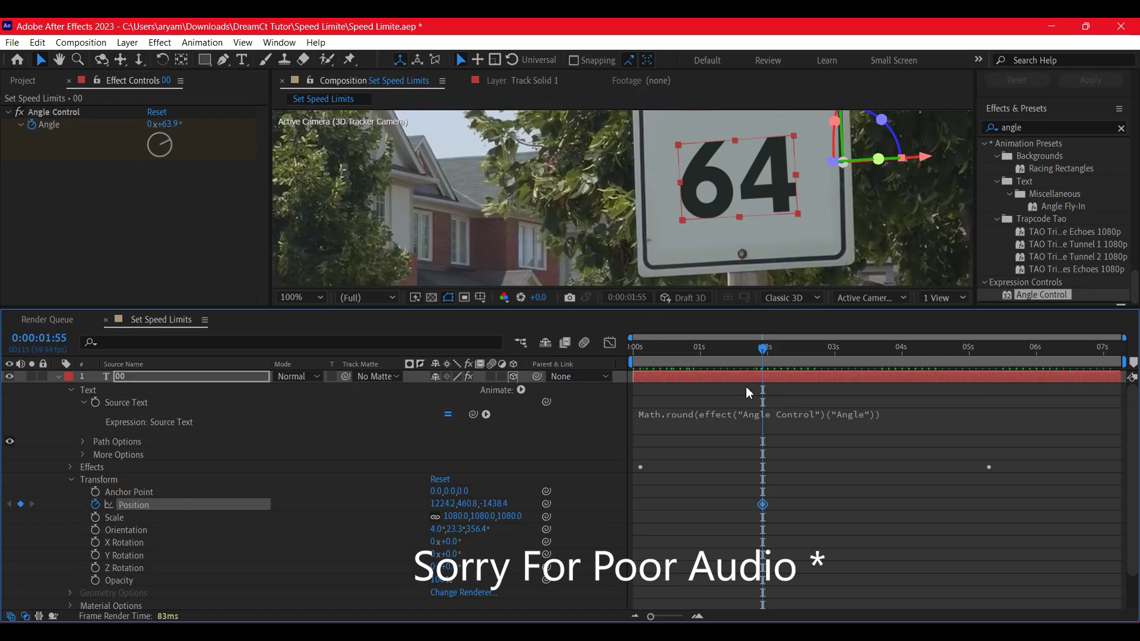
pyautogui.moveTo(767, 354); pyautogui.dragTo(618, 405)
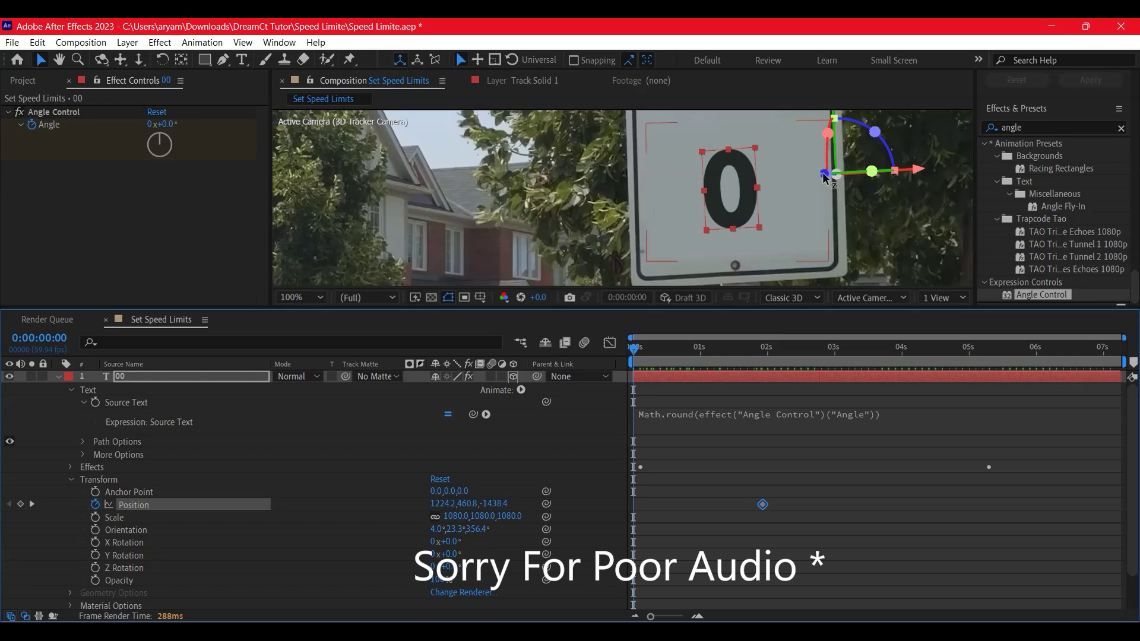
pyautogui.moveTo(823, 173); pyautogui.dragTo(648, 210)
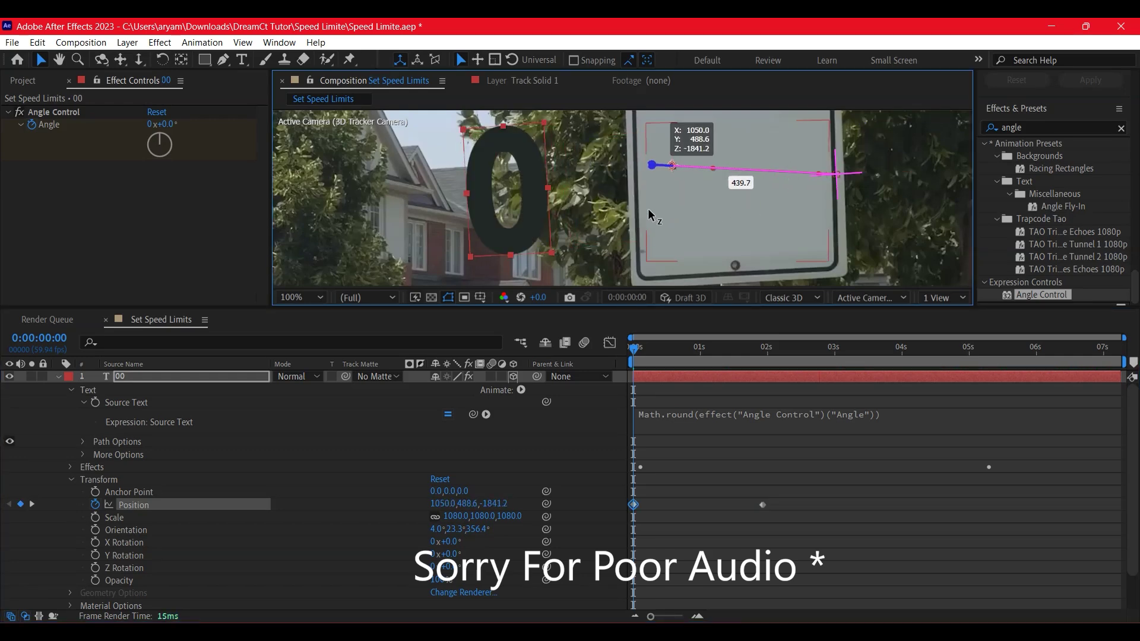
pyautogui.moveTo(649, 211); pyautogui.dragTo(647, 211)
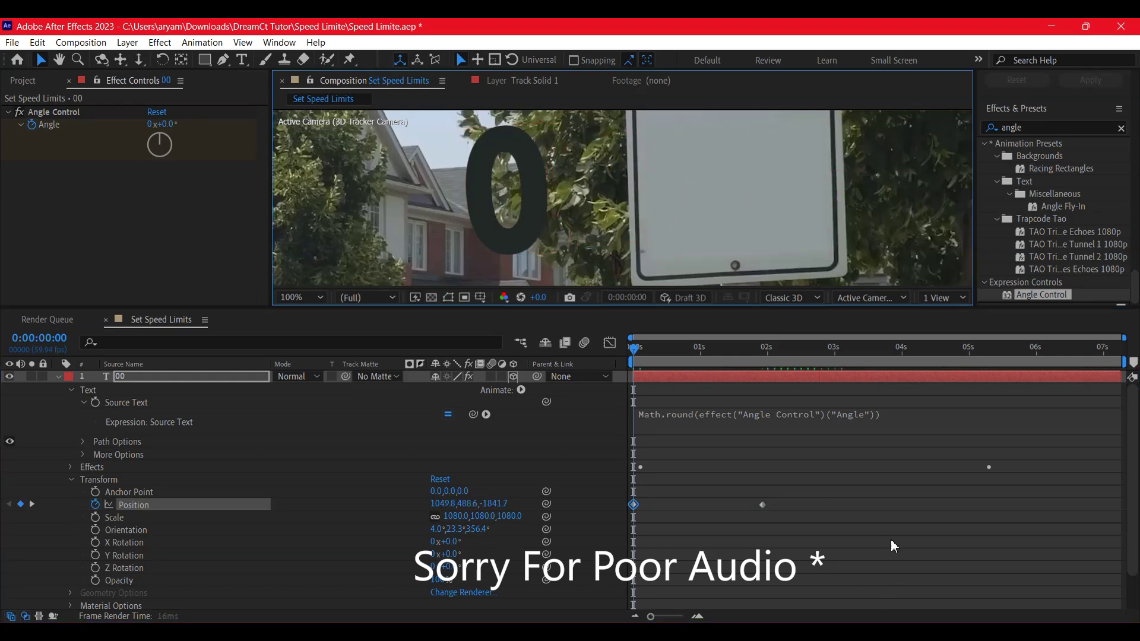
# Preview the fly-in, move the landing keyframe to about 0.6 seconds, and select both keyframes.
pyautogui.press('space')
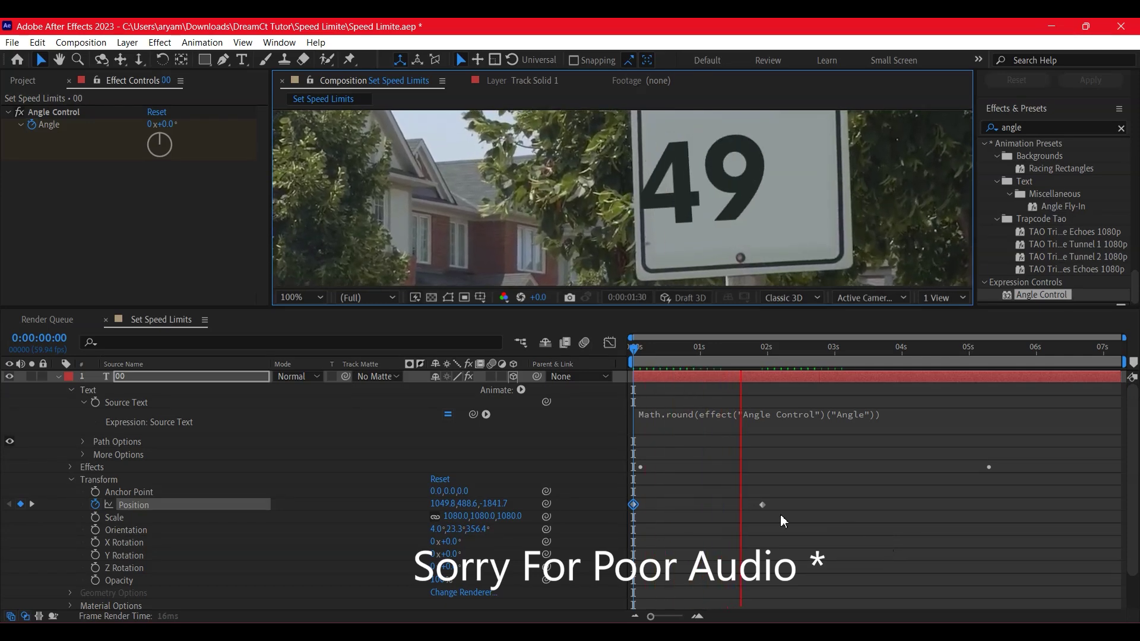
pyautogui.moveTo(762, 505); pyautogui.dragTo(675, 505)
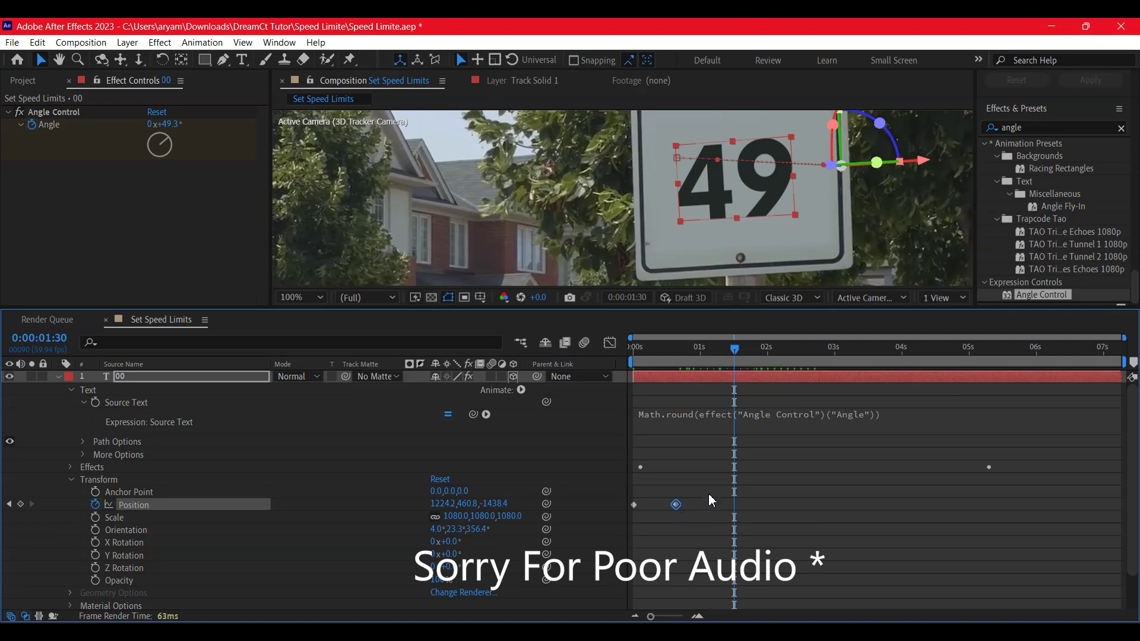
pyautogui.moveTo(709, 503); pyautogui.dragTo(614, 521)
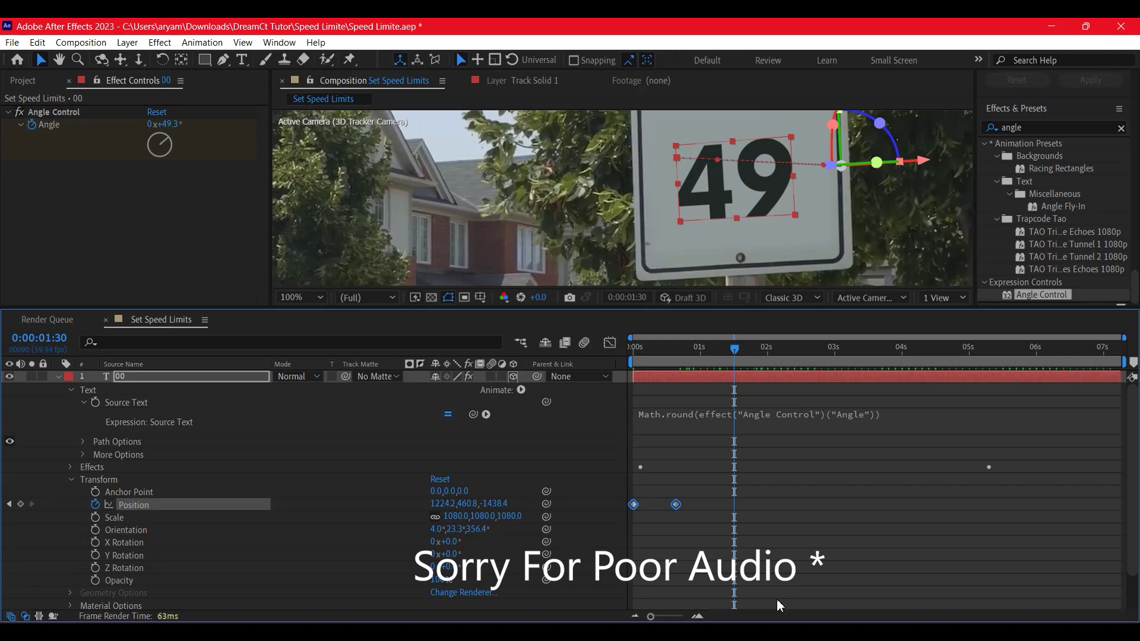
# Apply Keyframe Assistant > Easy Ease to both of the number's Position keyframes.
pyautogui.rightClick(684, 507)
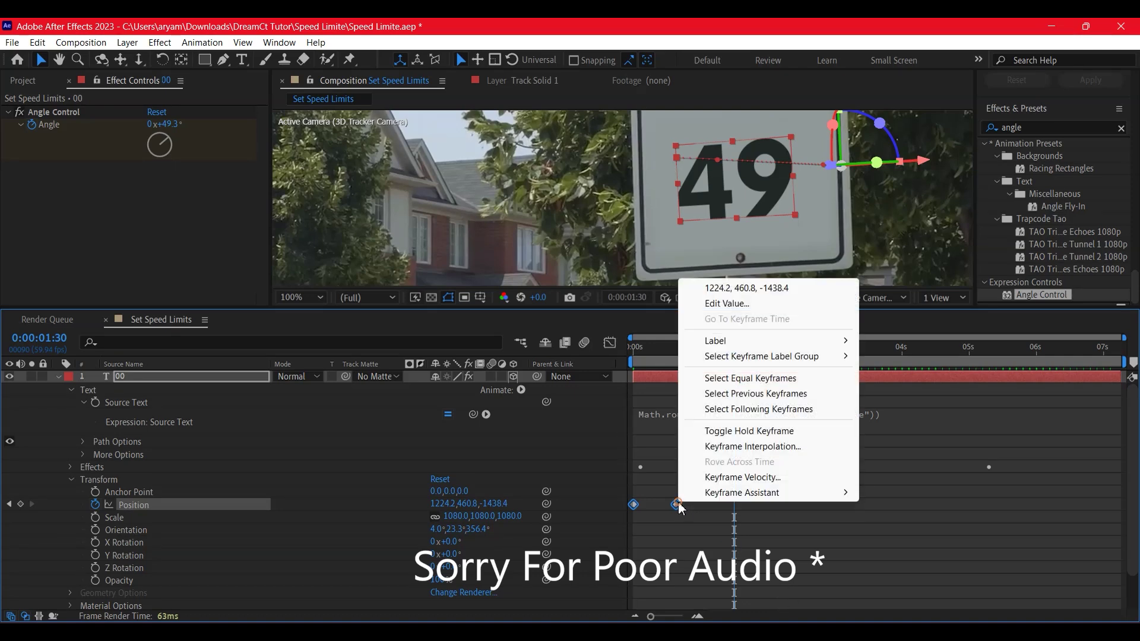
pyautogui.moveTo(772, 492)
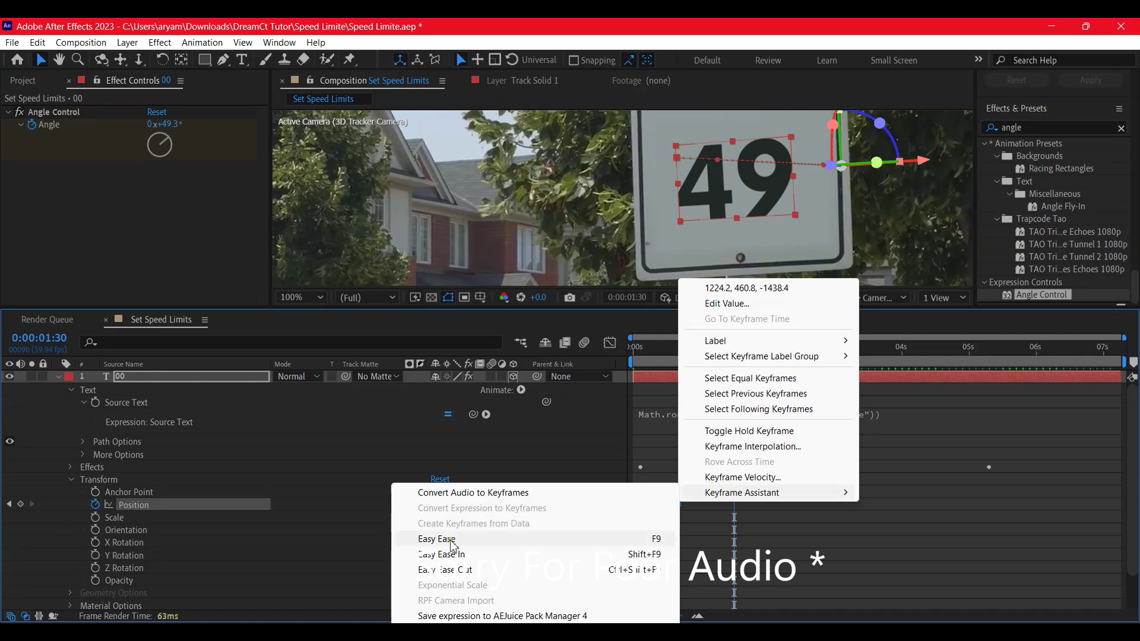
pyautogui.click(533, 539)
pyautogui.moveTo(708, 486); pyautogui.dragTo(628, 529)
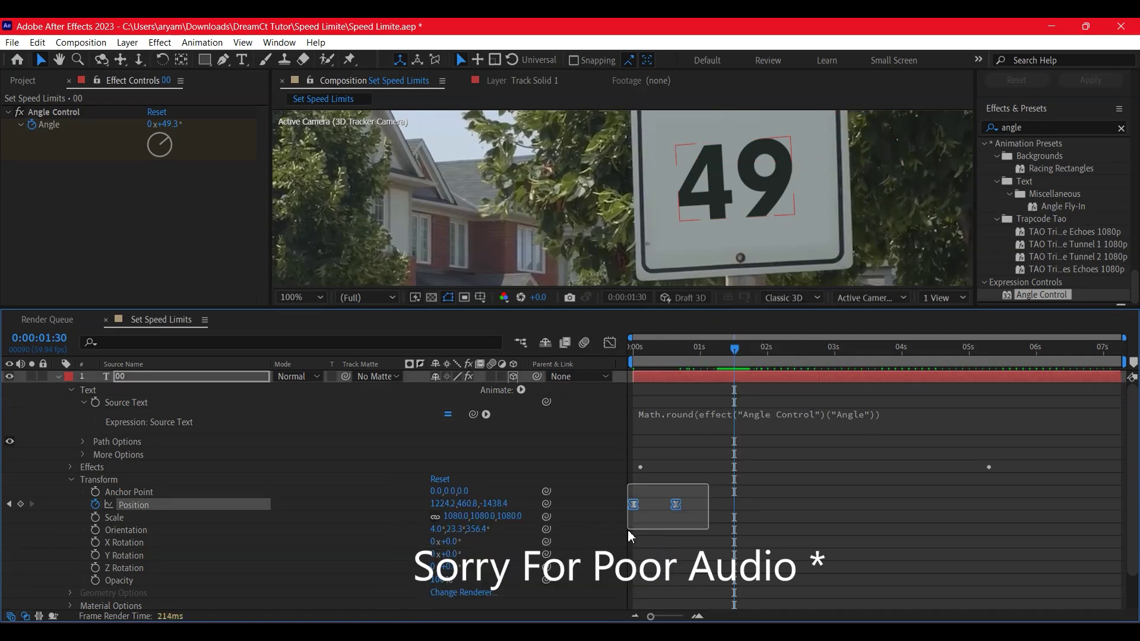
# In the Graph Editor speed graph, stretch the first keyframe's ease influence to about 100%.
pyautogui.click(610, 342)
pyautogui.hotkey('ctrl', 'z')
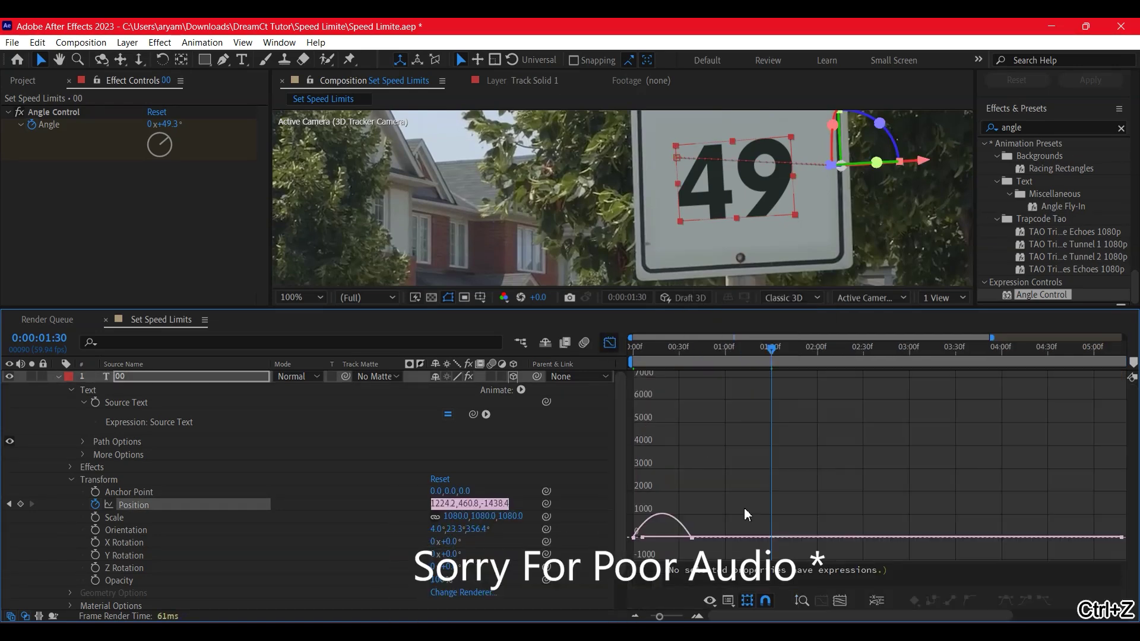
pyautogui.hotkey('ctrl', 'z')
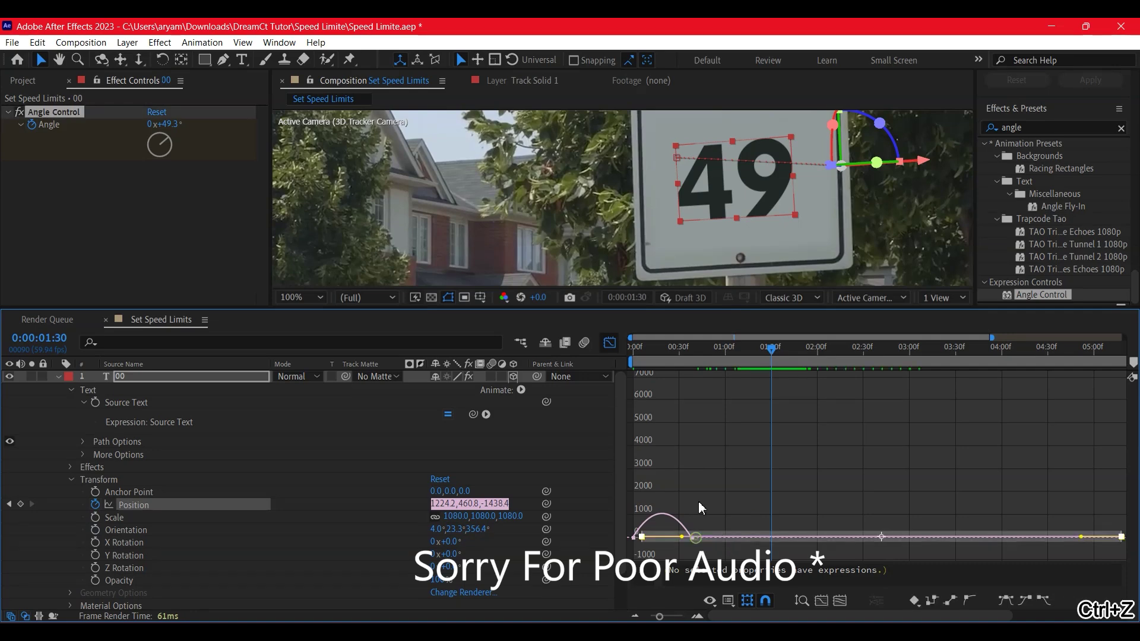
pyautogui.scroll(1, 698, 503)
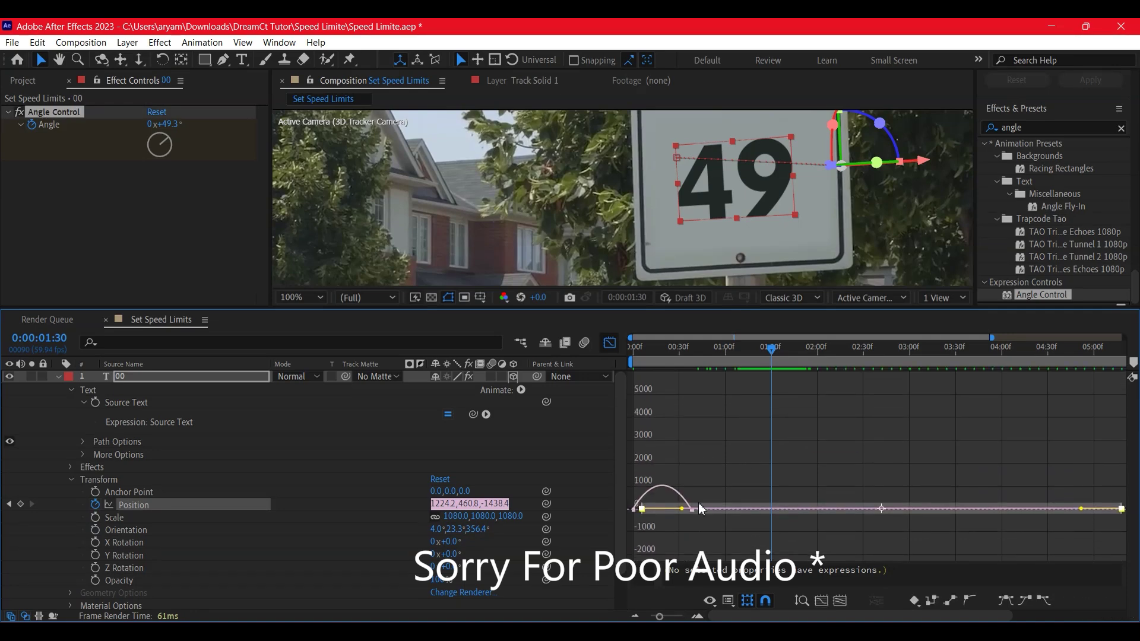
pyautogui.moveTo(699, 515)
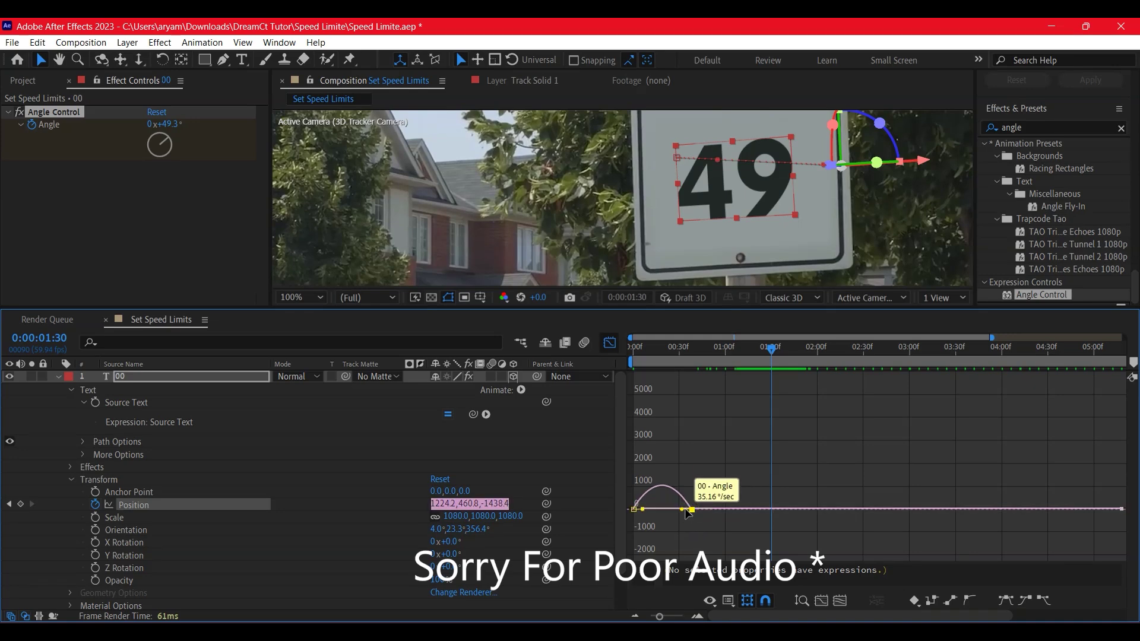
pyautogui.moveTo(692, 511); pyautogui.dragTo(664, 514)
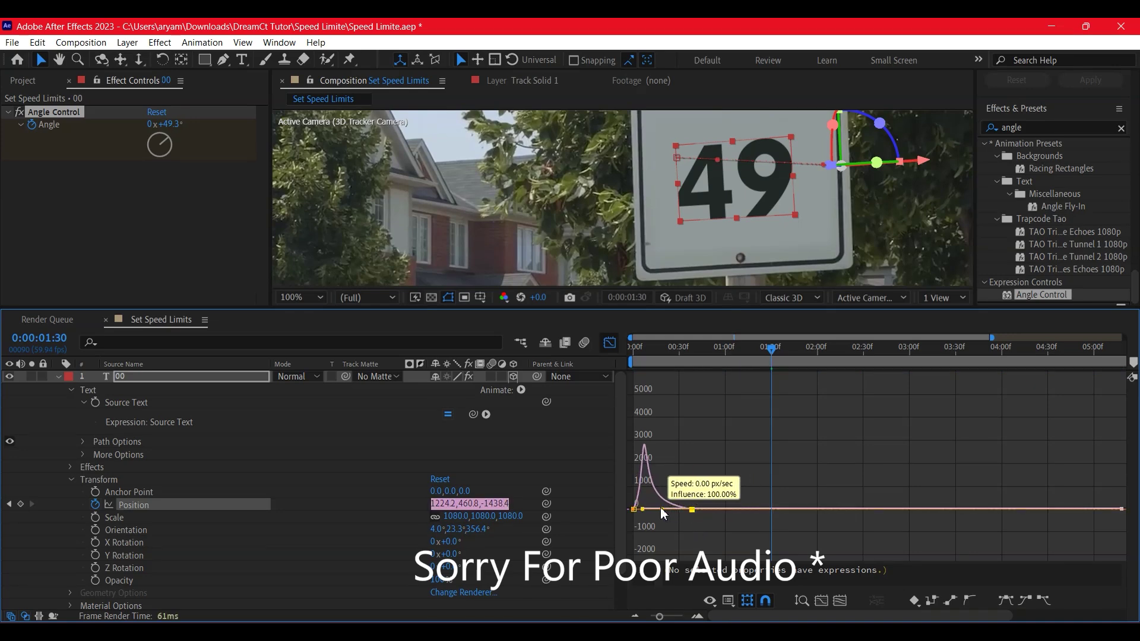
pyautogui.moveTo(665, 515)
pyautogui.mouseDown()
pyautogui.moveTo(691, 513)
pyautogui.moveTo(654, 511)
pyautogui.mouseUp()
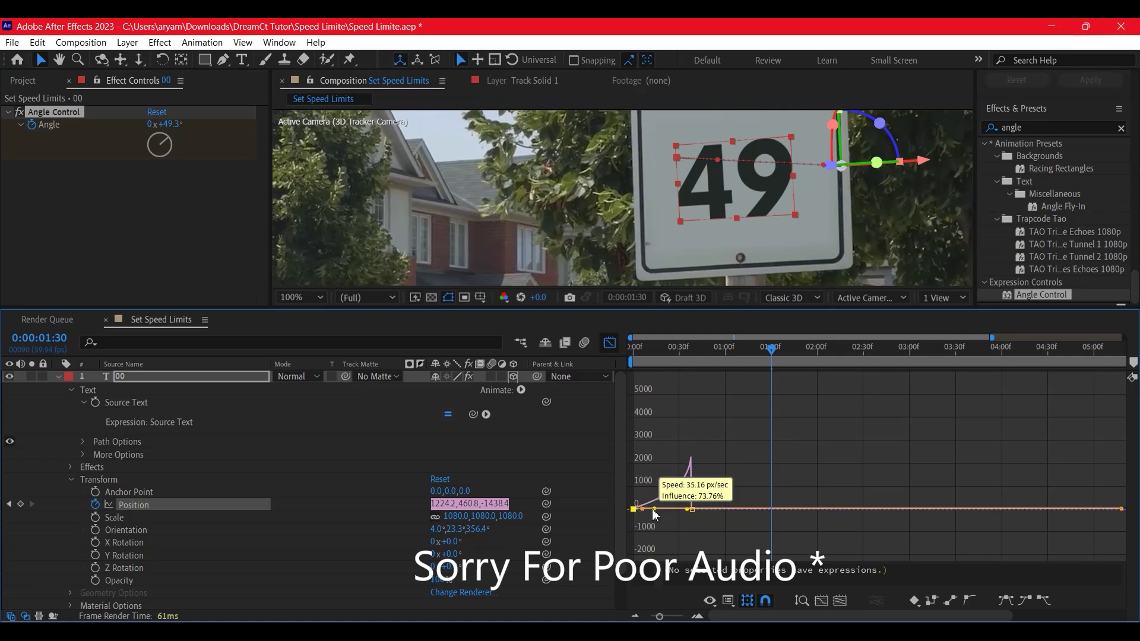
pyautogui.click(853, 450)
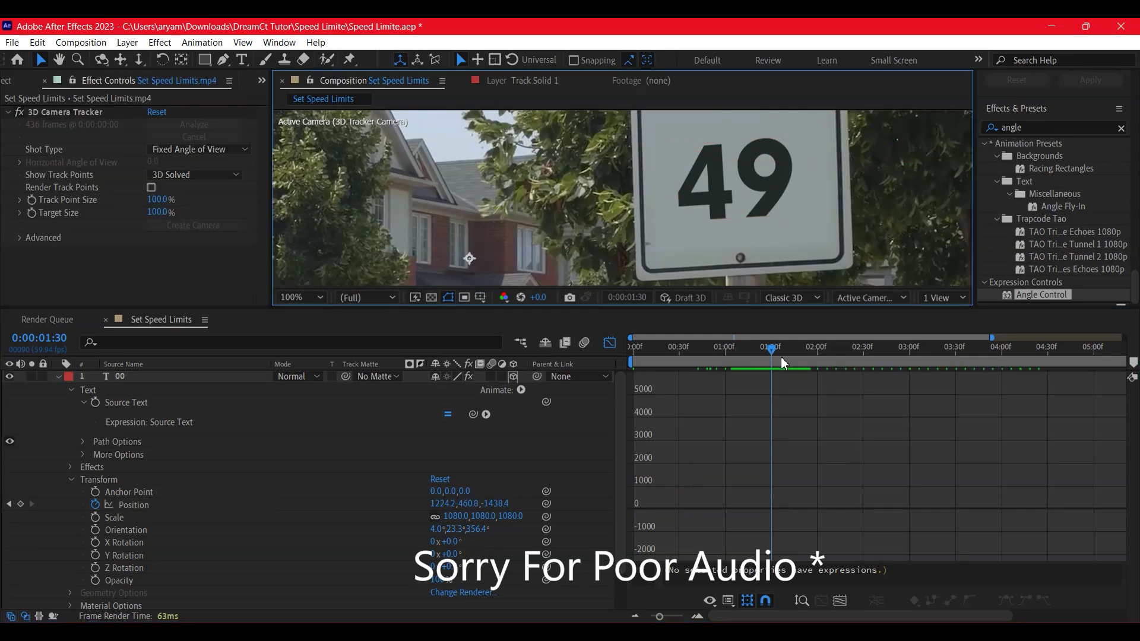
pyautogui.press('Home')
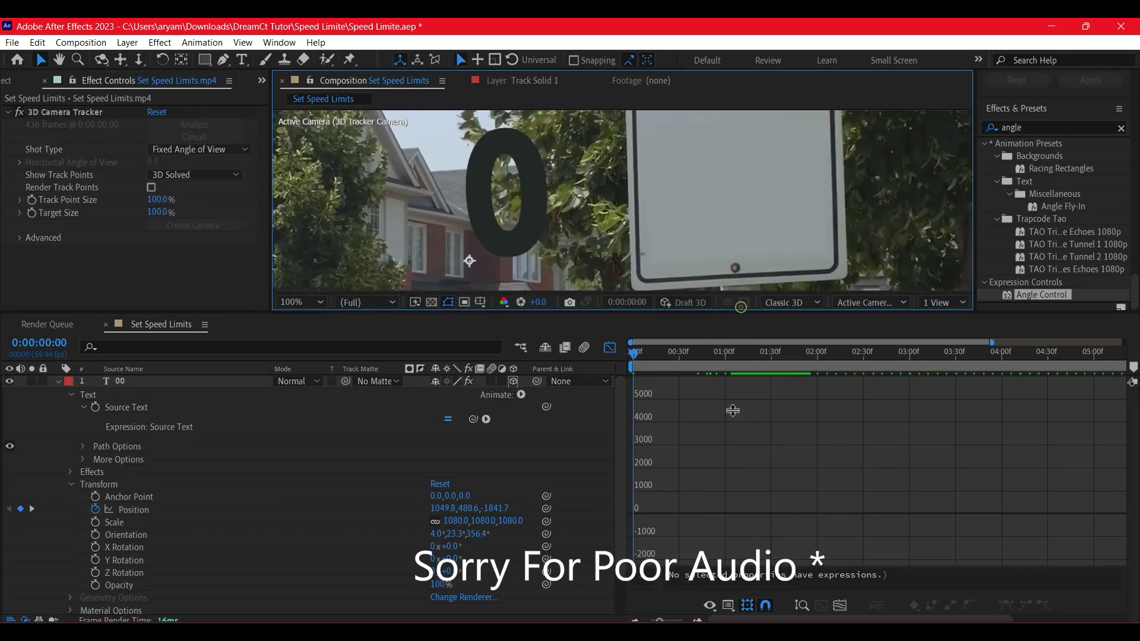
# Preview the fly-in in an enlarged viewer, then restore room for the timeline.
pyautogui.moveTo(742, 309); pyautogui.dragTo(742, 472)
pyautogui.press('space')
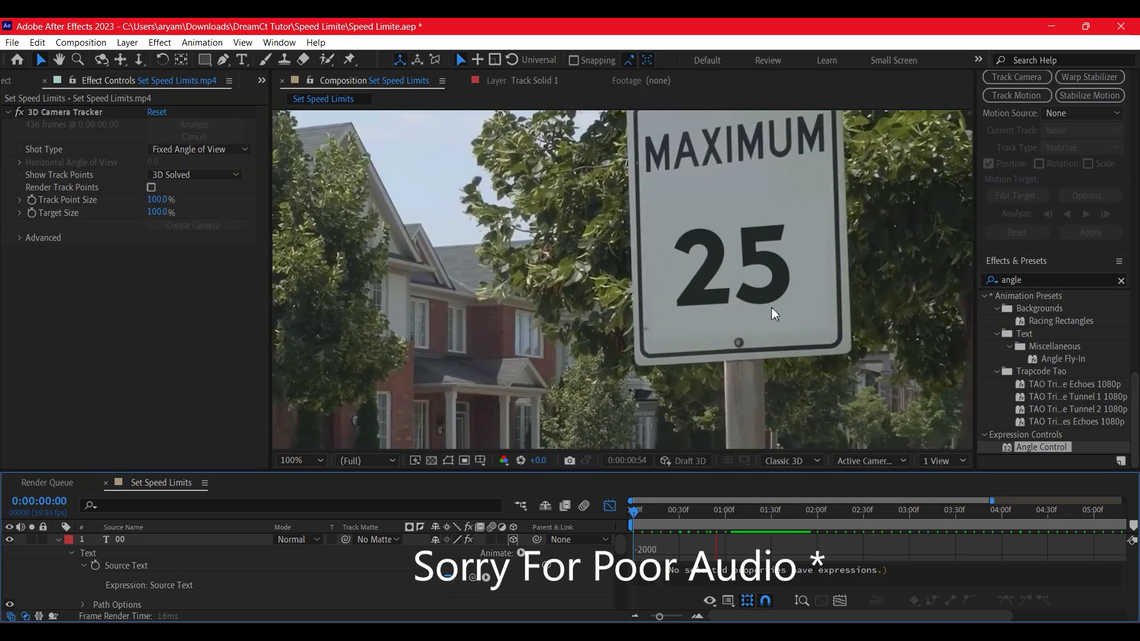
pyautogui.press('space')
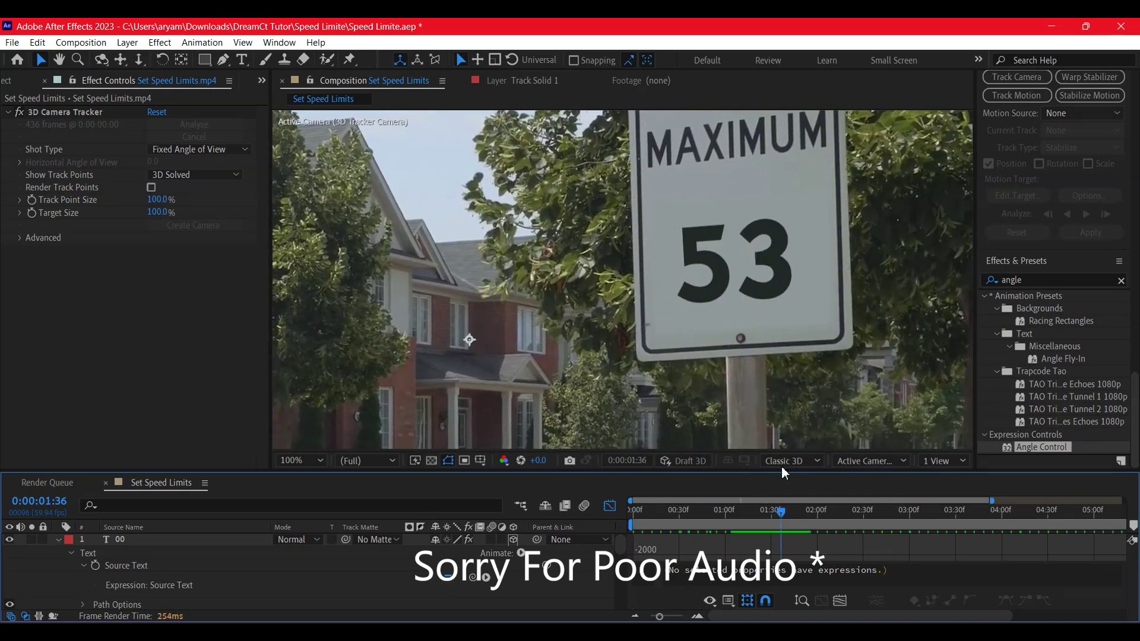
pyautogui.moveTo(830, 471); pyautogui.dragTo(822, 299)
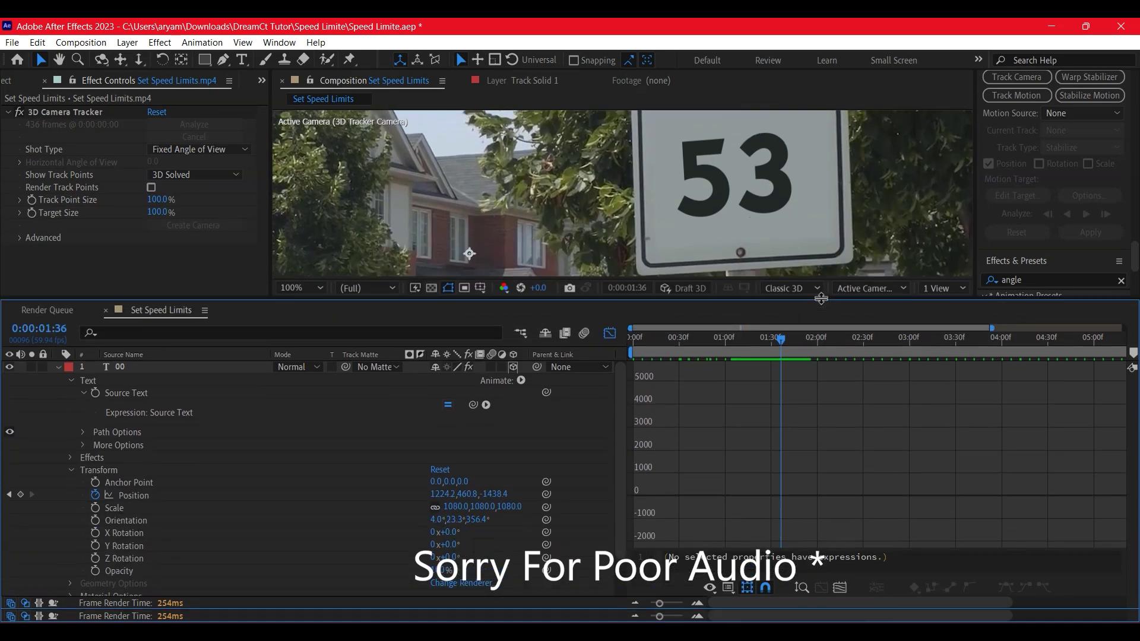
# Move the landing Position keyframe much closer to the start, then replay from the beginning.
pyautogui.click(610, 333)
pyautogui.click(691, 496)
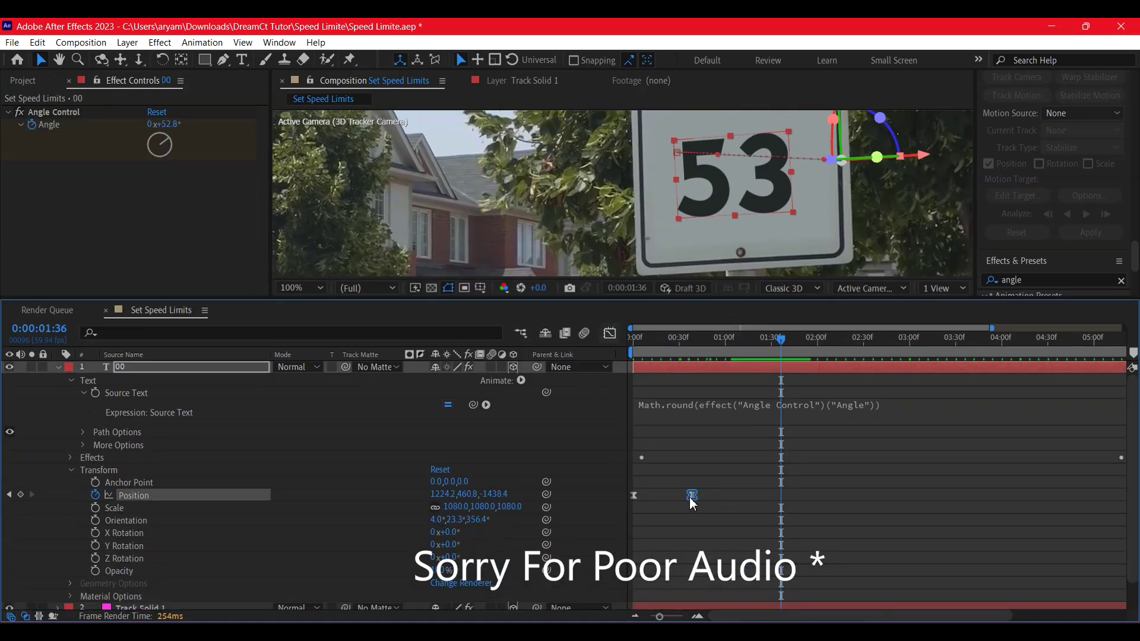
pyautogui.moveTo(667, 494); pyautogui.dragTo(754, 495)
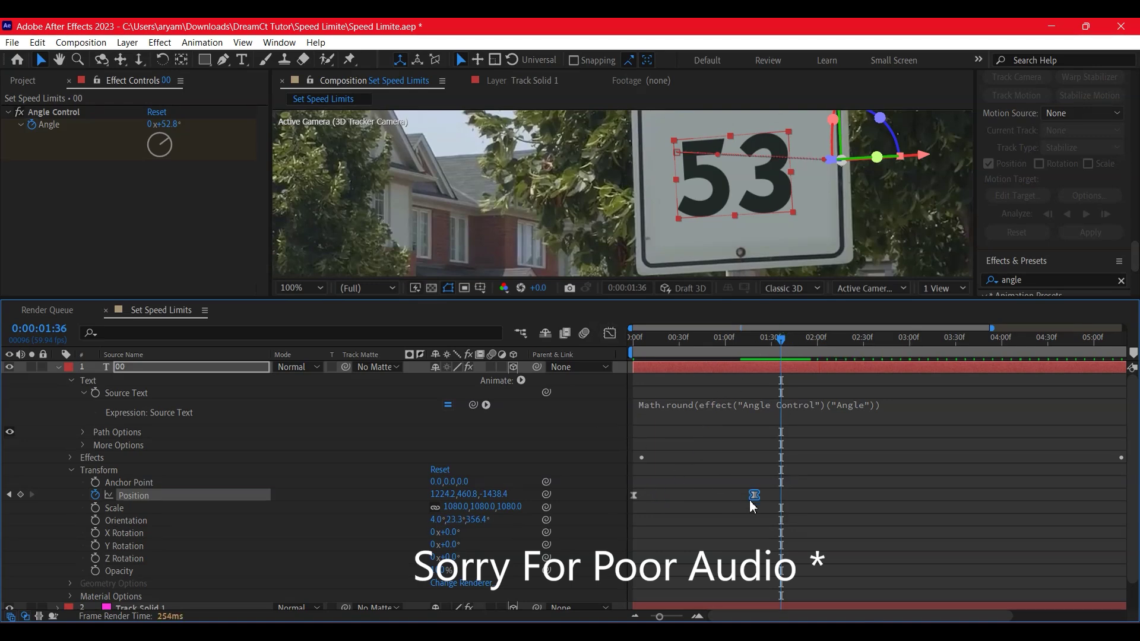
pyautogui.moveTo(674, 517); pyautogui.dragTo(664, 504)
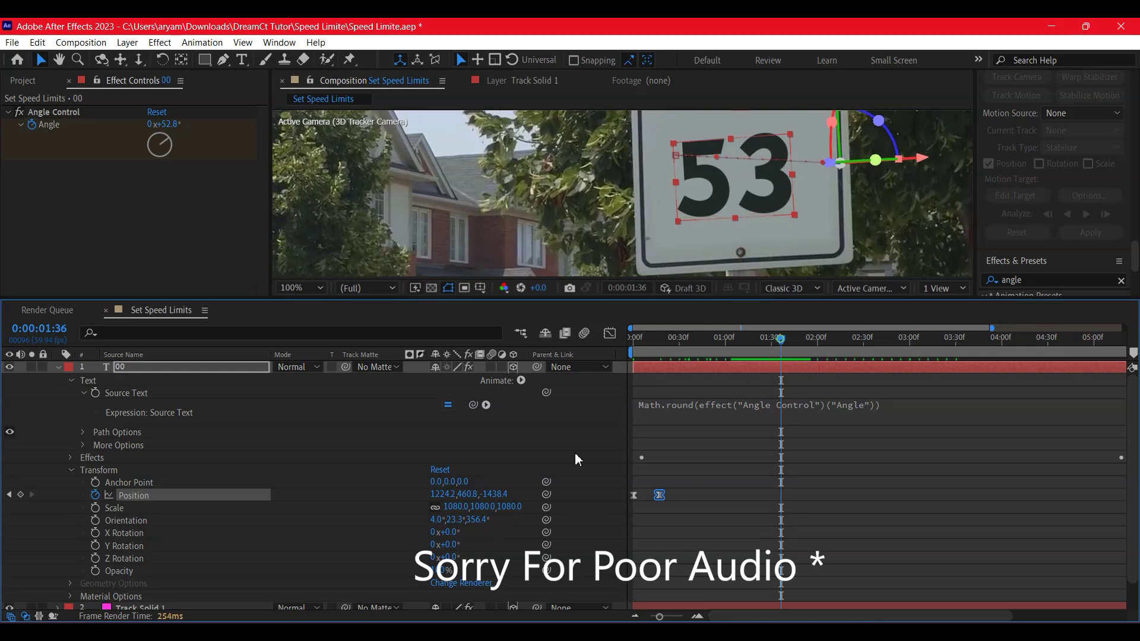
pyautogui.press('Home')
pyautogui.click(813, 544)
pyautogui.press('space')
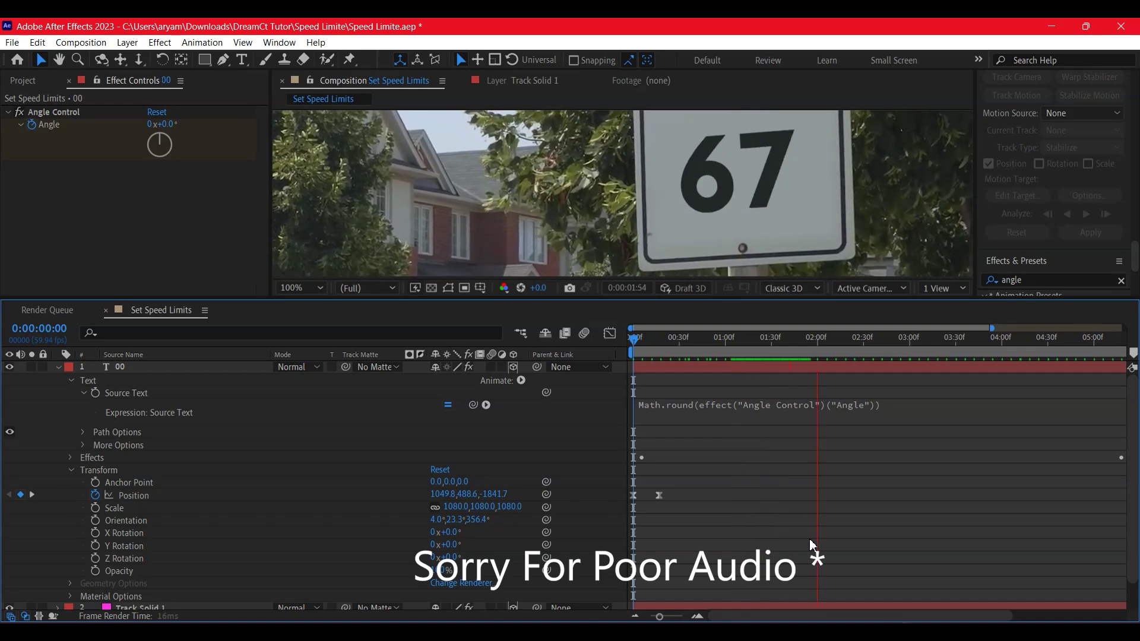
# Restart from frame 0 and play the animation with the Composition panel maximized using the ` key.
pyautogui.press('space')
pyautogui.press('Home')
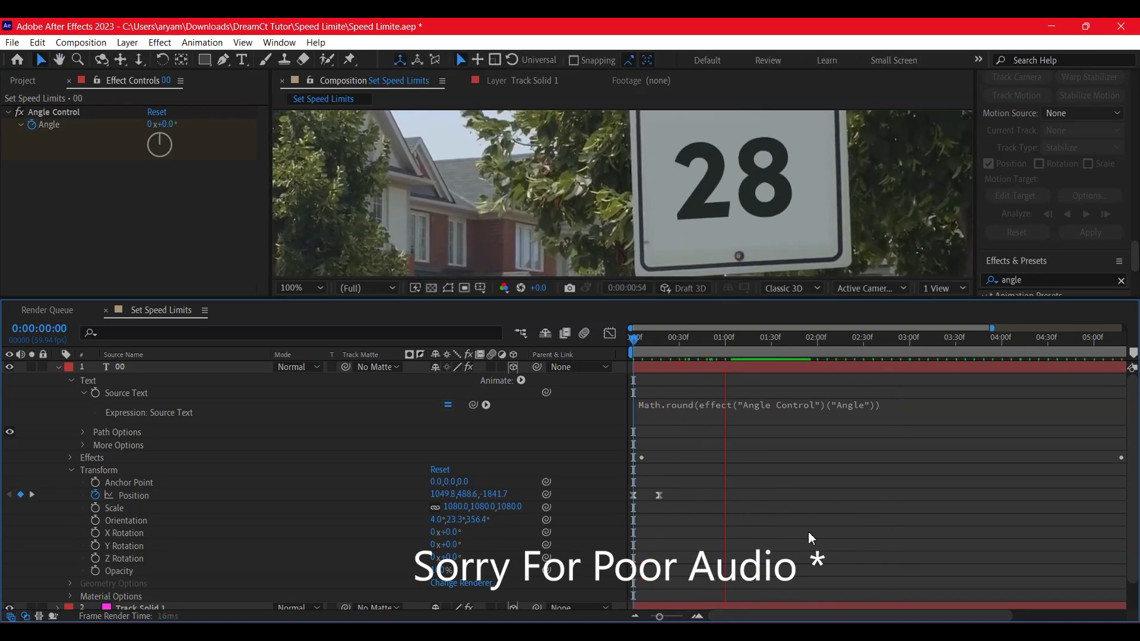
pyautogui.press('space')
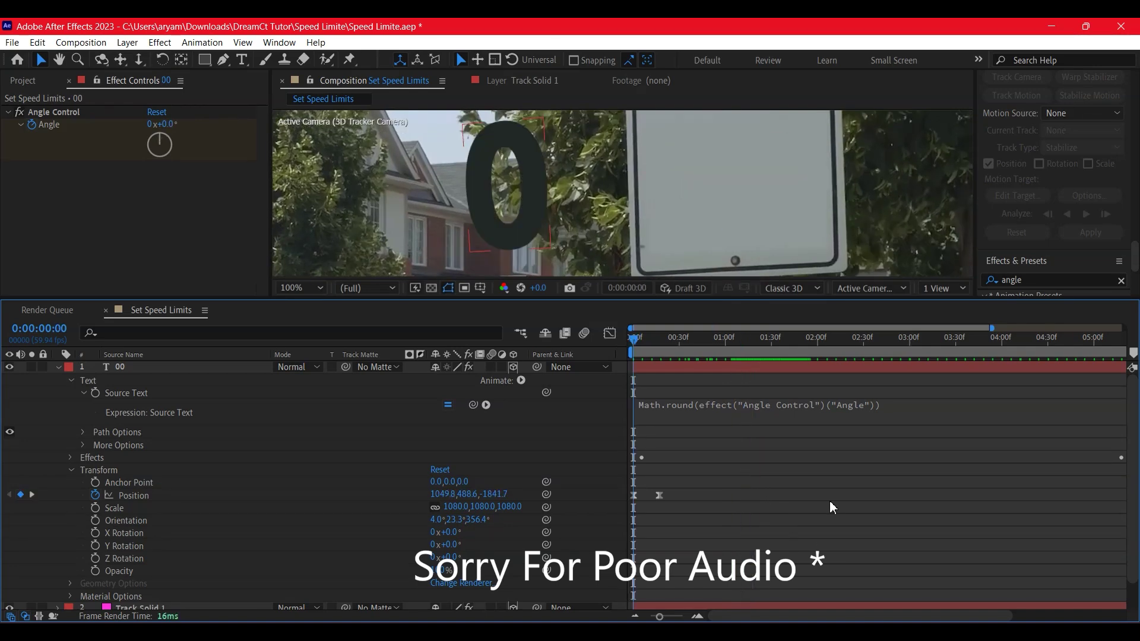
pyautogui.press('`')
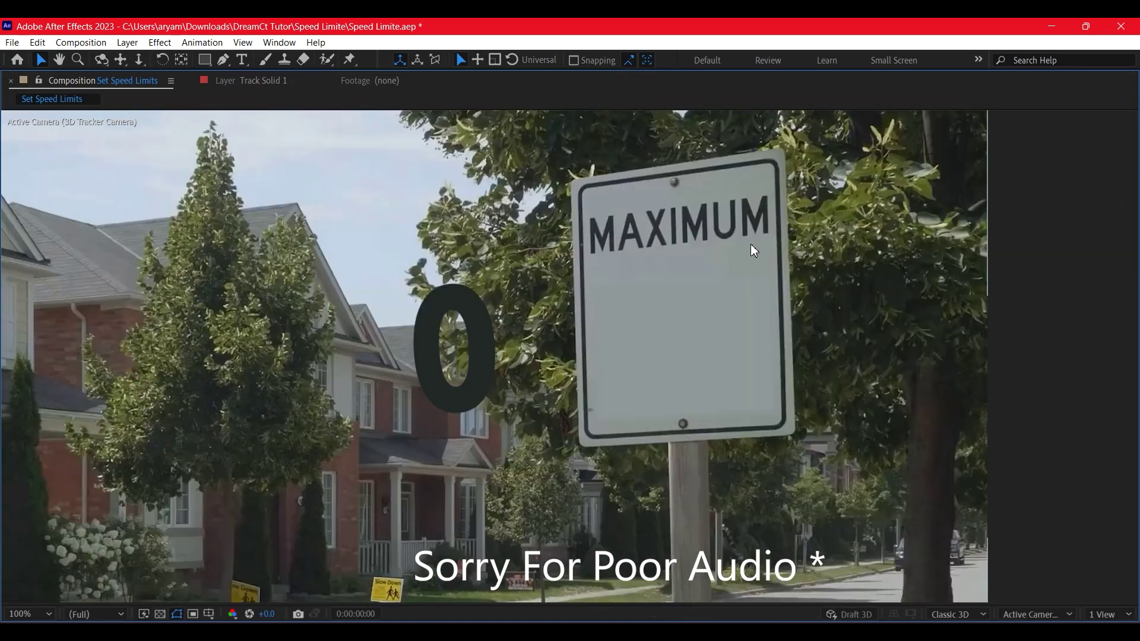
pyautogui.press('space')
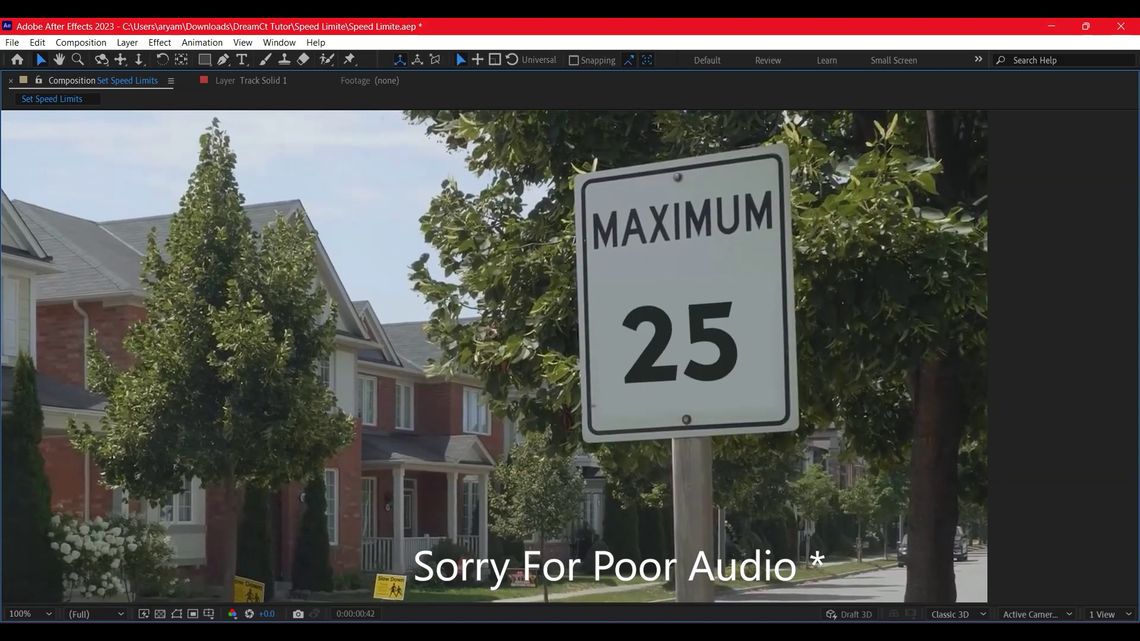